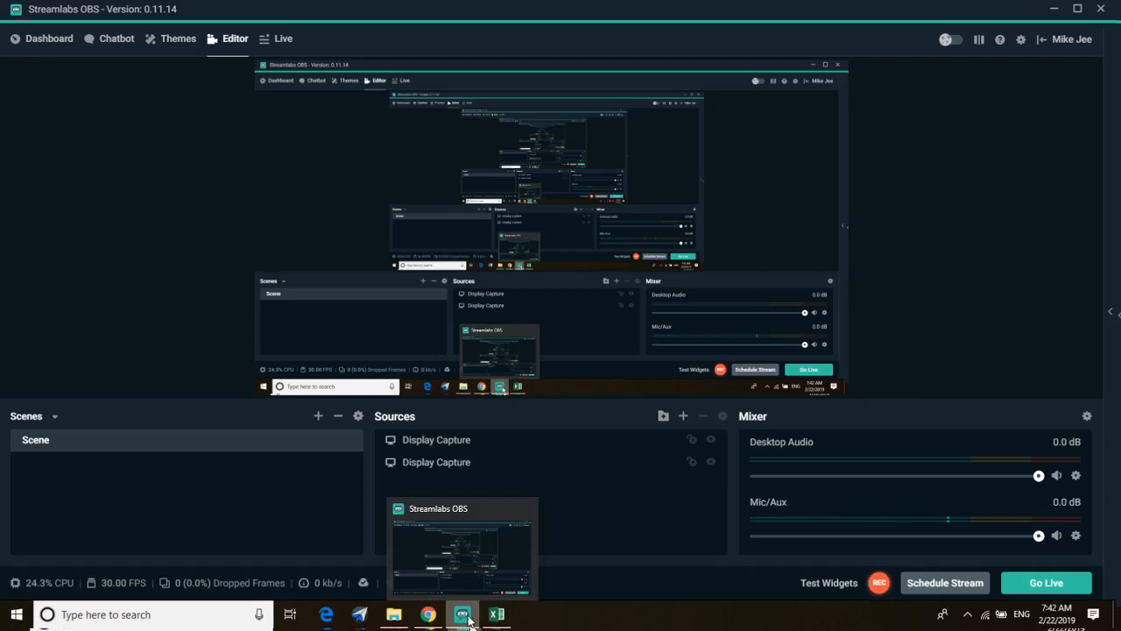
Switch to the WORK 1 workbook in Excel.
{"action": "mouse_move", "coordinate": [484, 611]}
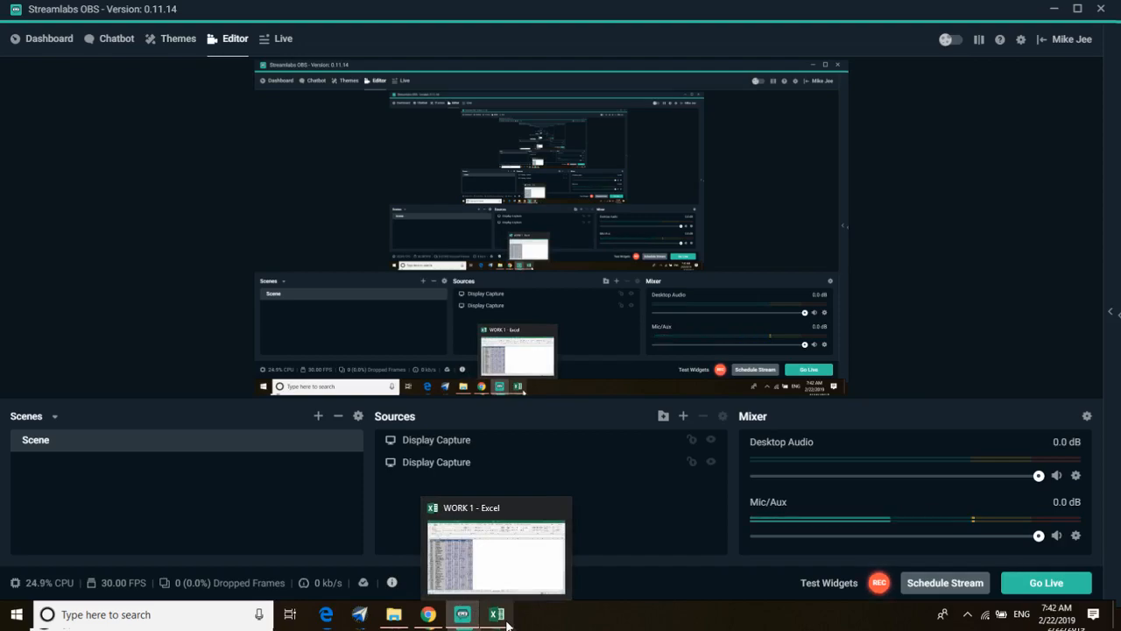
{"action": "left_click", "coordinate": [499, 554]}
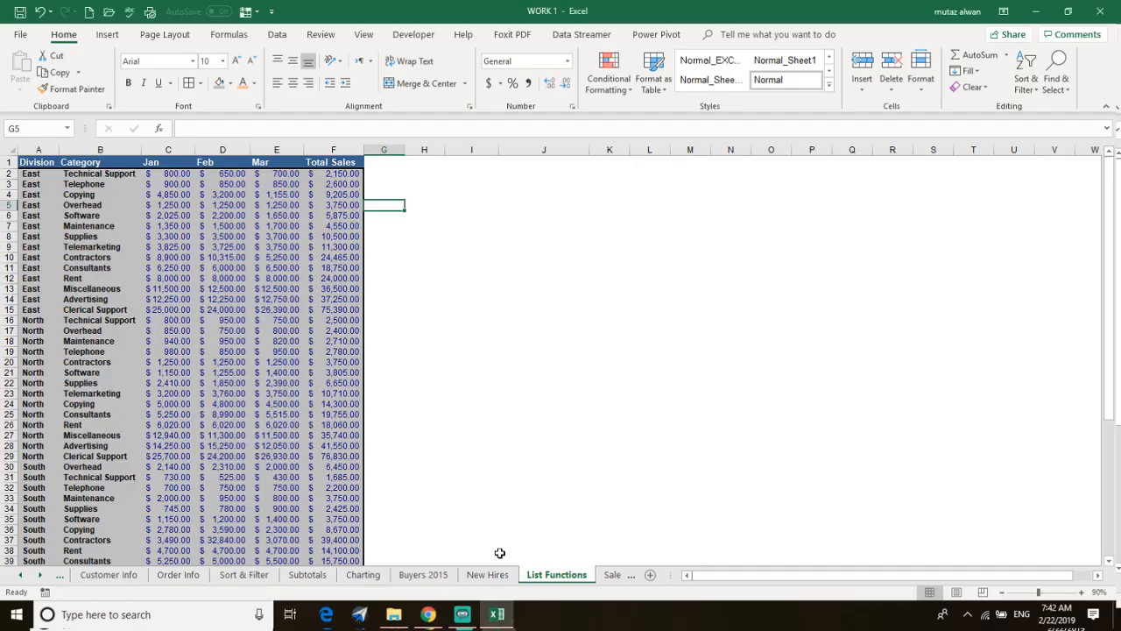
{"action": "left_click", "coordinate": [543, 226]}
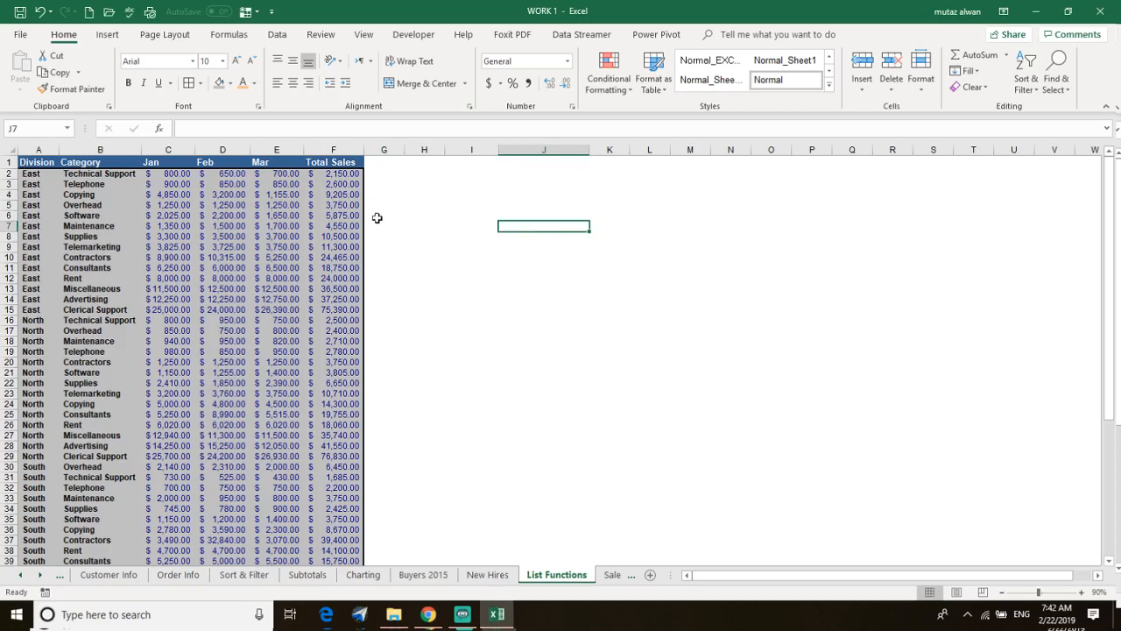
{"action": "left_click", "coordinate": [487, 194]}
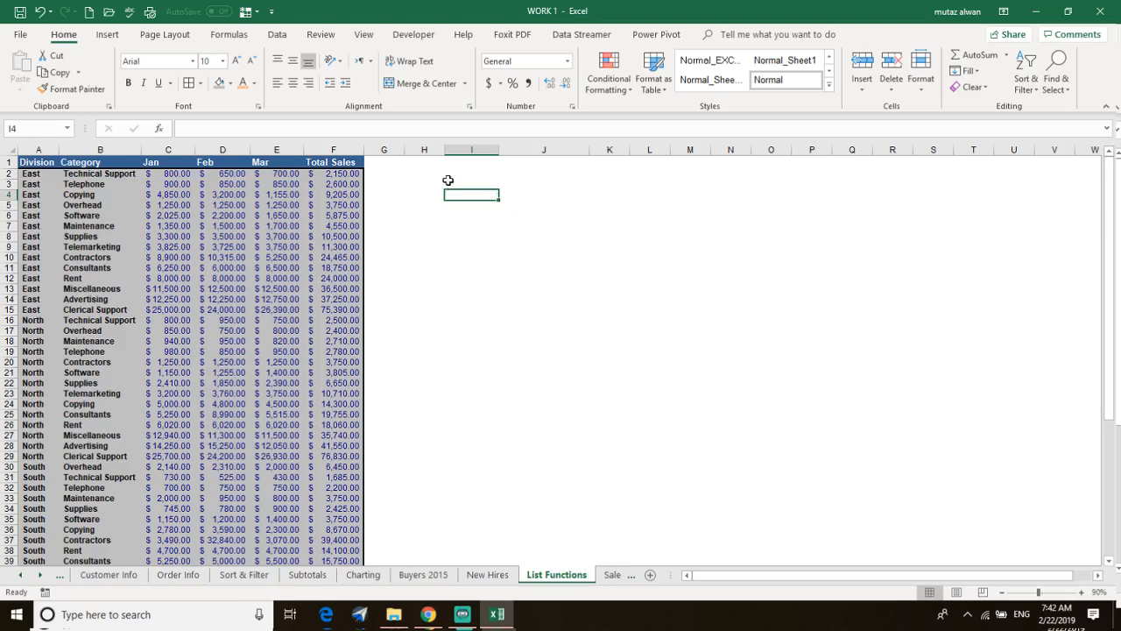
{"action": "left_click", "coordinate": [456, 181]}
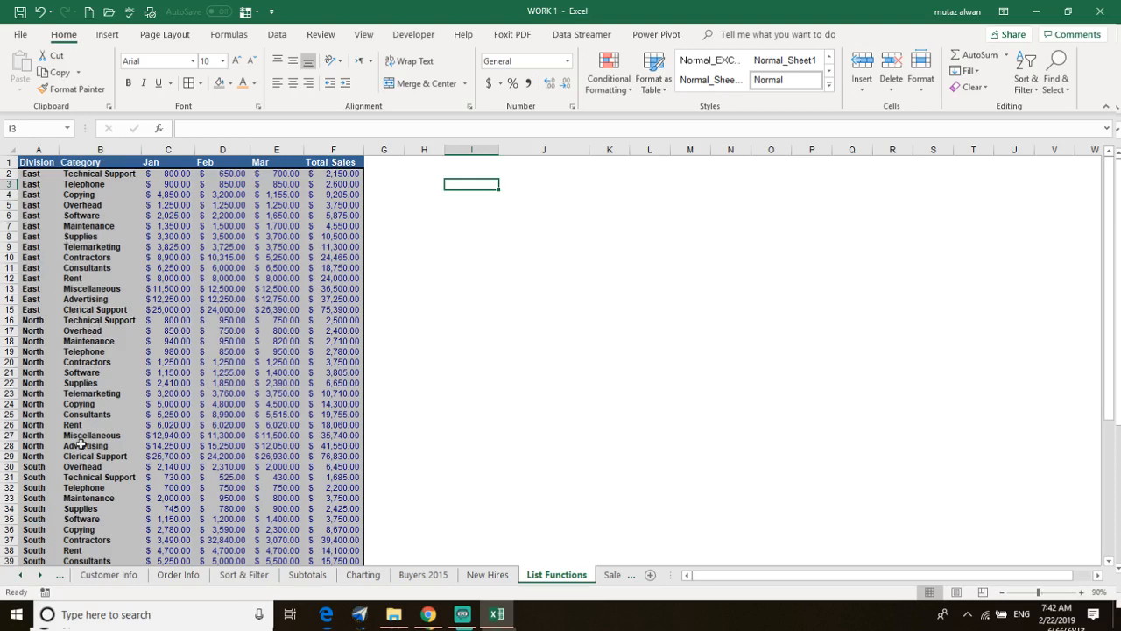
{"action": "left_click", "coordinate": [92, 385]}
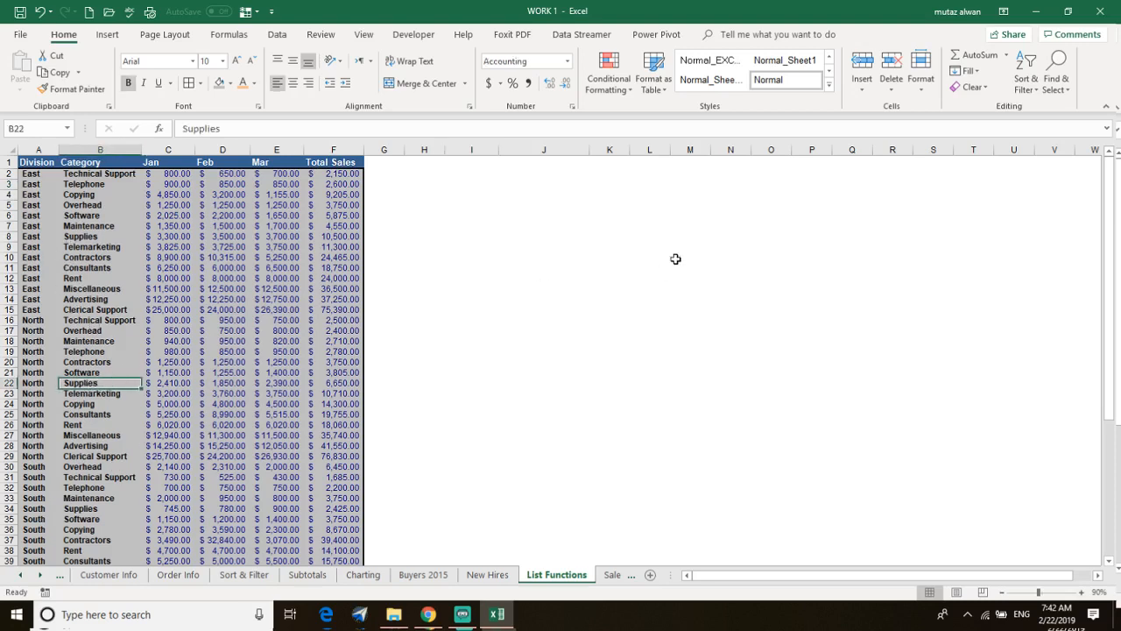
{"action": "left_click", "coordinate": [482, 191]}
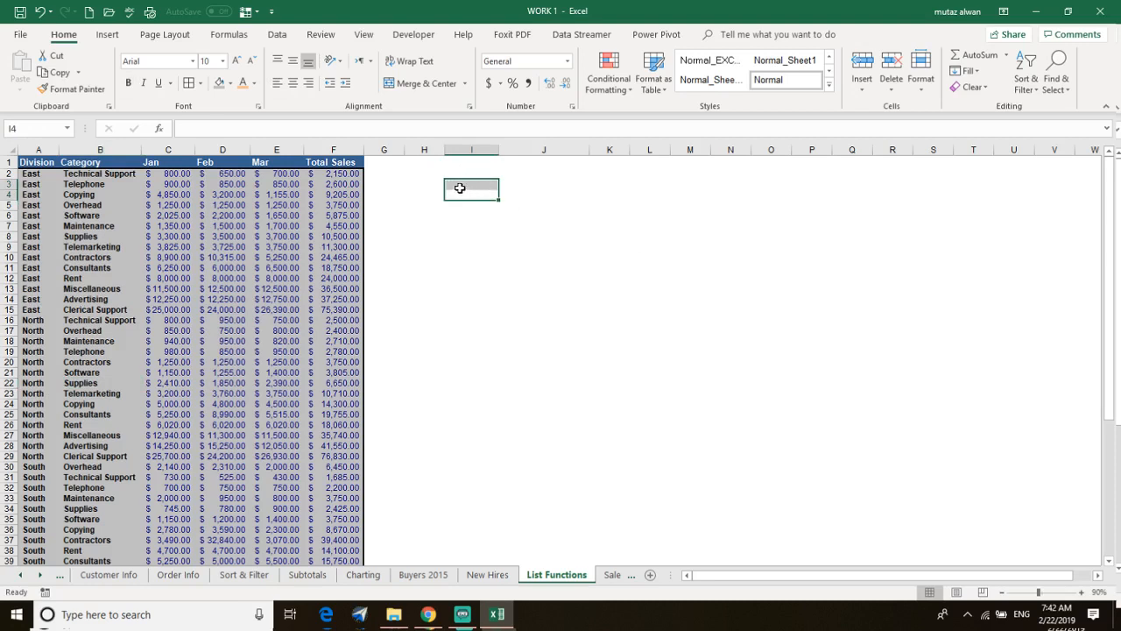
{"action": "left_click", "coordinate": [460, 187]}
{"action": "left_click", "coordinate": [464, 195]}
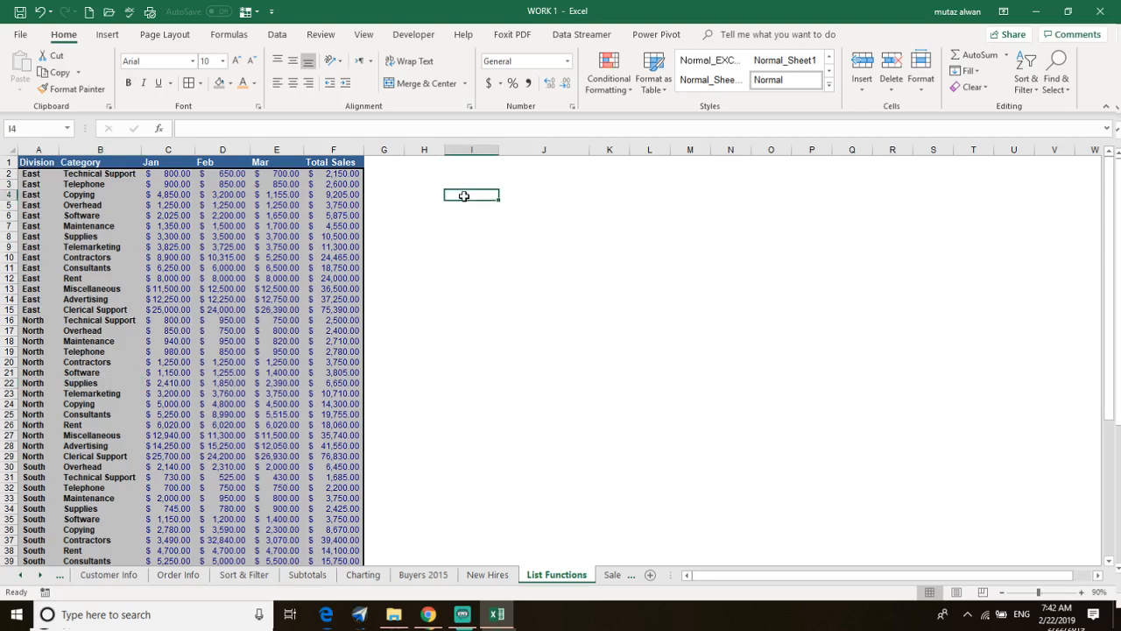
Copy the Category header from B1 and paste it into I4 with its formatting.
{"action": "left_click", "coordinate": [93, 163]}
{"action": "right_click", "coordinate": [94, 163]}
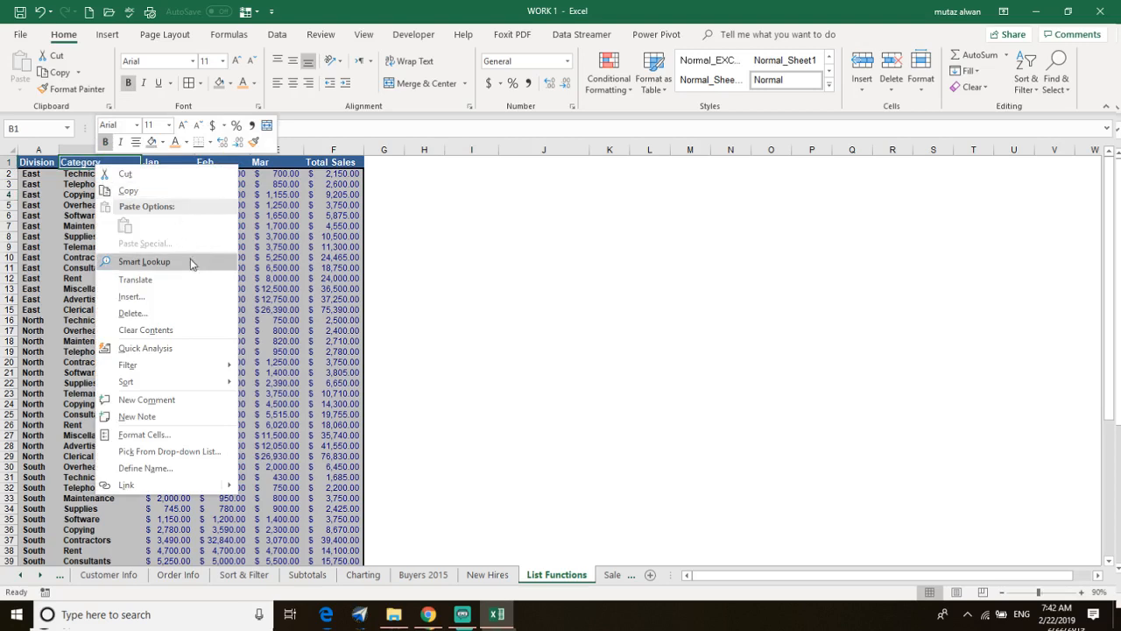
{"action": "left_click", "coordinate": [181, 188]}
{"action": "right_click", "coordinate": [465, 198]}
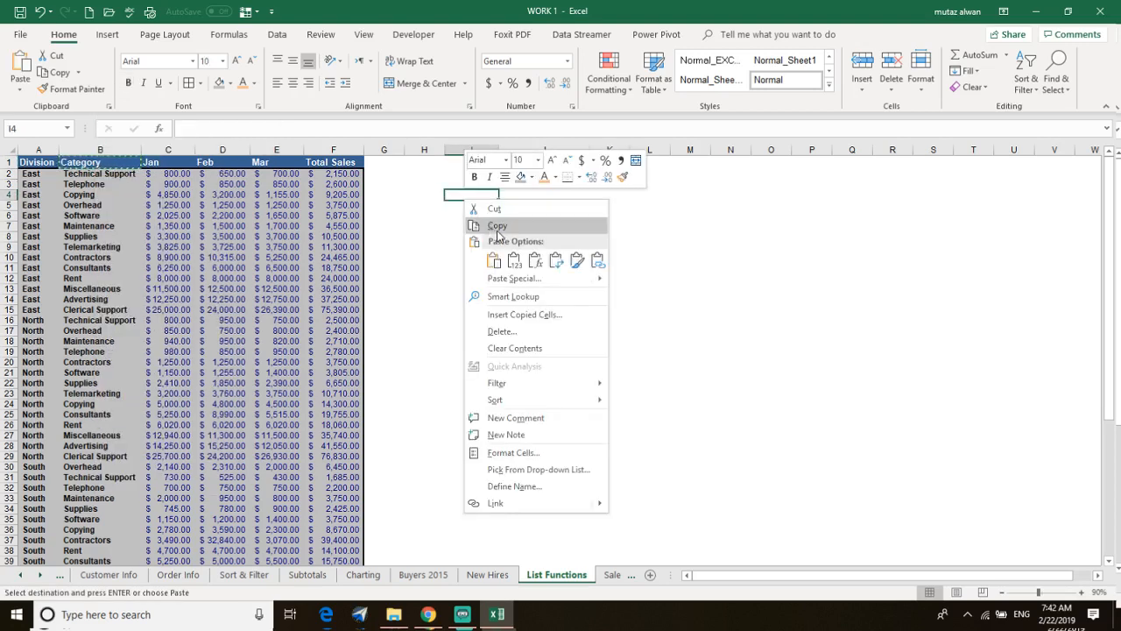
{"action": "left_click", "coordinate": [493, 260]}
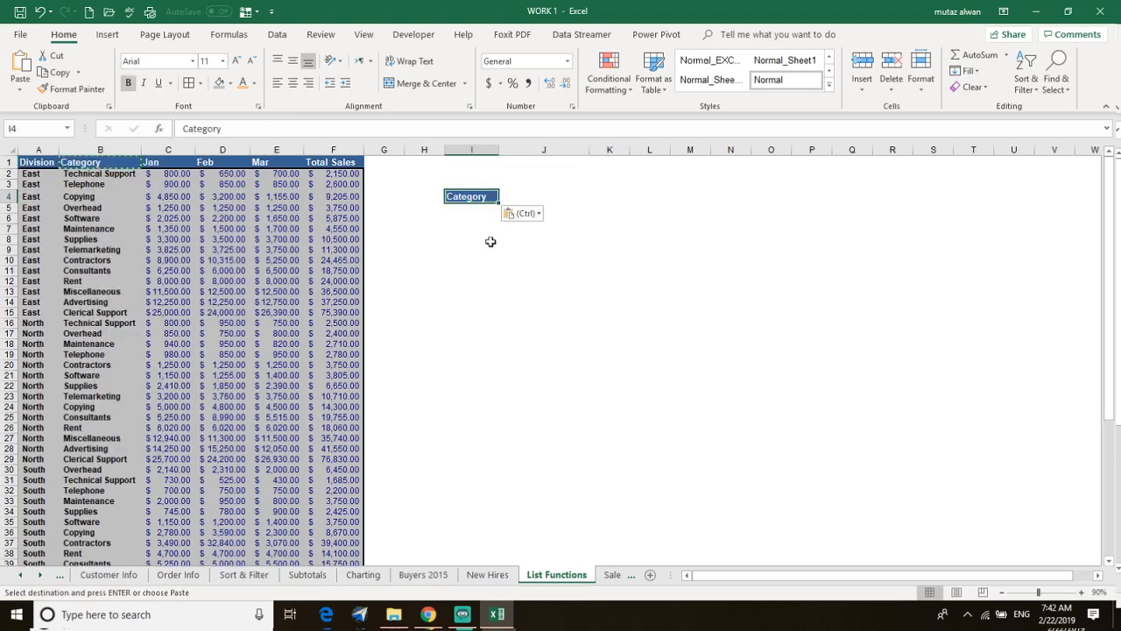
Copy the Total Sales header cell F1 to J3 and clear its text, keeping only the header formatting.
{"action": "left_click", "coordinate": [336, 162]}
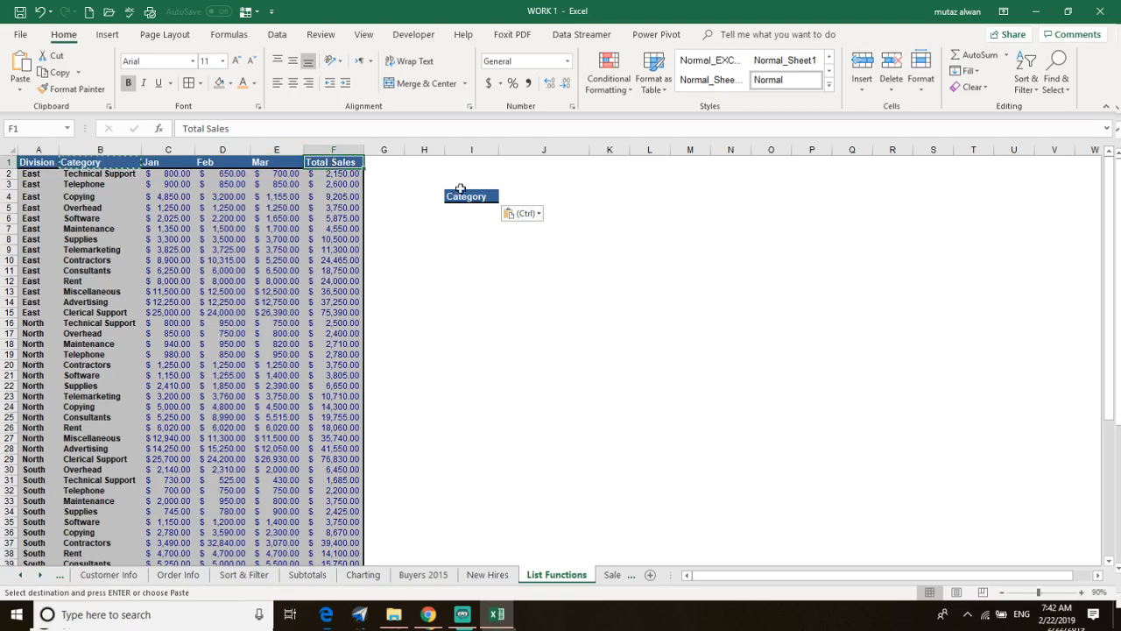
{"action": "left_click", "coordinate": [78, 73]}
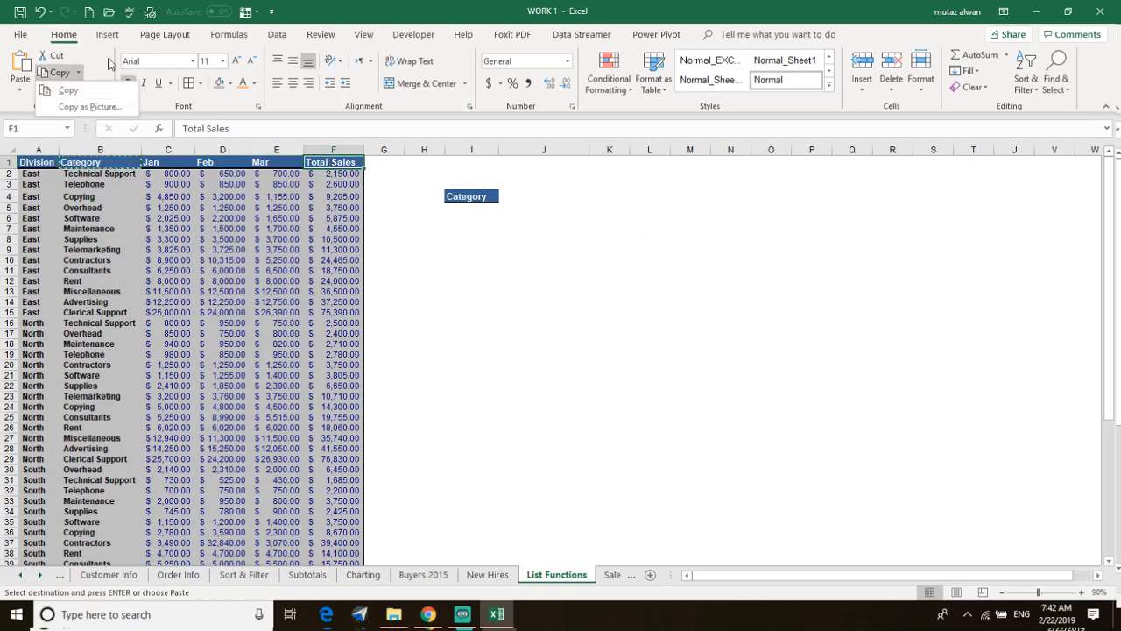
{"action": "left_click", "coordinate": [106, 60]}
{"action": "left_click", "coordinate": [96, 89]}
{"action": "left_click", "coordinate": [522, 184]}
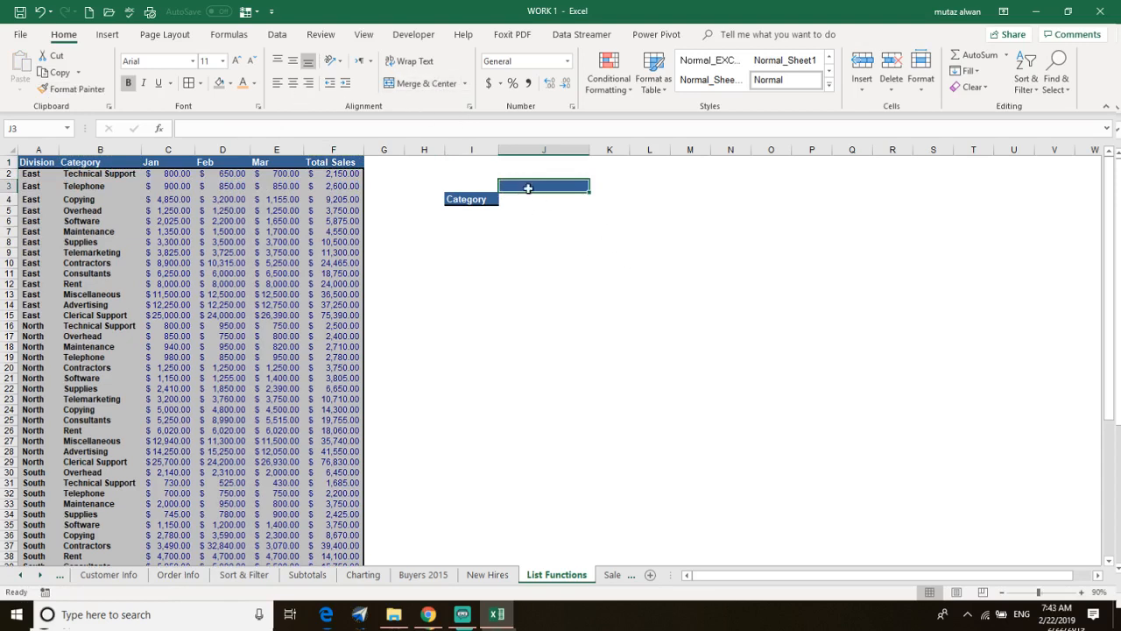
Move the blank header-formatted cell from J3 to J4, beside Category, and enter the heading total.
{"action": "left_click_drag", "start_coordinate": [530, 190], "coordinate": [526, 202]}
{"action": "left_click", "coordinate": [527, 200]}
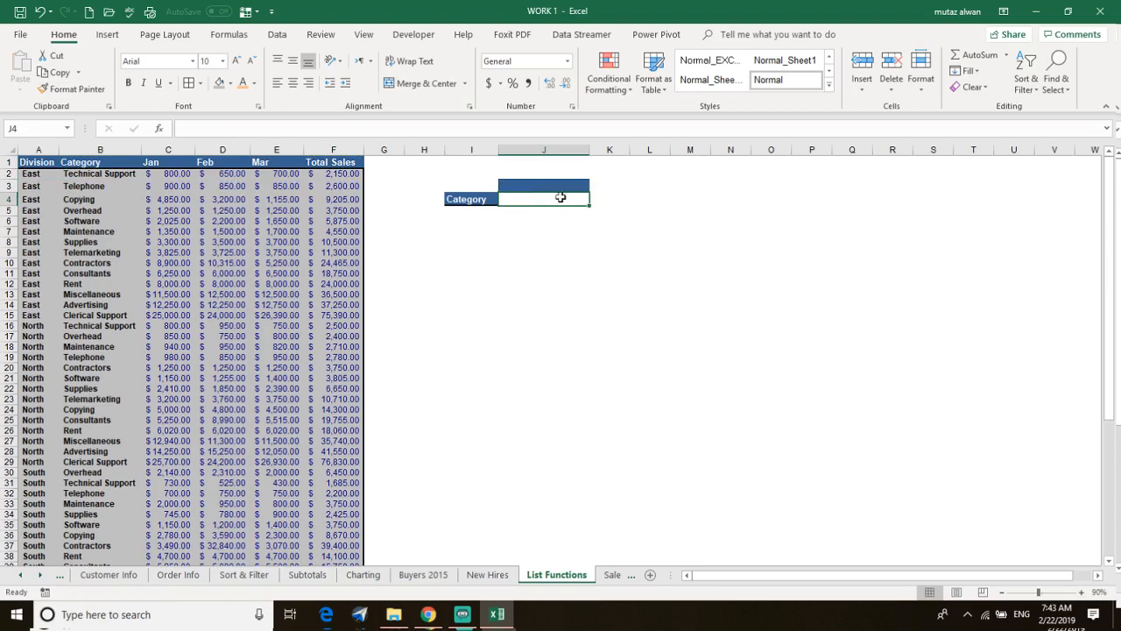
{"action": "left_click", "coordinate": [557, 187]}
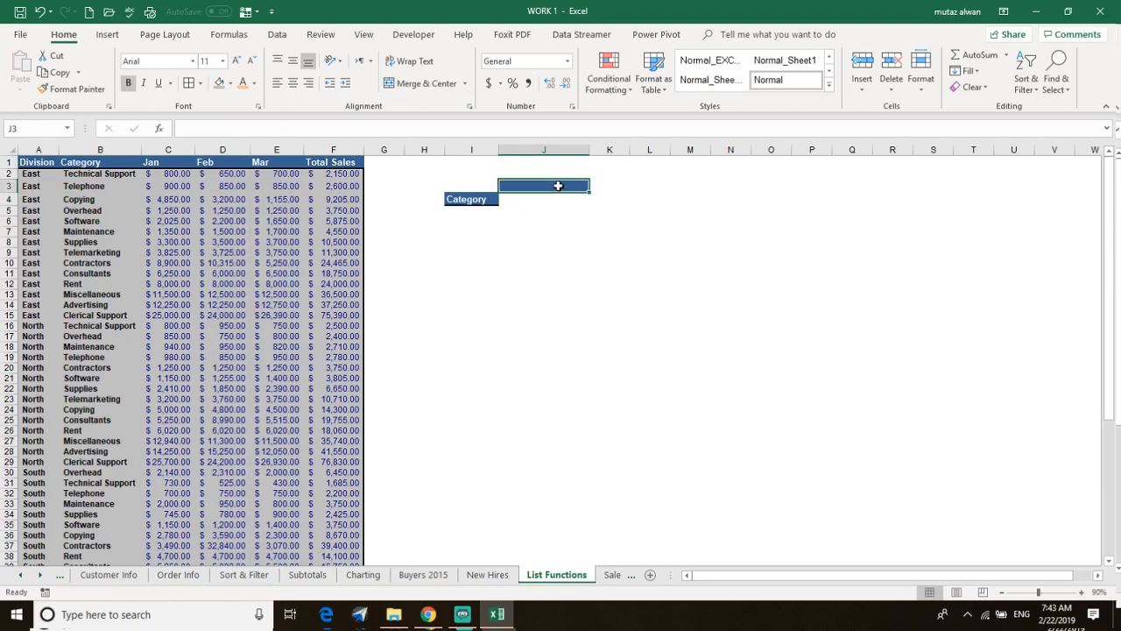
{"action": "key", "text": "ctrl+c"}
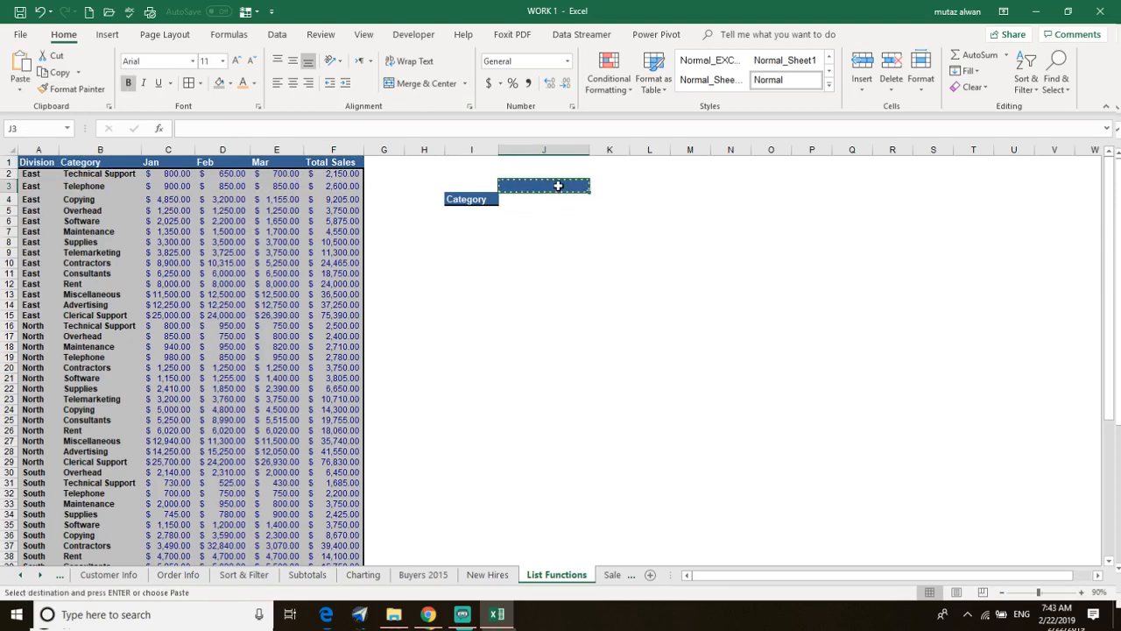
{"action": "left_click", "coordinate": [548, 210]}
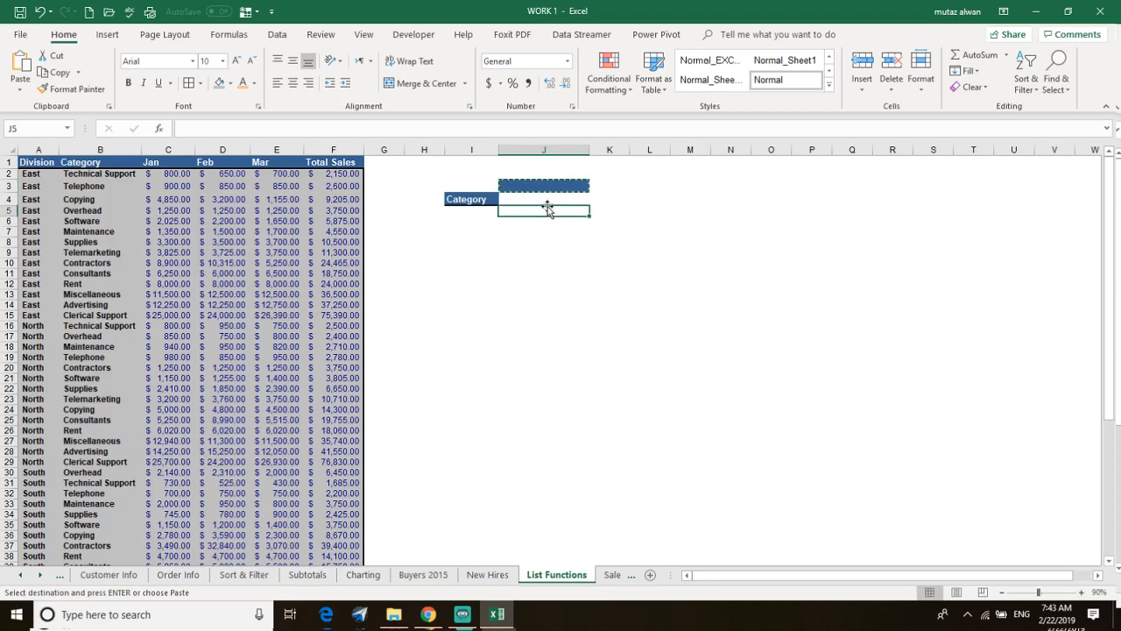
{"action": "left_click", "coordinate": [549, 206]}
{"action": "key", "text": "Escape"}
{"action": "key", "text": "ctrl+v"}
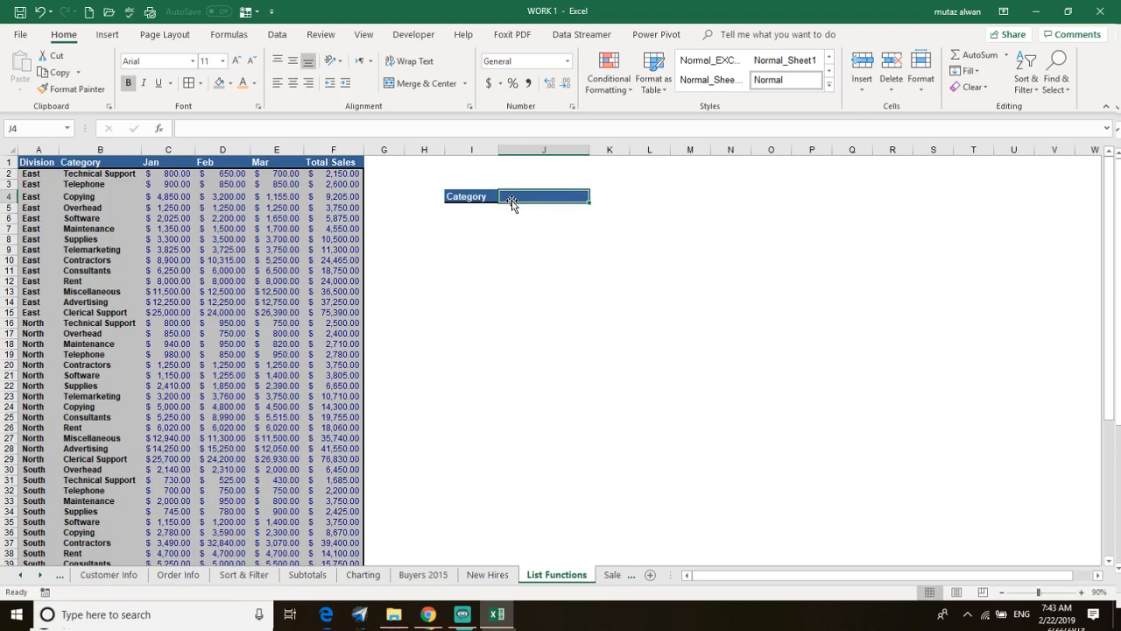
{"action": "type", "text": "total"}
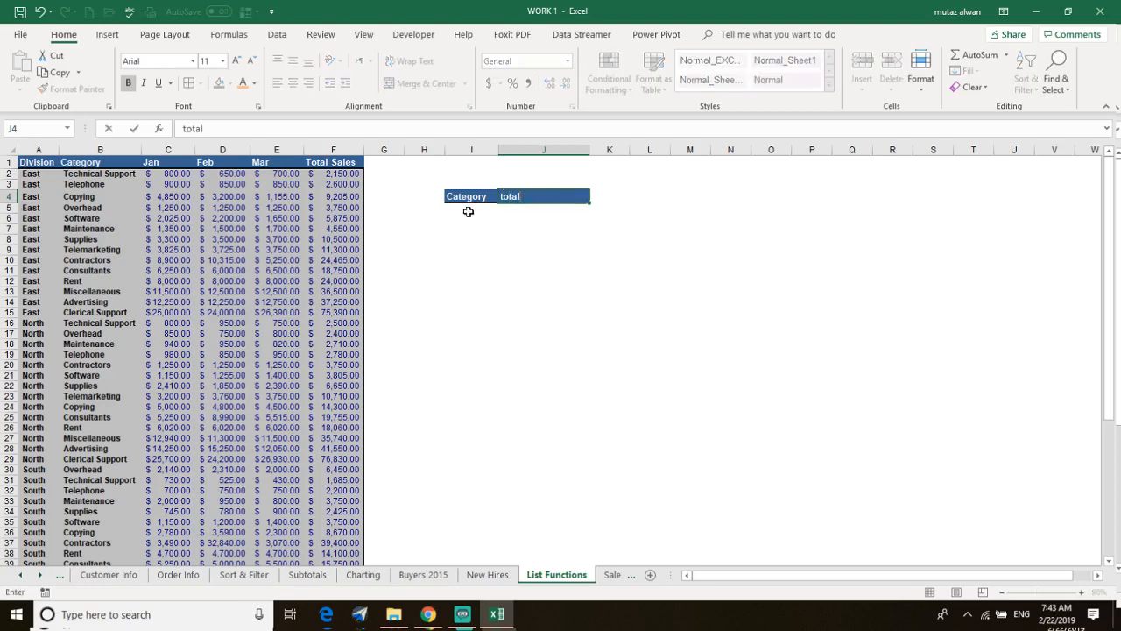
{"action": "key", "text": "Return"}
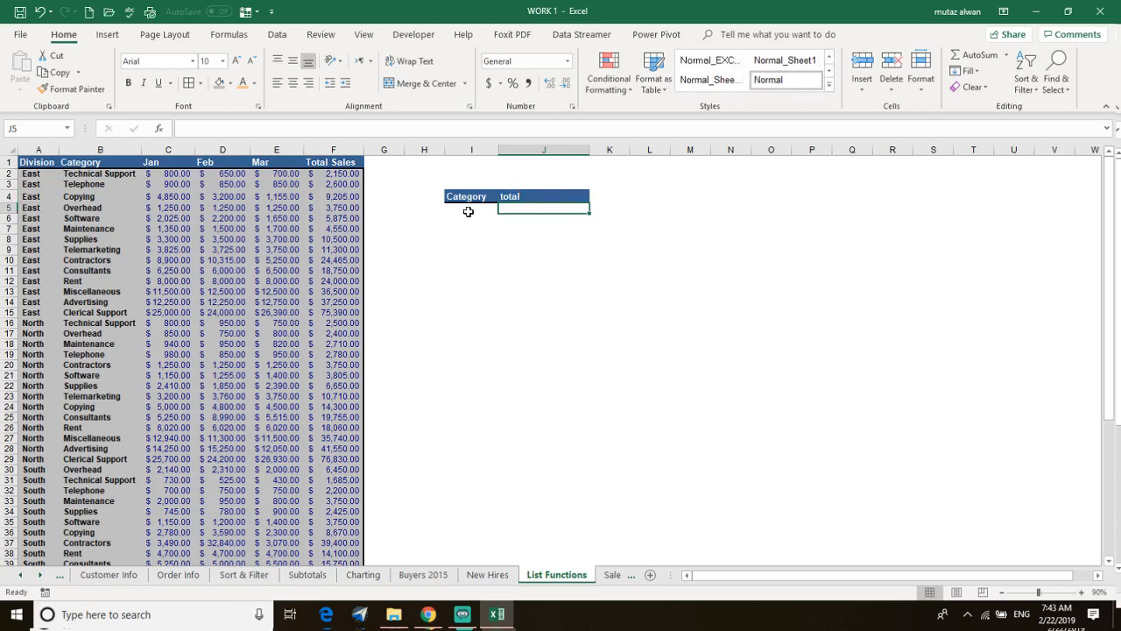
{"action": "left_click", "coordinate": [468, 212]}
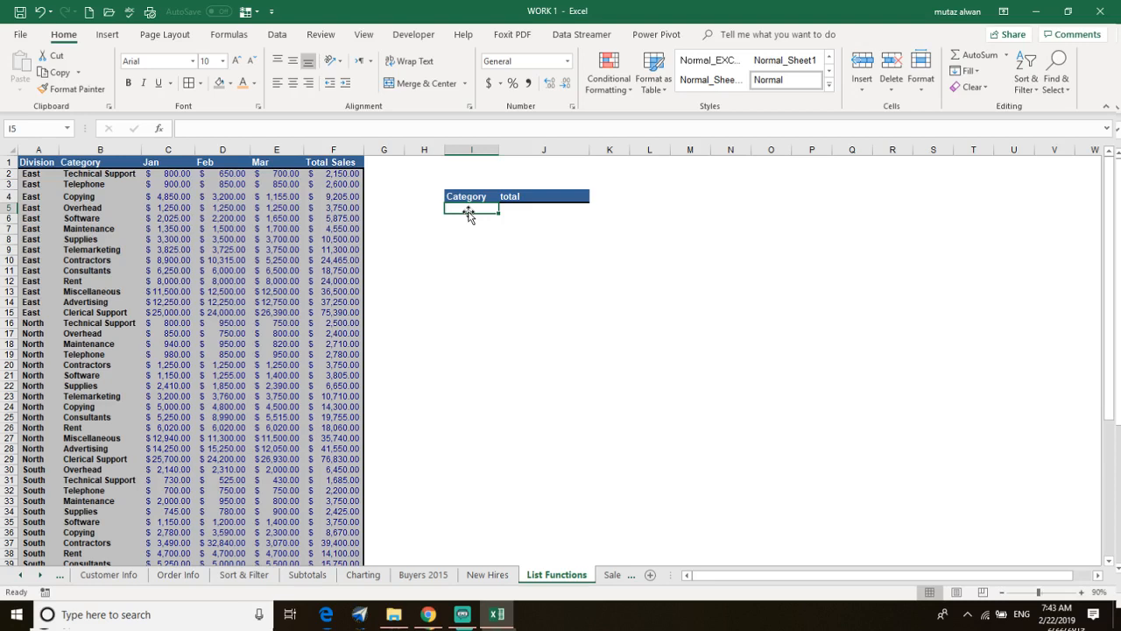
{"action": "type", "text": "supplie"}
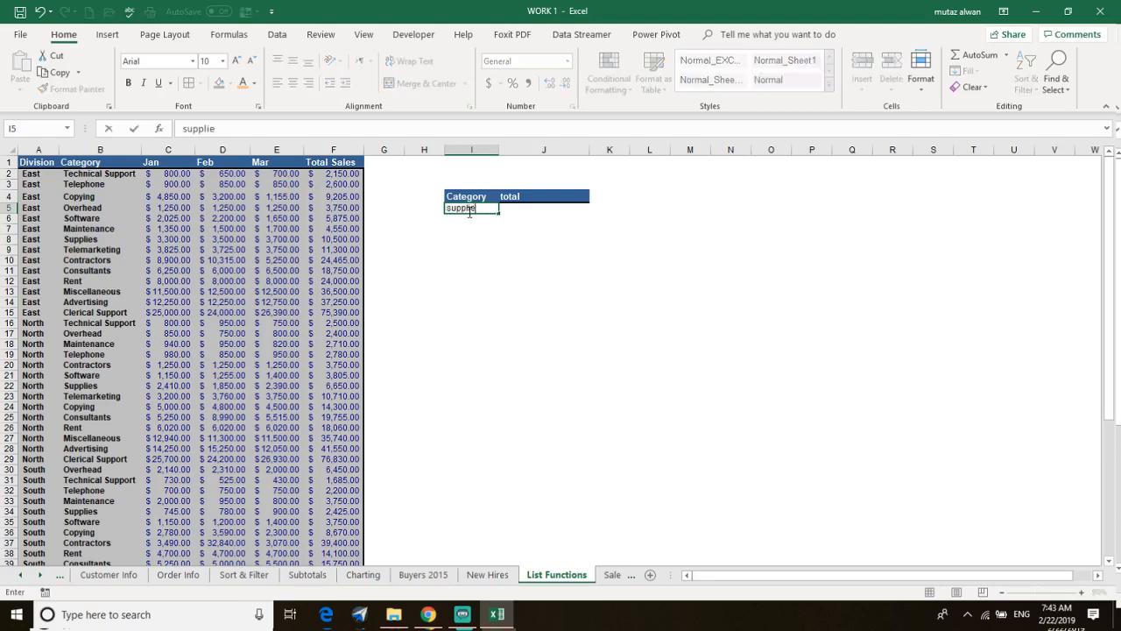
{"action": "key", "text": "BackSpace"}
{"action": "key", "text": "BackSpace"}
{"action": "key", "text": "BackSpace"}
{"action": "key", "text": "BackSpace"}
{"action": "key", "text": "BackSpace"}
{"action": "key", "text": "BackSpace"}
{"action": "key", "text": "BackSpace"}
Copy the Supplies entry from B22 and paste it into I5 under the Category heading.
{"action": "right_click", "coordinate": [88, 389]}
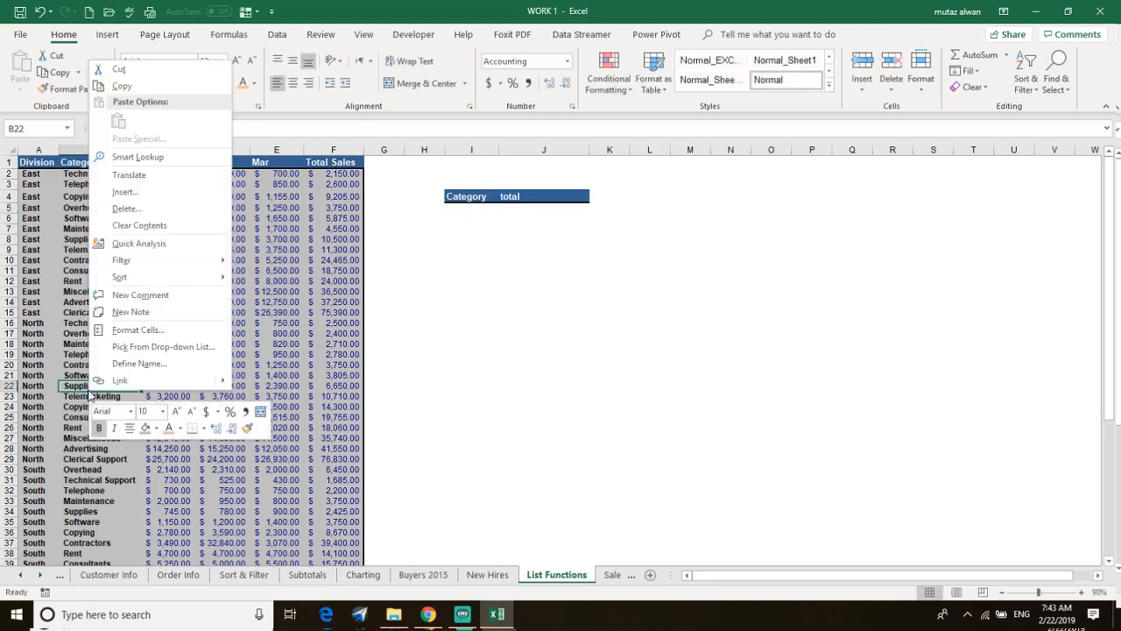
{"action": "left_click", "coordinate": [148, 85]}
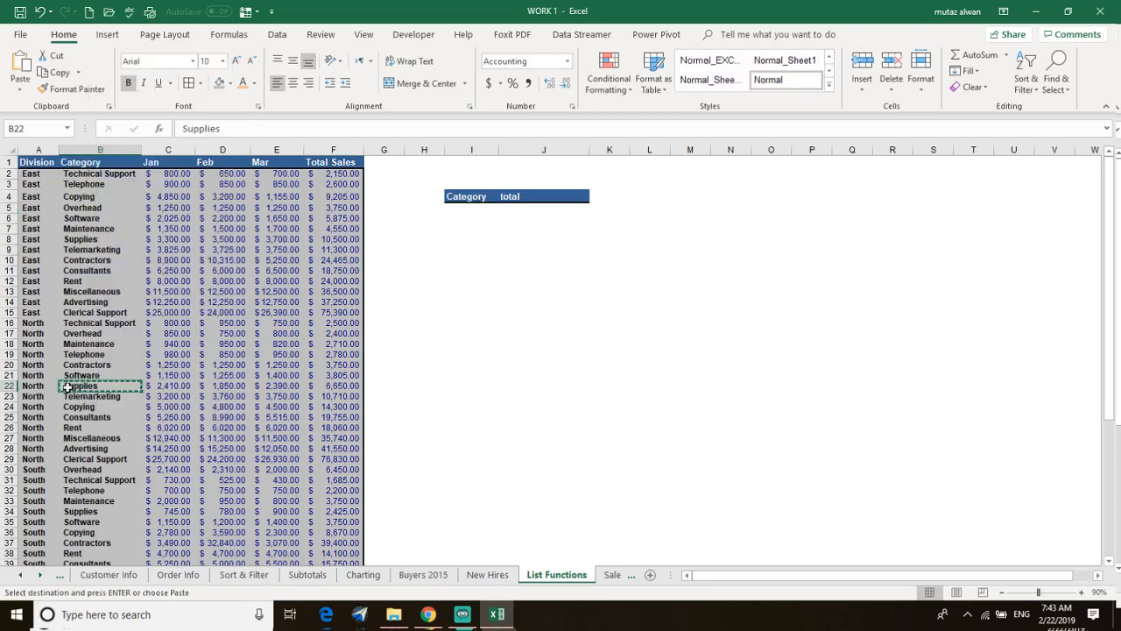
{"action": "left_click", "coordinate": [469, 210]}
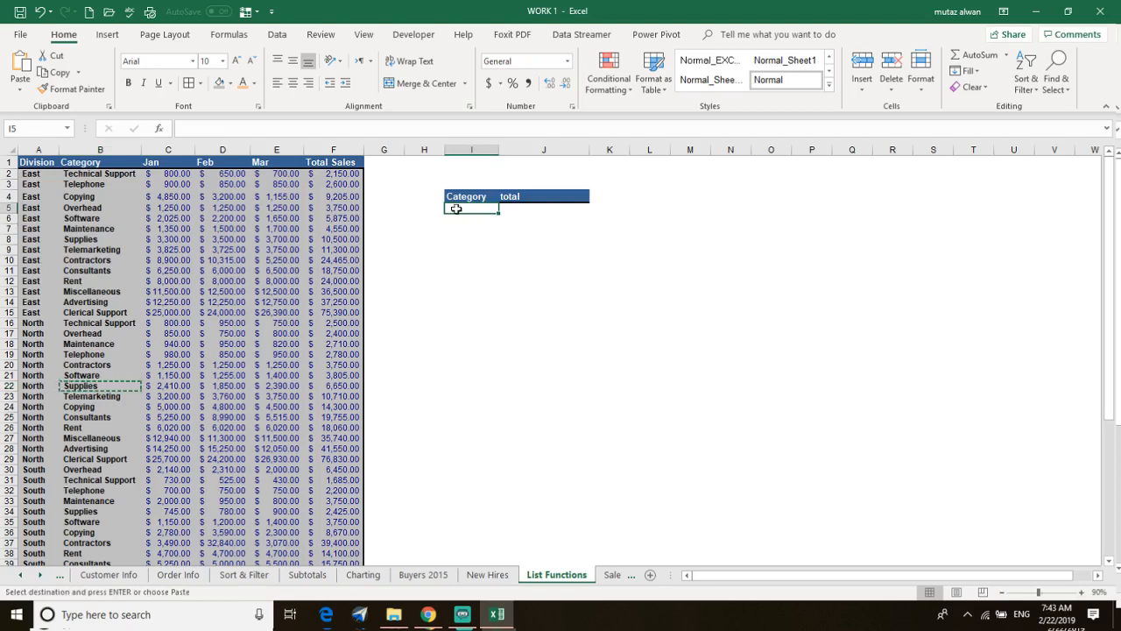
{"action": "right_click", "coordinate": [456, 208]}
{"action": "left_click", "coordinate": [506, 271]}
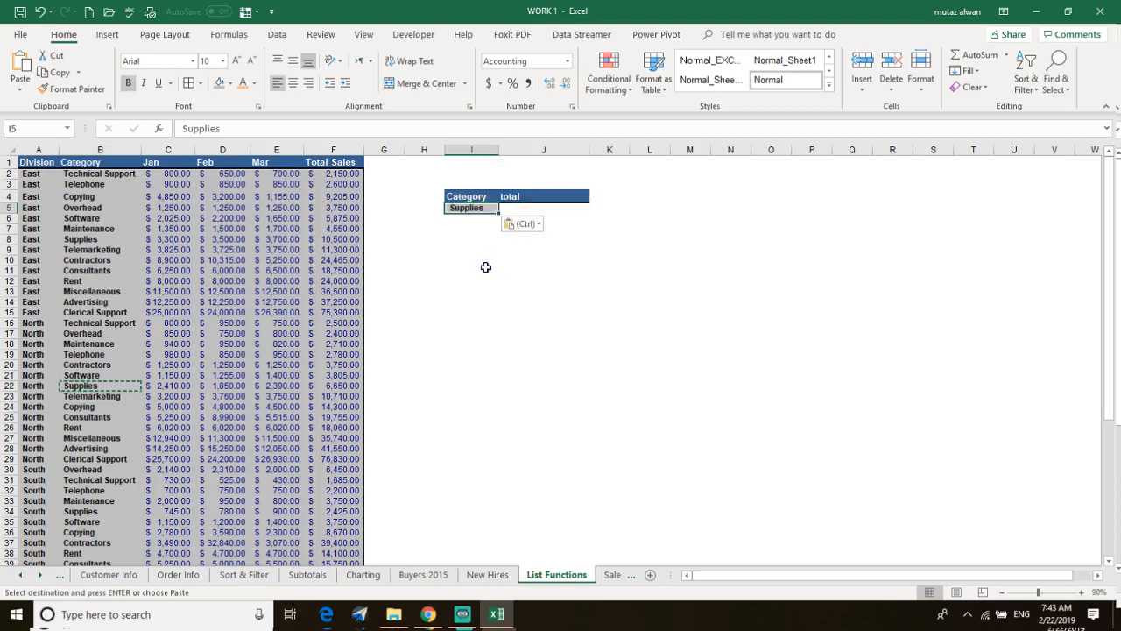
Find the DSUM function by searching for dsum and insert it in J5 under the total heading.
{"action": "left_click", "coordinate": [524, 207]}
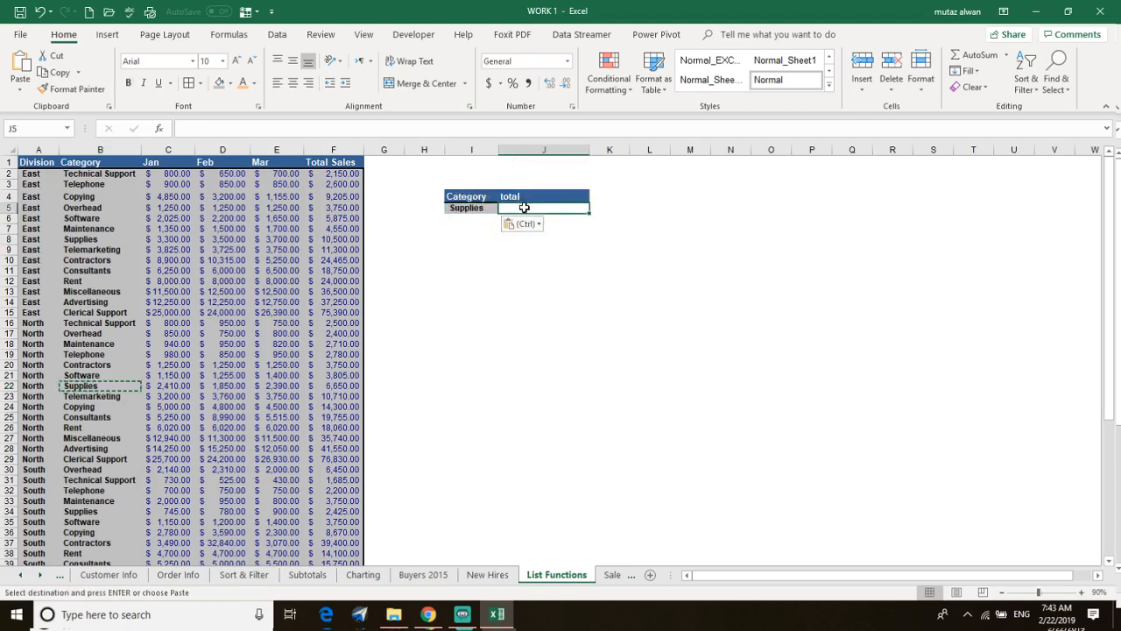
{"action": "left_click", "coordinate": [218, 35]}
{"action": "left_click", "coordinate": [23, 70]}
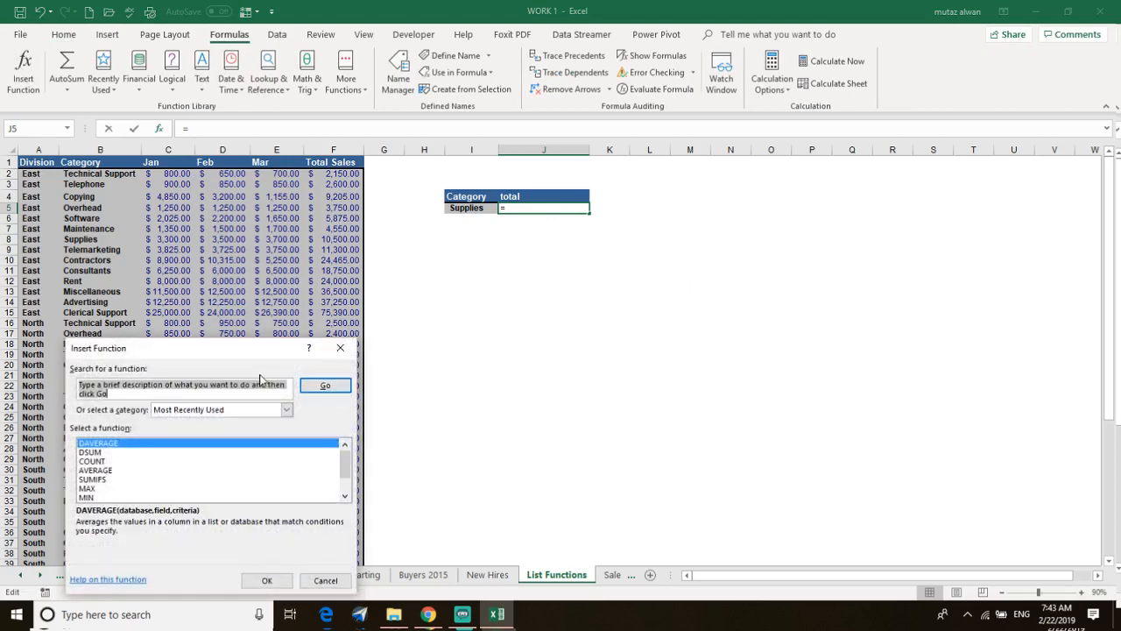
{"action": "type", "text": "dsum"}
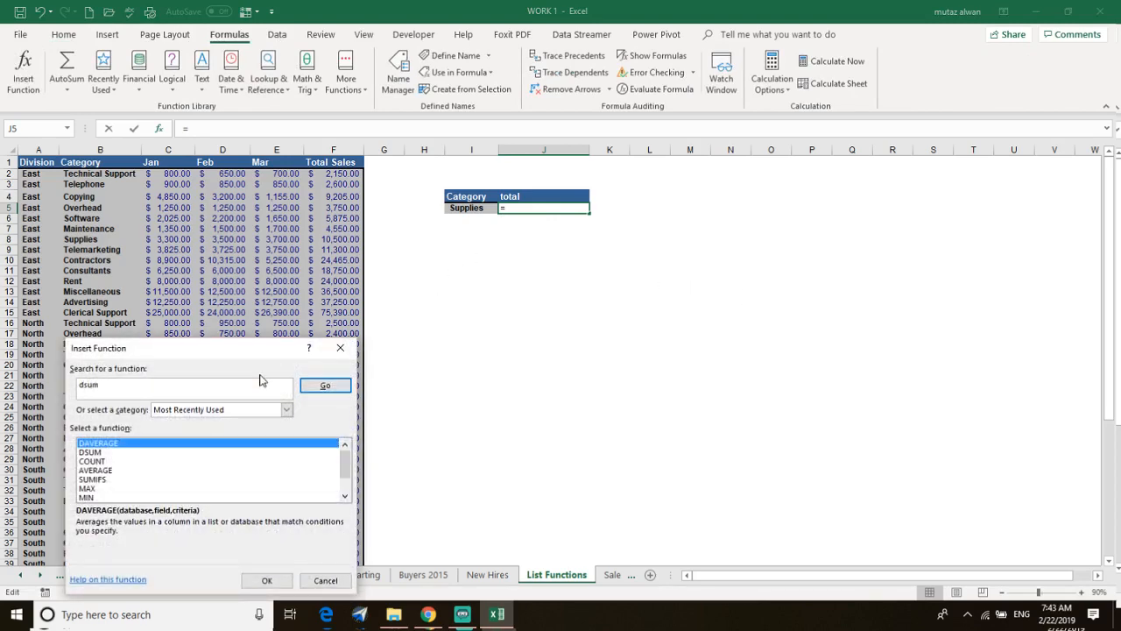
{"action": "left_click", "coordinate": [324, 385]}
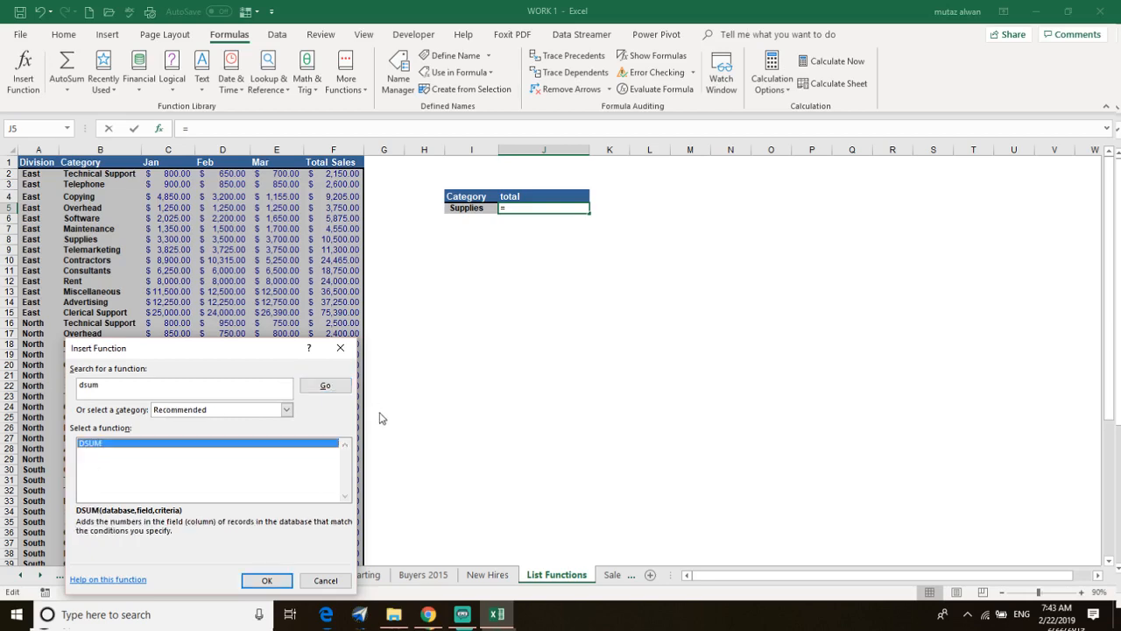
{"action": "double_click", "coordinate": [112, 446]}
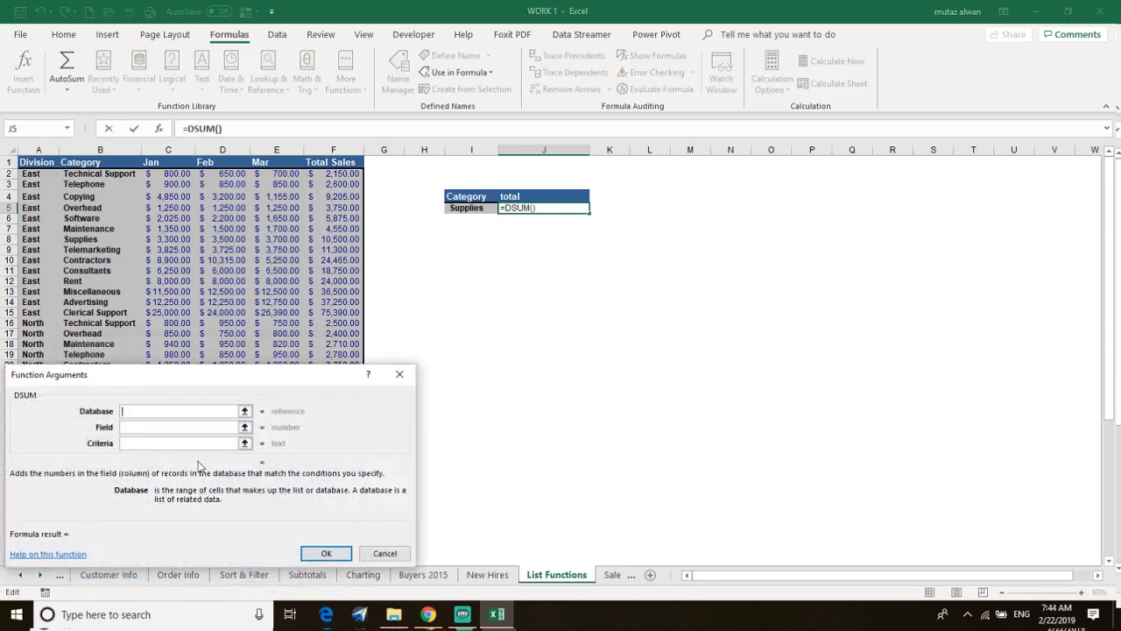
Set DSUM's Database argument to the whole sales list, A1:F59, moving the arguments dialog clear of the data.
{"action": "left_click_drag", "start_coordinate": [146, 378], "coordinate": [159, 182]}
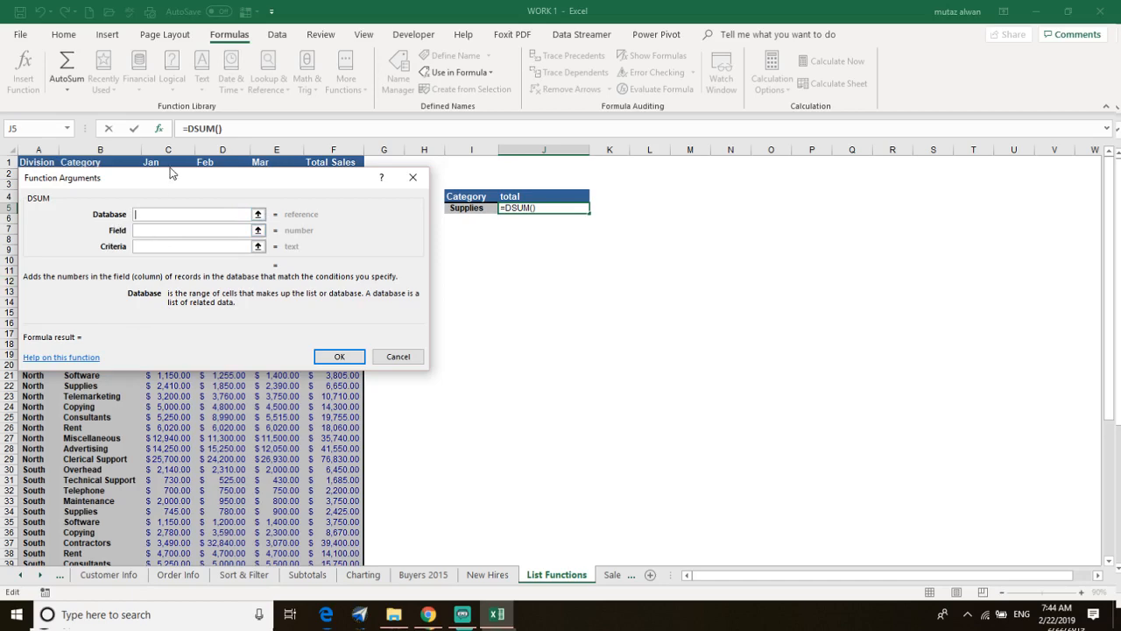
{"action": "left_click_drag", "start_coordinate": [155, 183], "coordinate": [536, 243]}
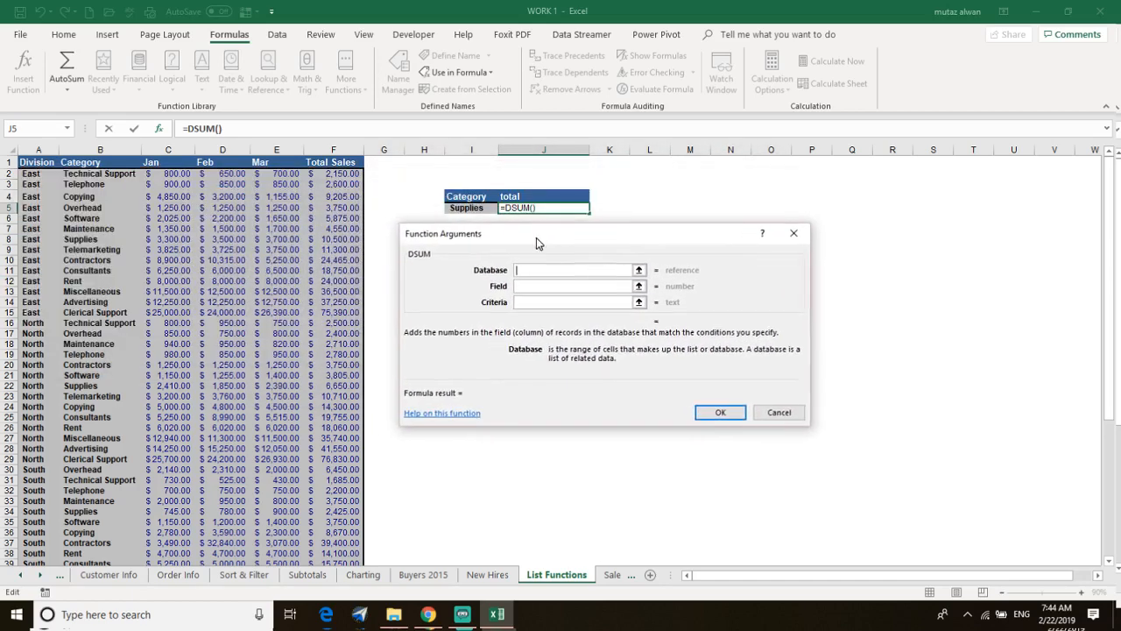
{"action": "left_click", "coordinate": [38, 163]}
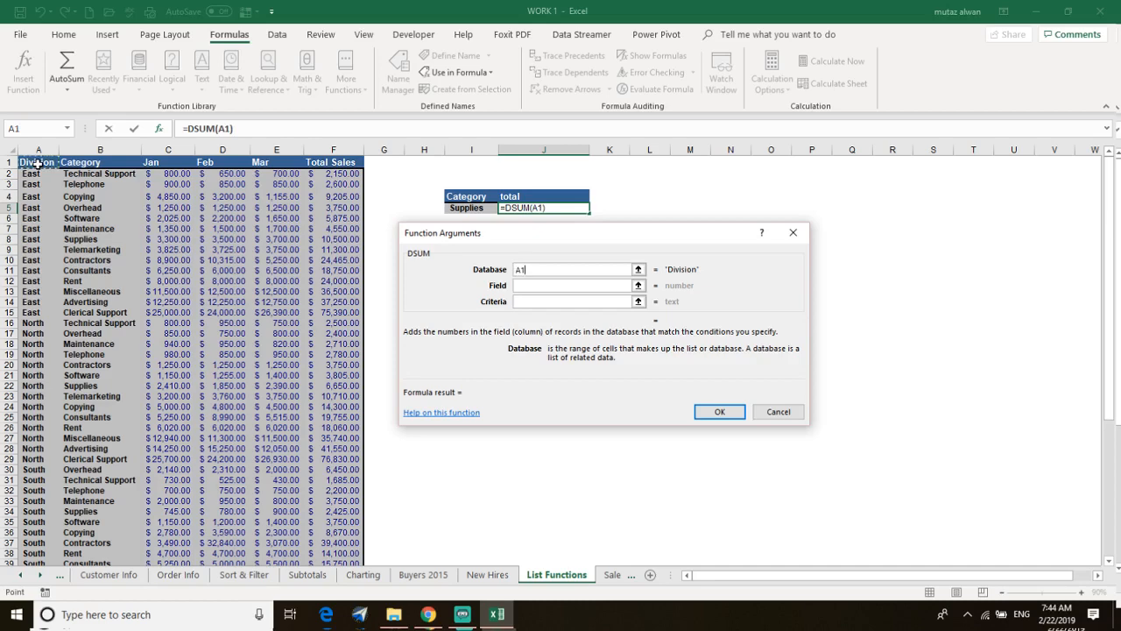
{"action": "key", "text": "ctrl+shift+Down"}
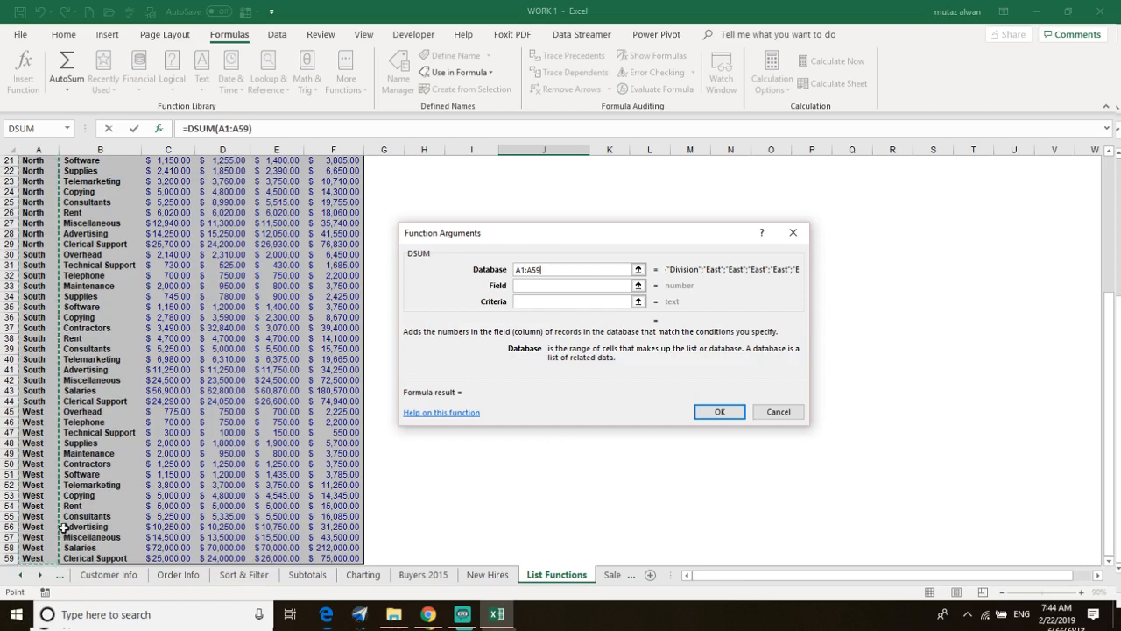
{"action": "key", "text": "ctrl+shift+Right"}
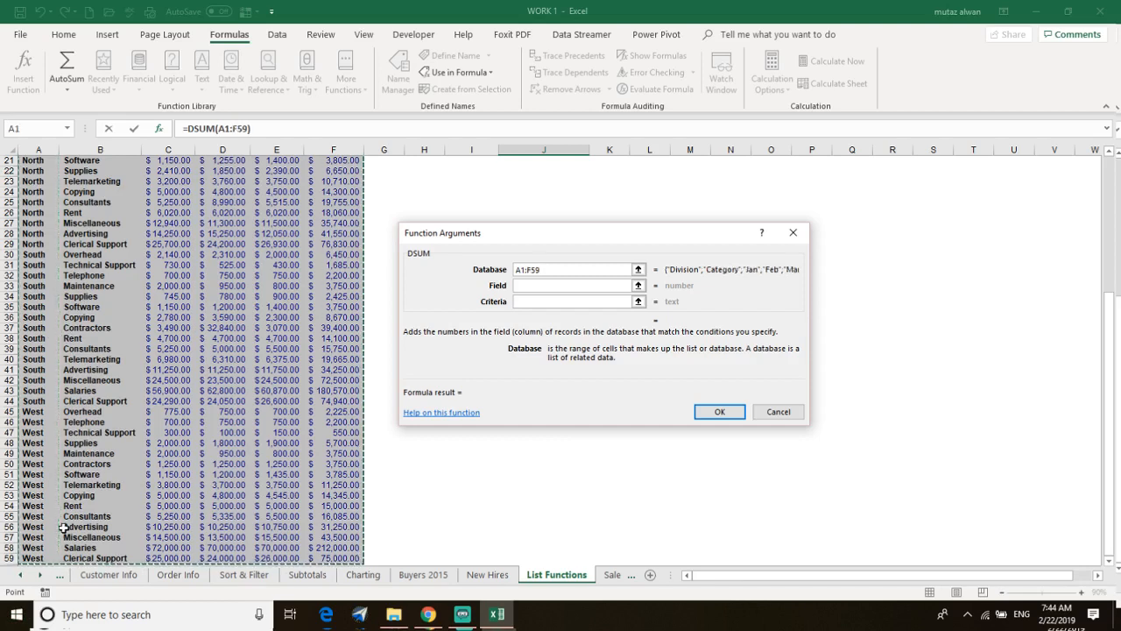
{"action": "scroll", "coordinate": [350, 403], "scroll_direction": "up", "scroll_amount": 7}
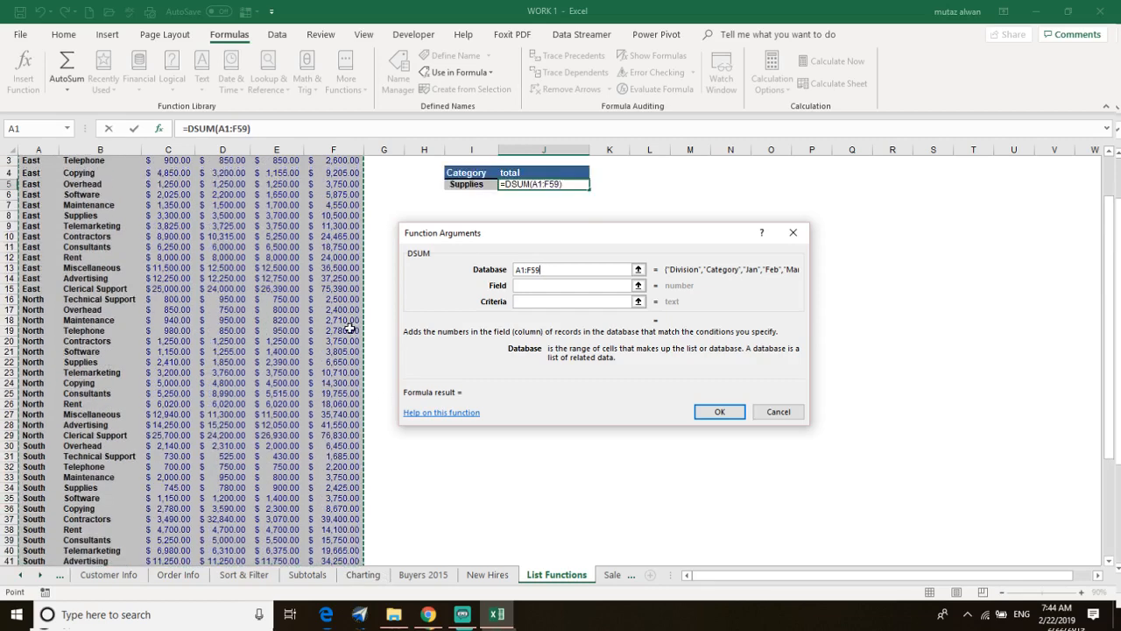
Set DSUM's Field to the Total Sales header F1 and its Criteria to I4:I5, and complete the formula.
{"action": "left_click", "coordinate": [546, 287]}
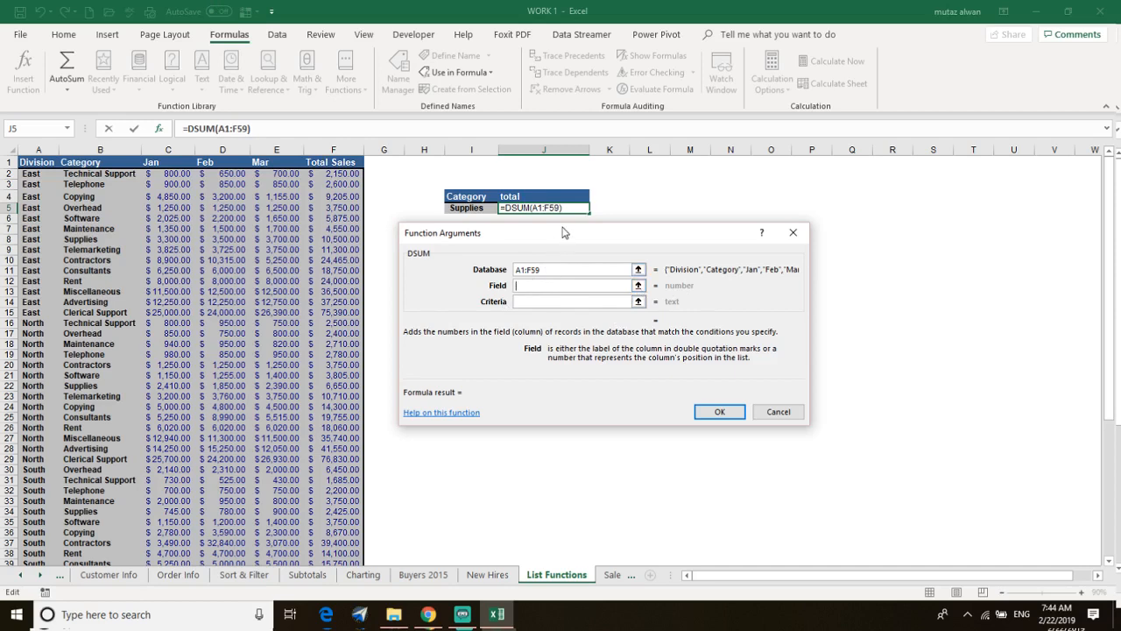
{"action": "left_click", "coordinate": [325, 162]}
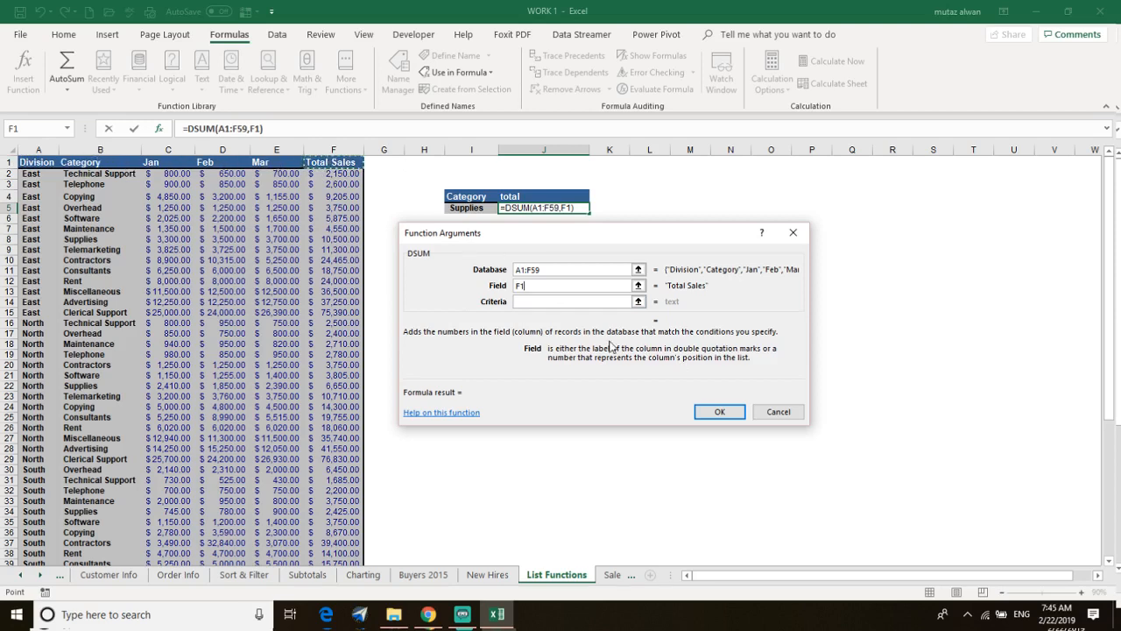
{"action": "left_click", "coordinate": [552, 300]}
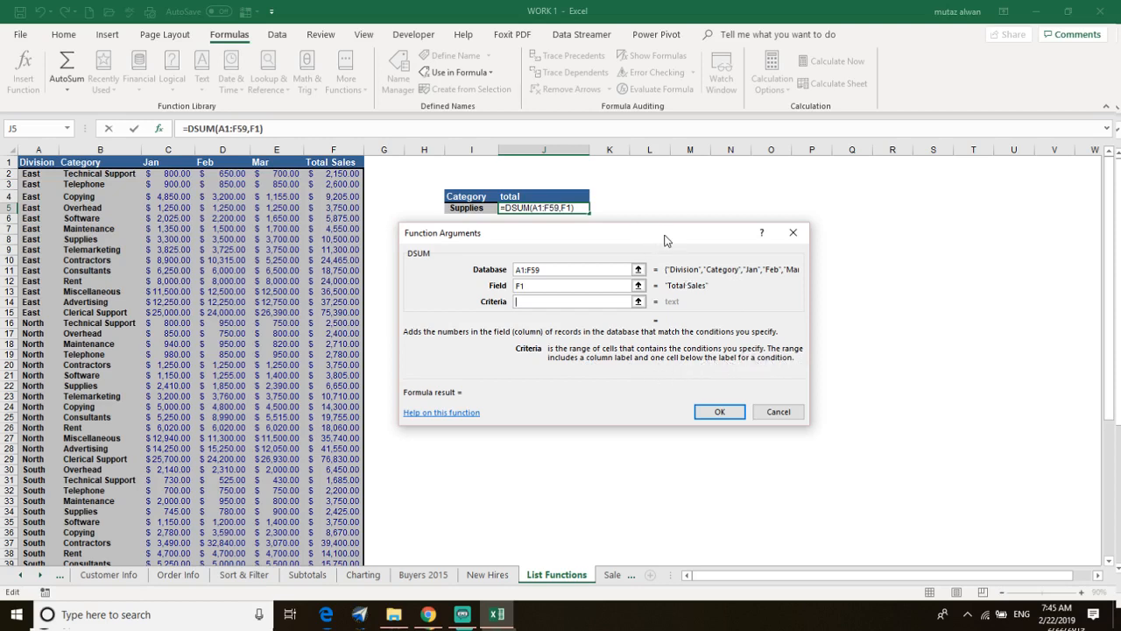
{"action": "left_click_drag", "start_coordinate": [664, 240], "coordinate": [466, 266]}
{"action": "left_click", "coordinate": [449, 196]}
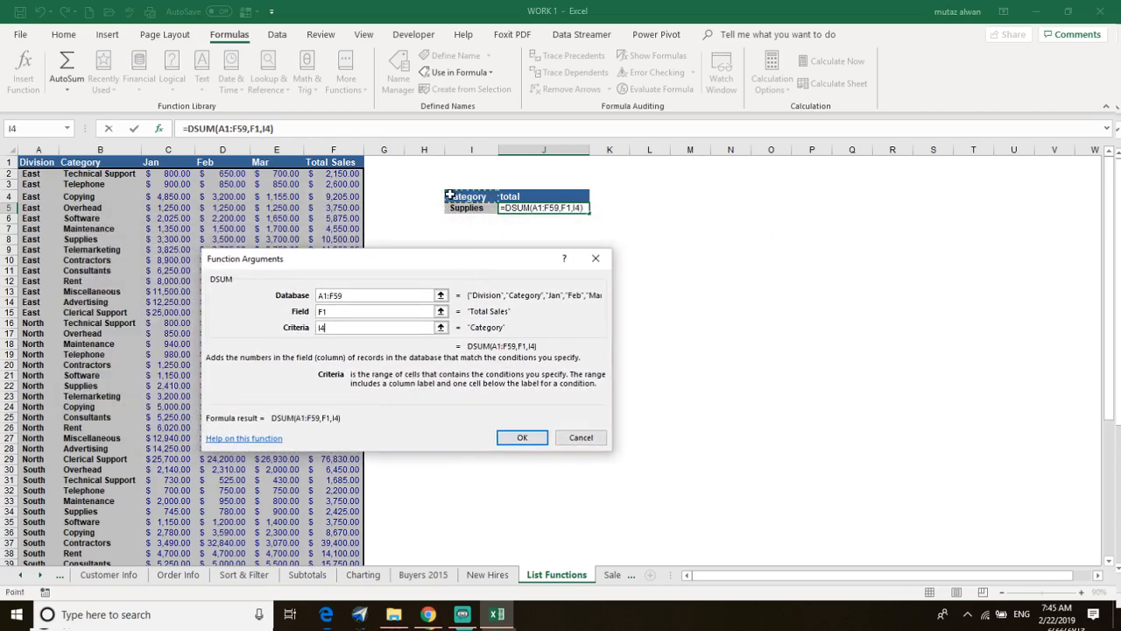
{"action": "left_click_drag", "start_coordinate": [450, 196], "coordinate": [461, 210]}
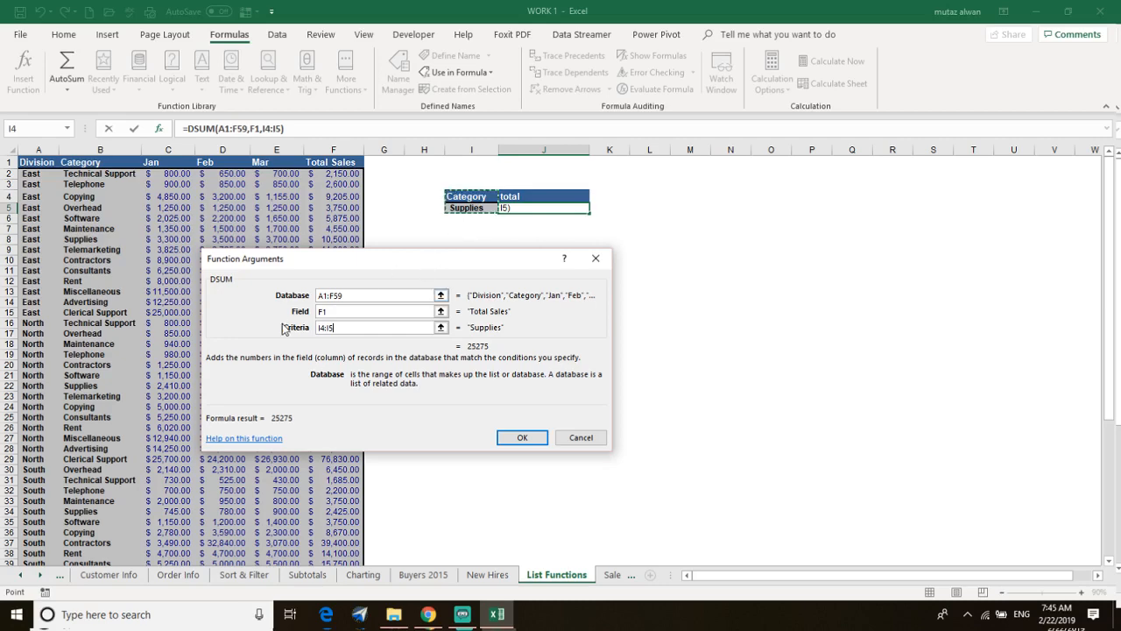
{"action": "left_click", "coordinate": [528, 436]}
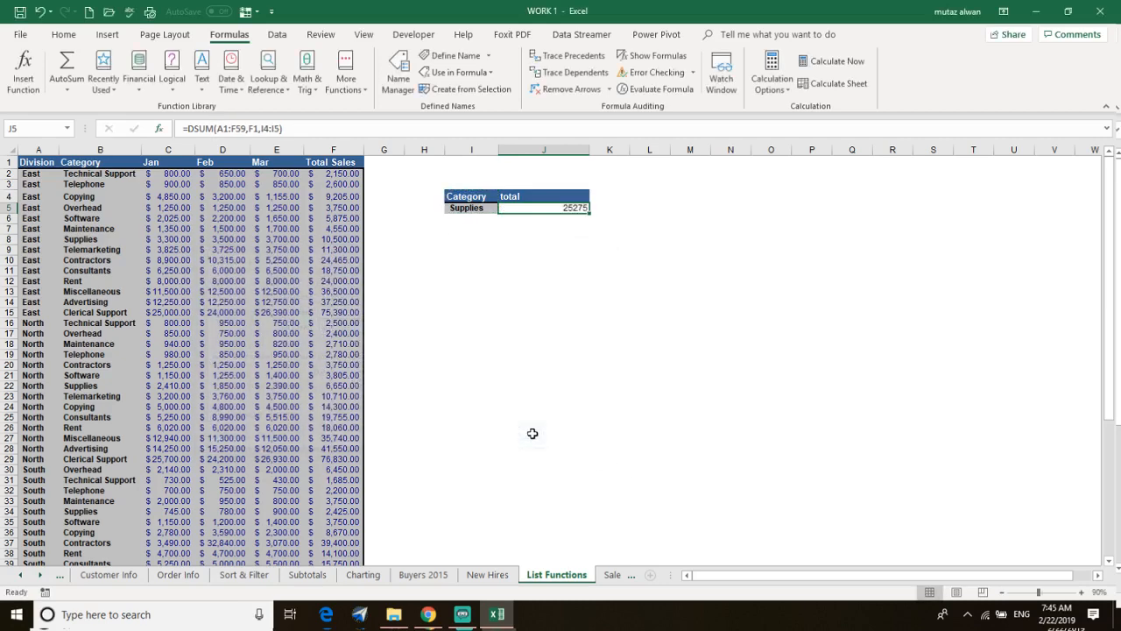
Replace the category criterion in I5 with rent and check the DSUM total in J5 against the list.
{"action": "left_click", "coordinate": [483, 209]}
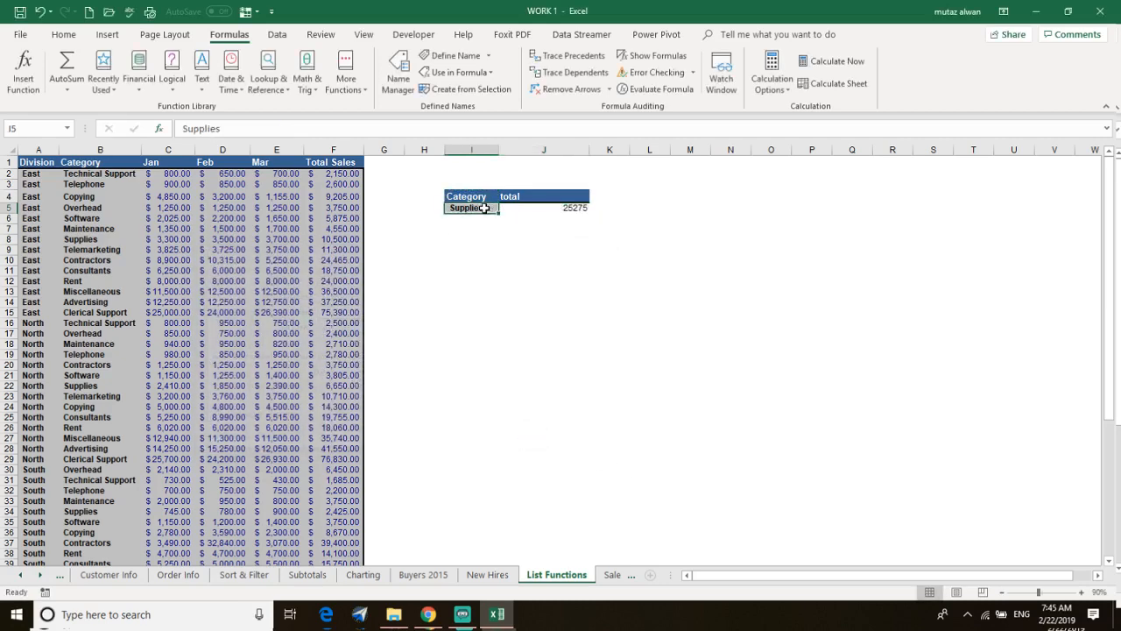
{"action": "key", "text": "BackSpace"}
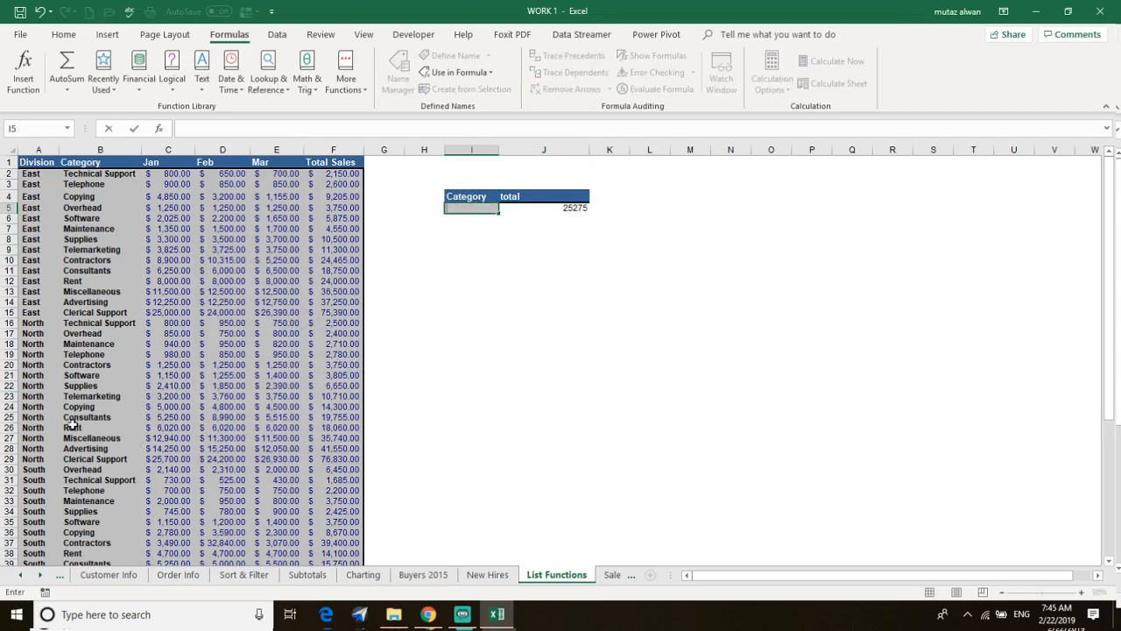
{"action": "type", "text": "rent"}
{"action": "key", "text": "Return"}
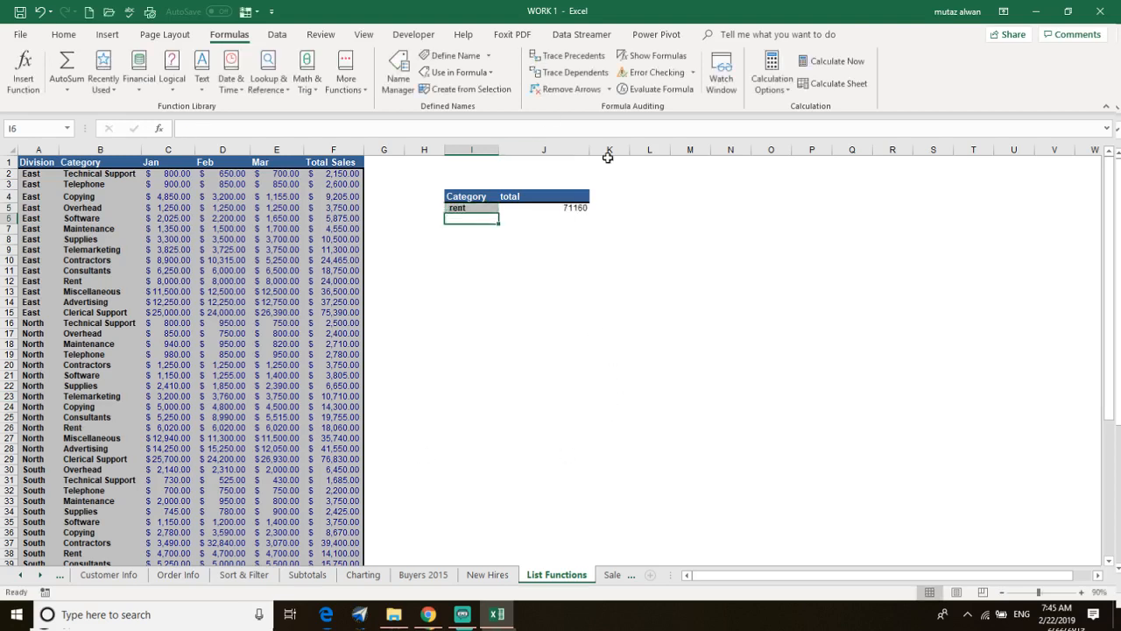
{"action": "left_click", "coordinate": [552, 218]}
{"action": "left_click", "coordinate": [551, 207]}
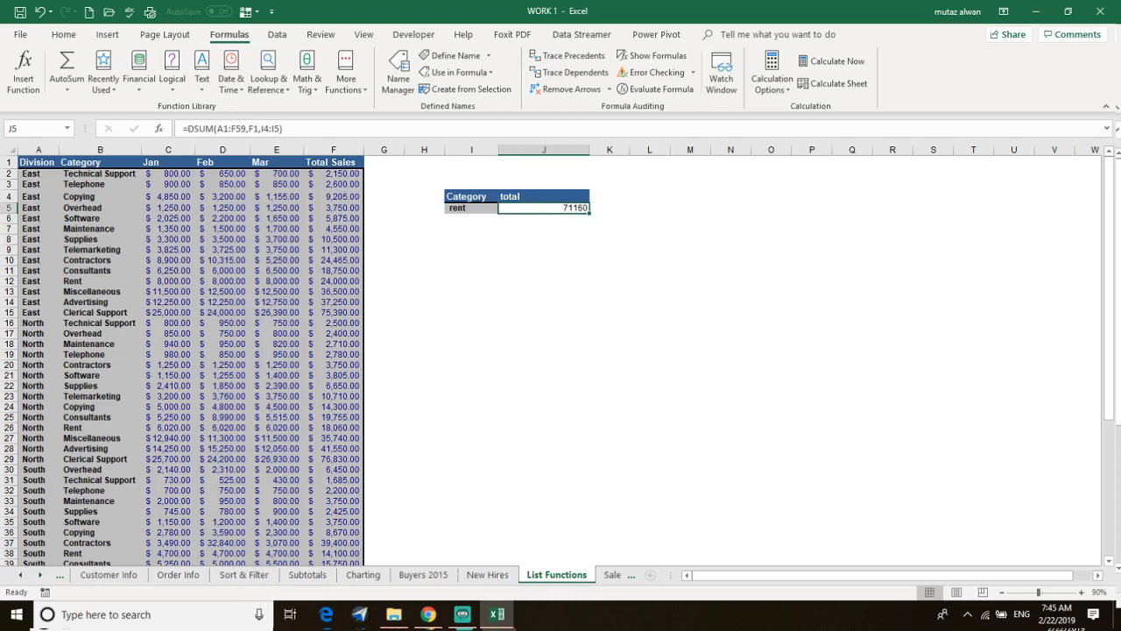
{"action": "scroll", "coordinate": [115, 513], "scroll_direction": "down", "scroll_amount": 2}
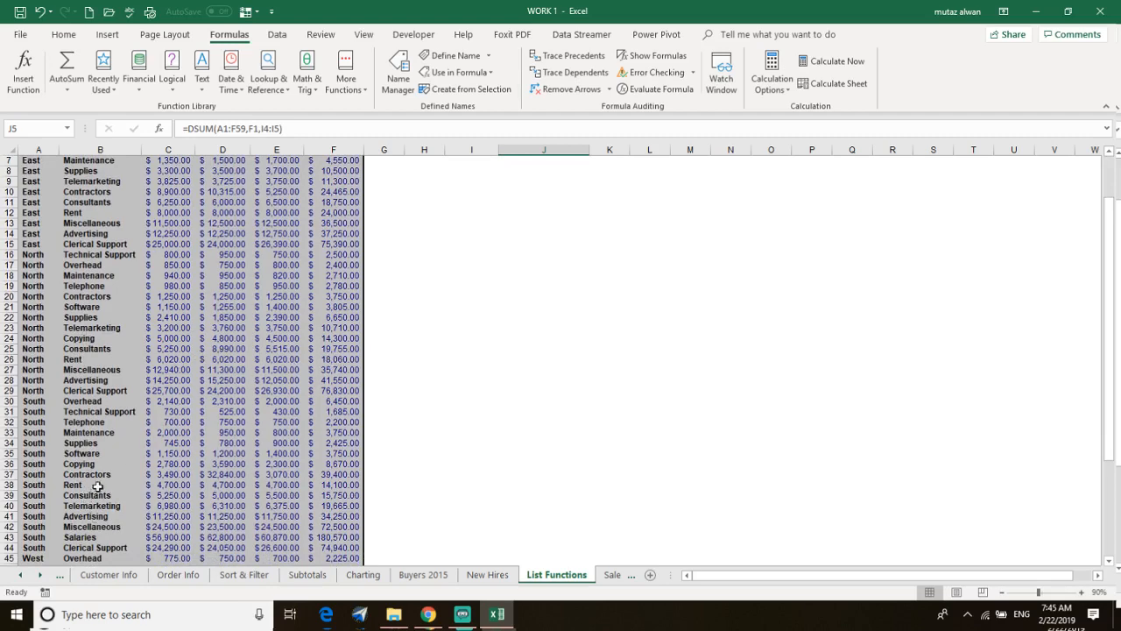
{"action": "scroll", "coordinate": [595, 222], "scroll_direction": "up", "scroll_amount": 2}
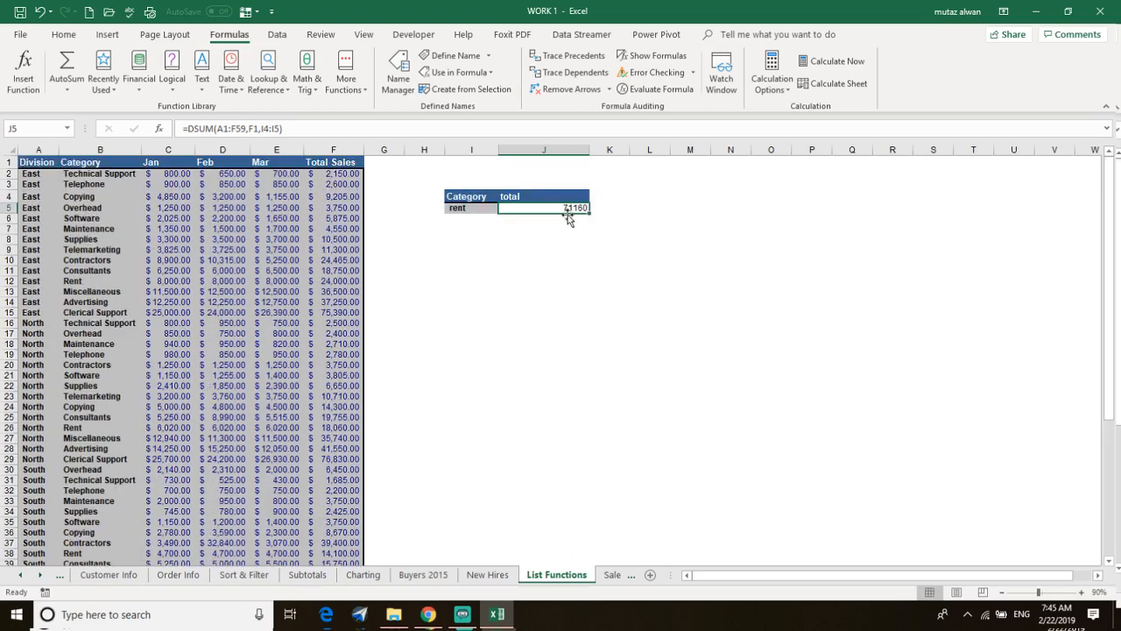
Copy the Category header from I4 and paste it into I12 to start a second criteria table.
{"action": "left_click", "coordinate": [457, 251]}
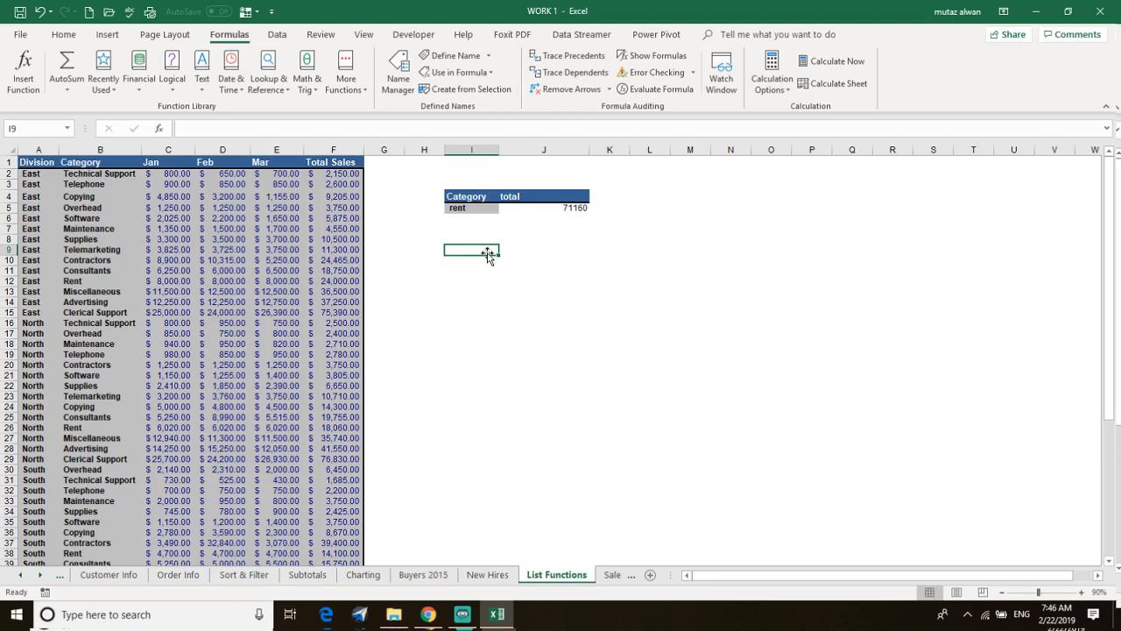
{"action": "right_click", "coordinate": [484, 195]}
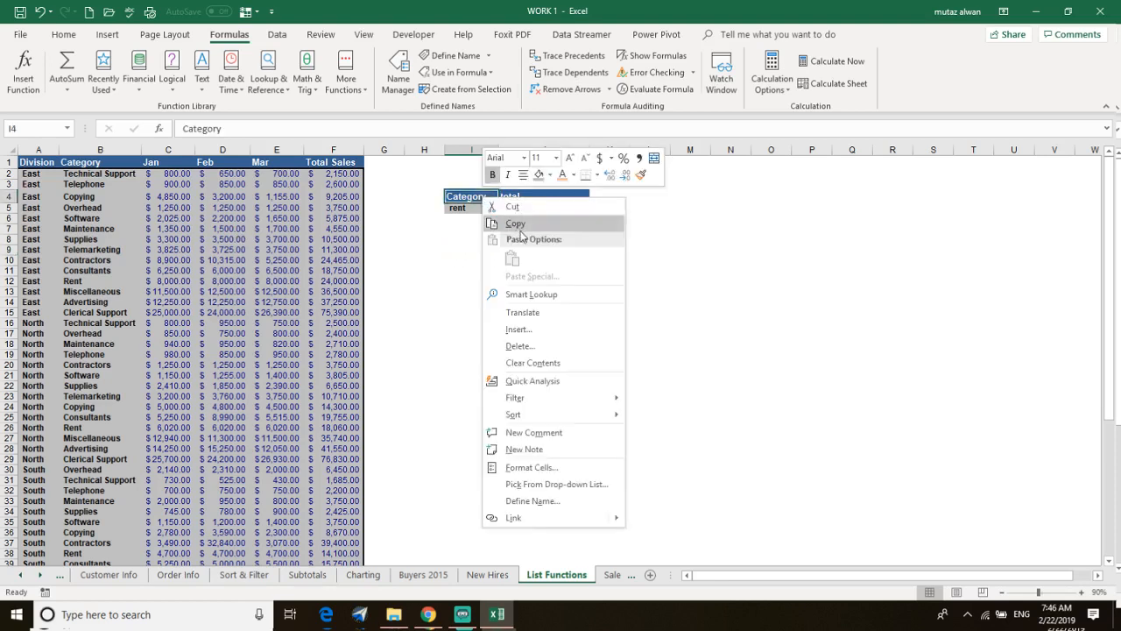
{"action": "left_click", "coordinate": [519, 225]}
{"action": "left_click", "coordinate": [461, 283]}
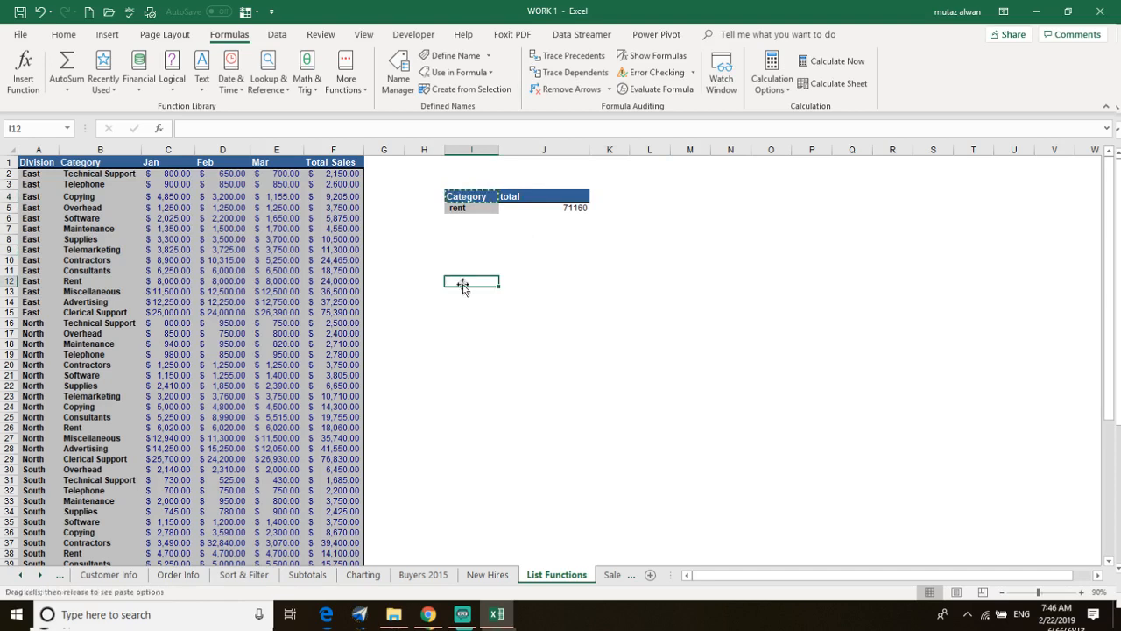
{"action": "right_click", "coordinate": [461, 285]}
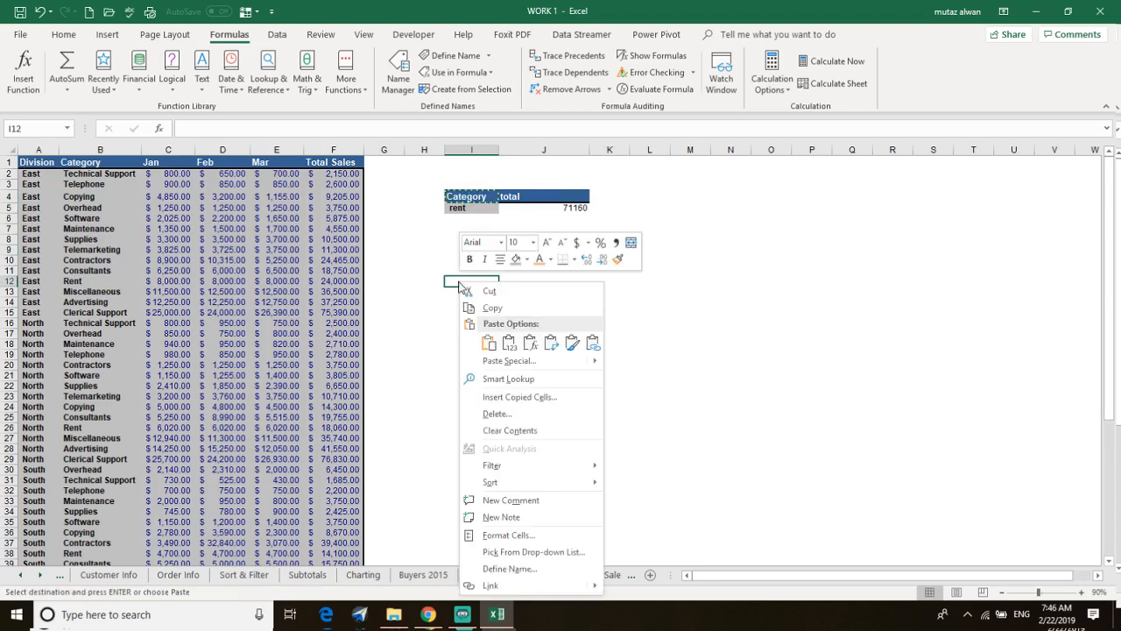
{"action": "left_click", "coordinate": [489, 341]}
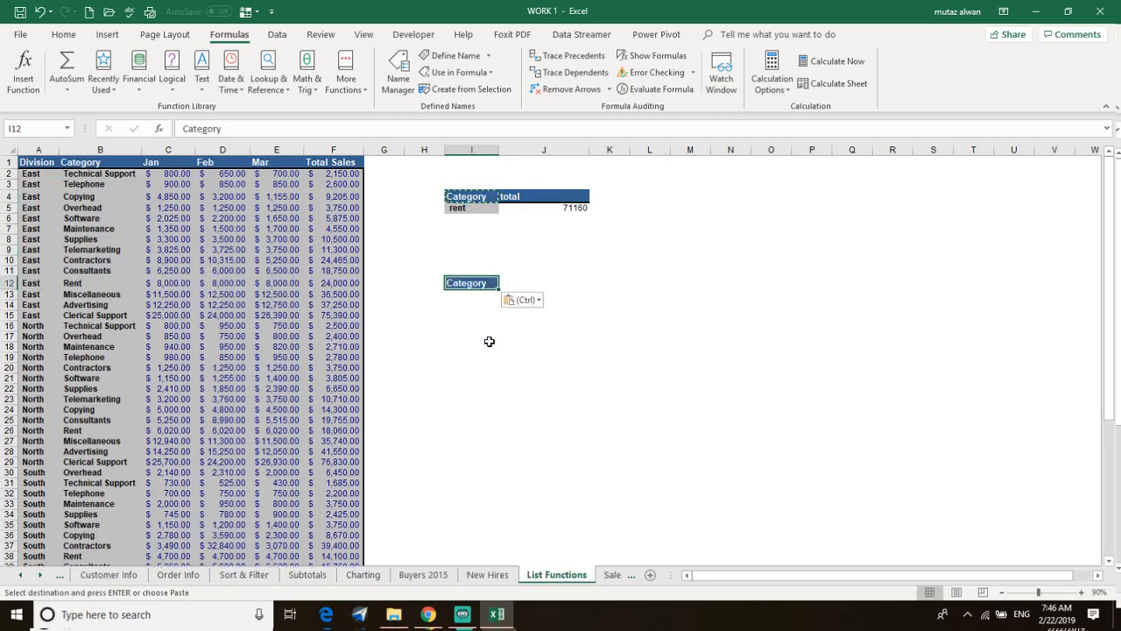
Enter the heading average in J12 and apply the total header's formatting from J4 to it with Format Painter.
{"action": "left_click", "coordinate": [512, 283]}
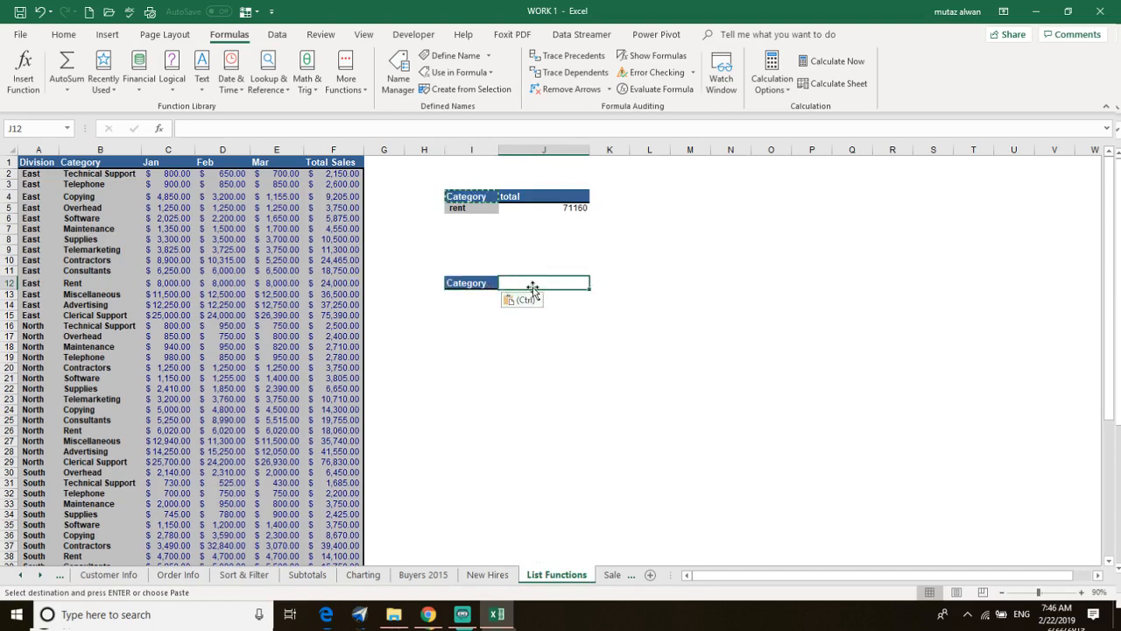
{"action": "type", "text": "average"}
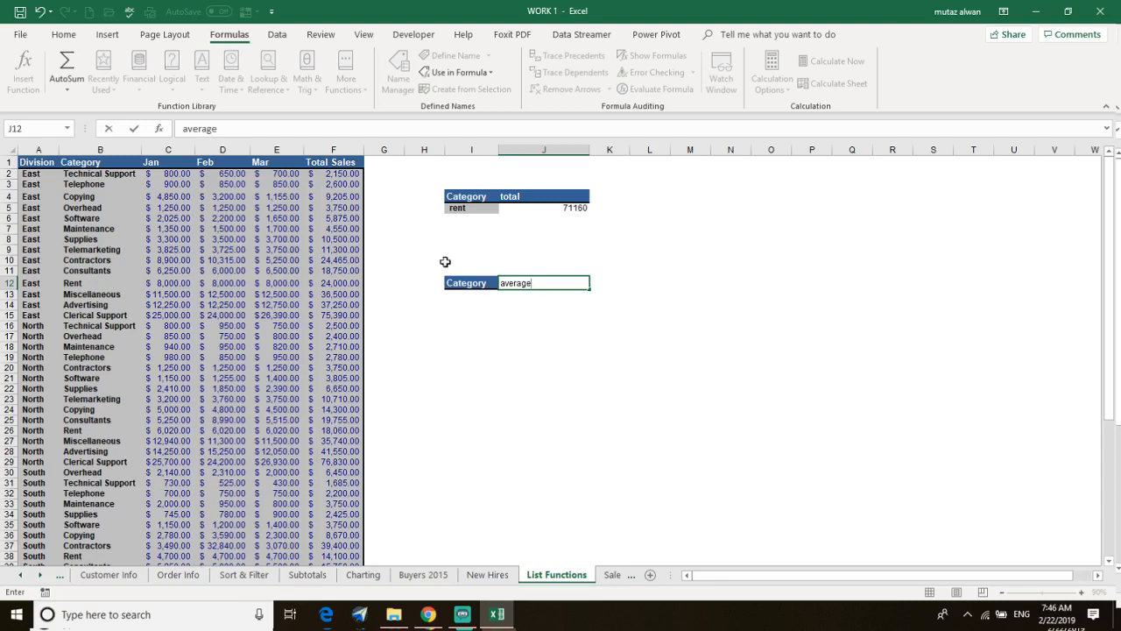
{"action": "left_click", "coordinate": [540, 201]}
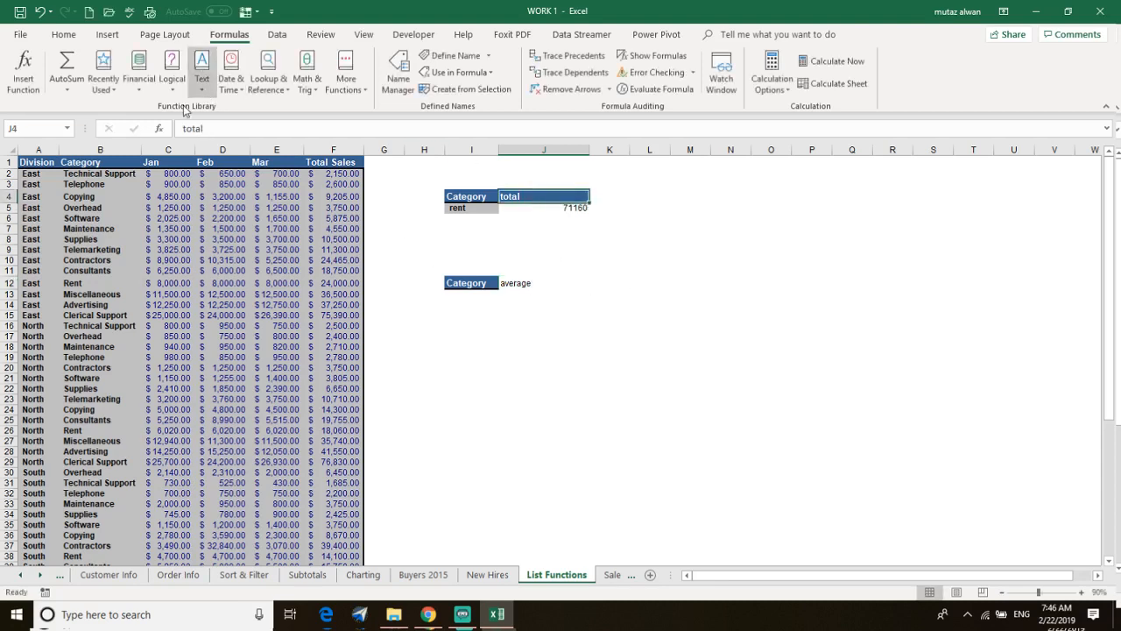
{"action": "left_click", "coordinate": [65, 37]}
{"action": "left_click", "coordinate": [71, 88]}
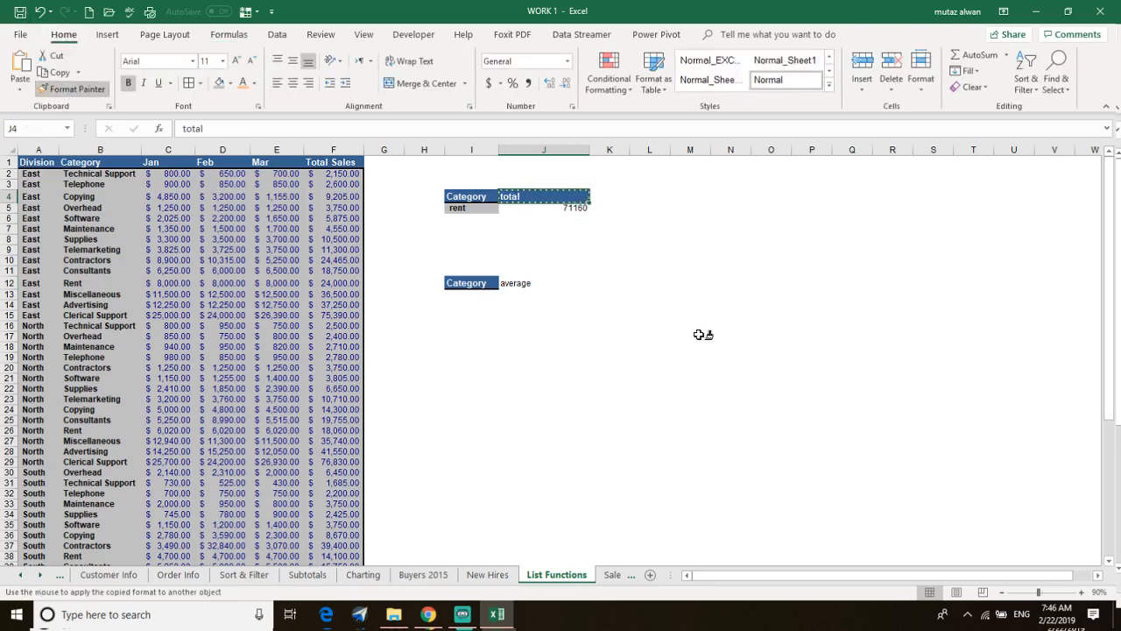
{"action": "left_click", "coordinate": [523, 286]}
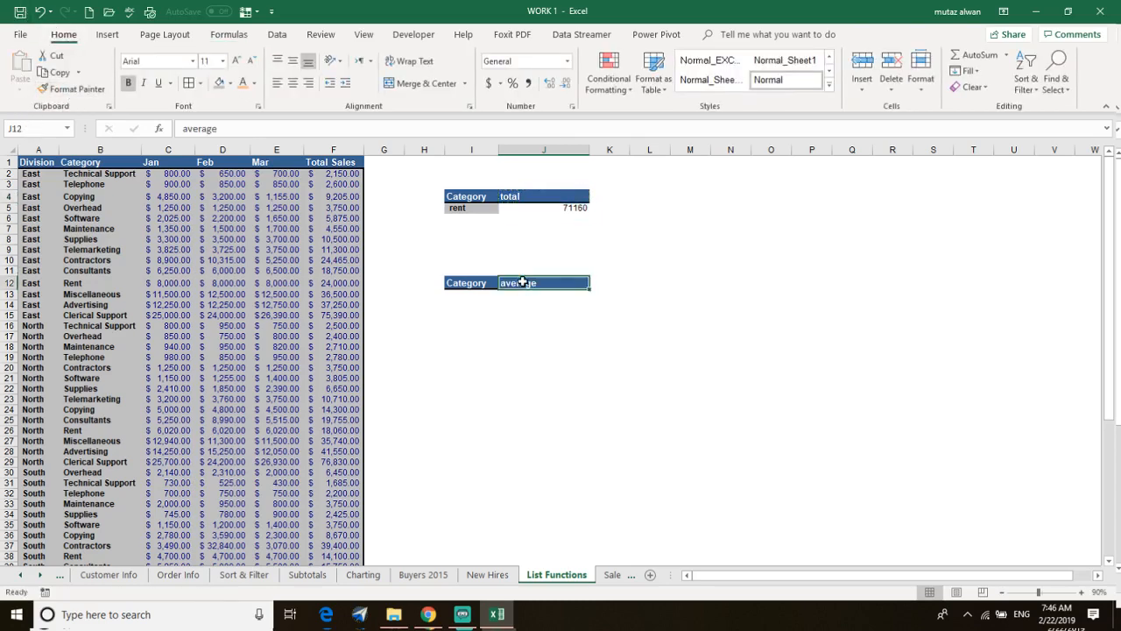
{"action": "left_click", "coordinate": [468, 300]}
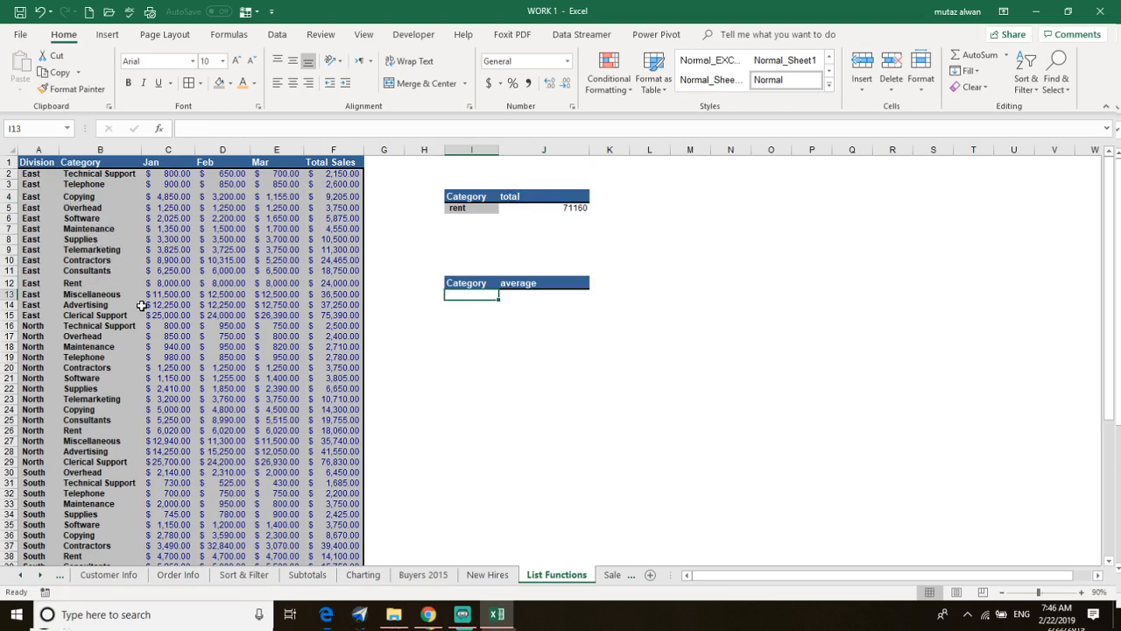
{"action": "mouse_move", "coordinate": [67, 306]}
{"action": "left_mouse_down"}
{"action": "mouse_move", "coordinate": [55, 306]}
{"action": "mouse_move", "coordinate": [70, 306]}
{"action": "left_mouse_up"}
{"action": "right_click", "coordinate": [72, 305]}
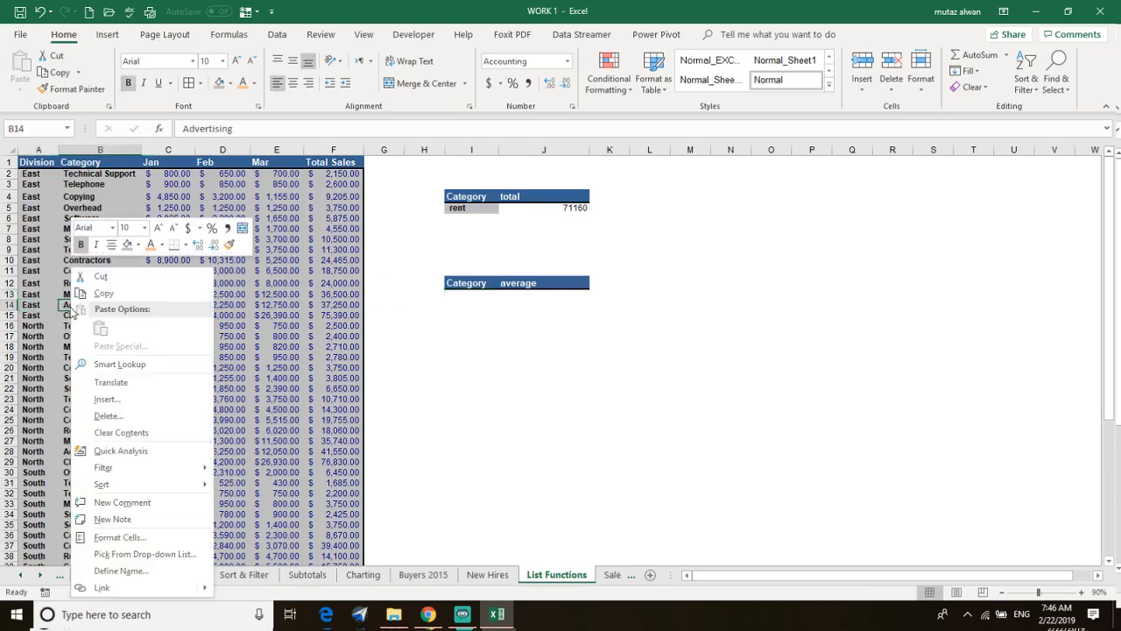
{"action": "left_click", "coordinate": [105, 292]}
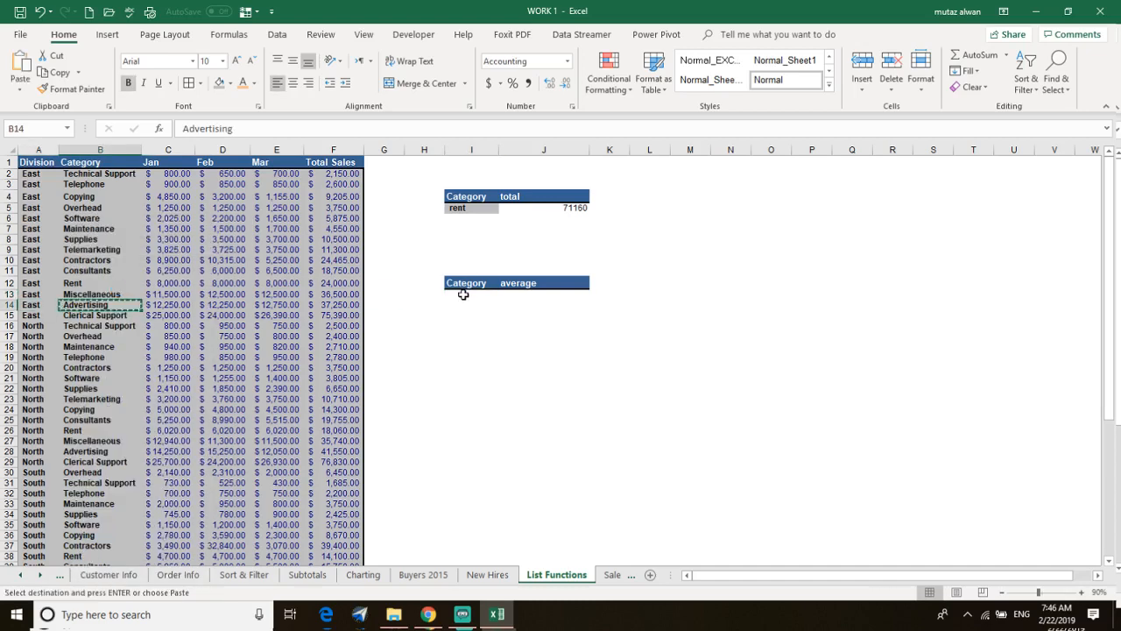
{"action": "right_click", "coordinate": [463, 293]}
{"action": "left_click", "coordinate": [477, 310]}
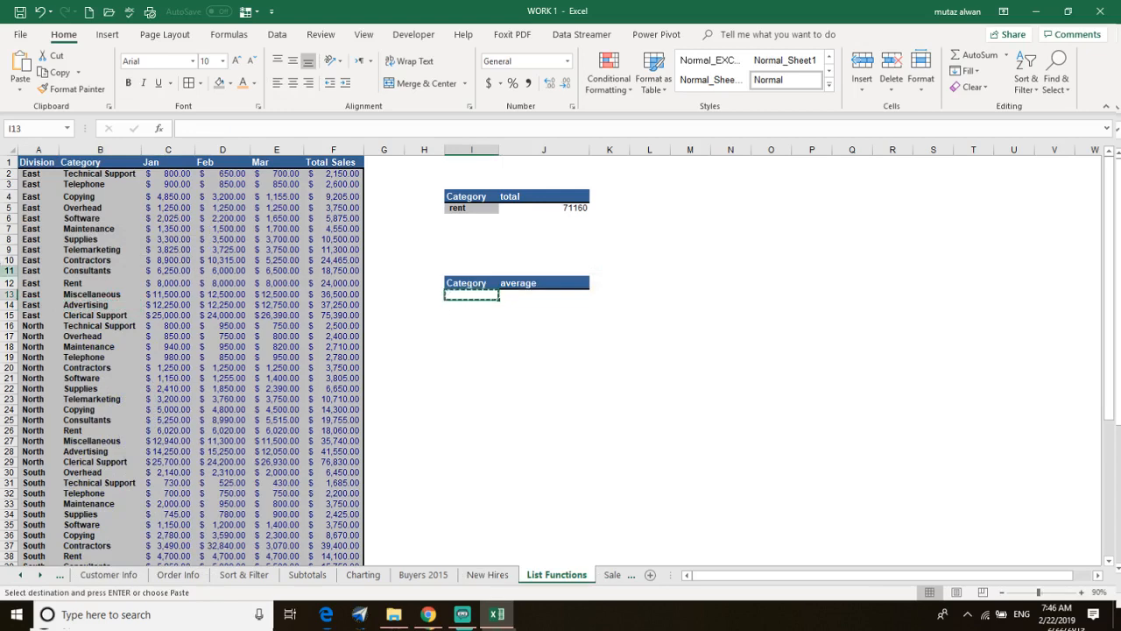
Copy the Advertising entry from B14 and paste it into I13 under the second table's Category heading.
{"action": "right_click", "coordinate": [91, 304]}
{"action": "left_click", "coordinate": [105, 292]}
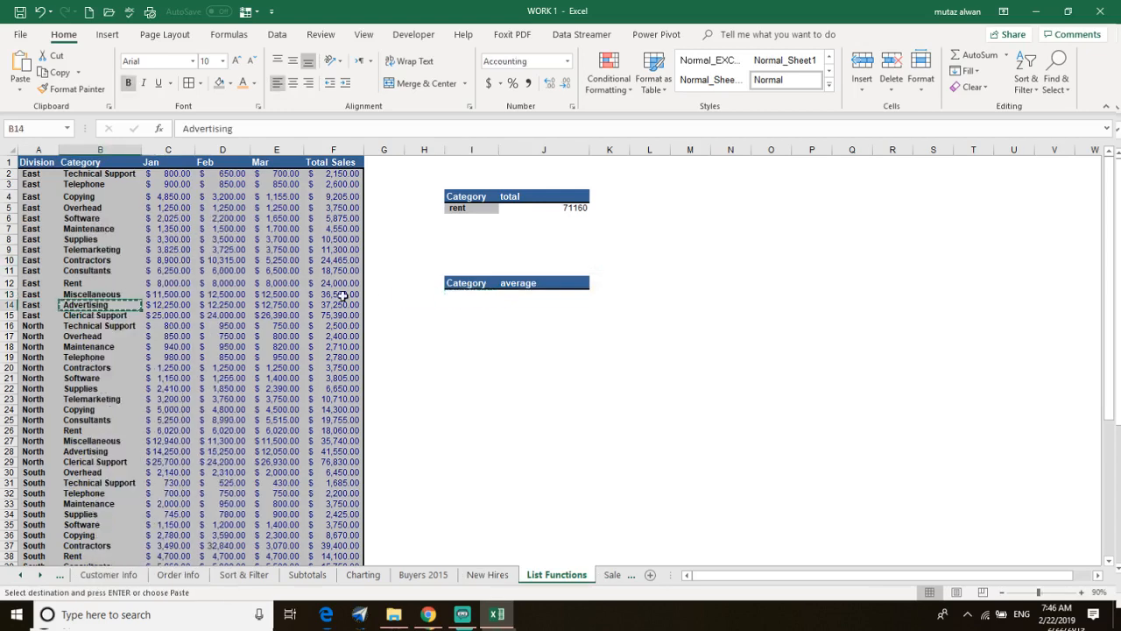
{"action": "right_click", "coordinate": [452, 294]}
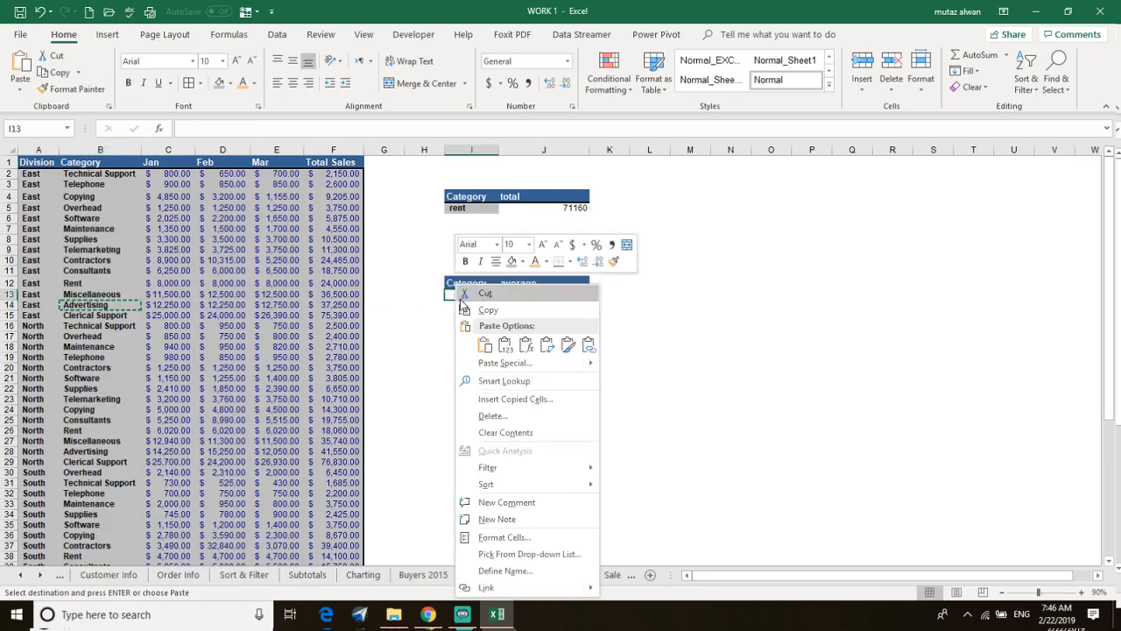
{"action": "left_click", "coordinate": [480, 350]}
{"action": "left_click", "coordinate": [462, 344]}
{"action": "left_click", "coordinate": [532, 296]}
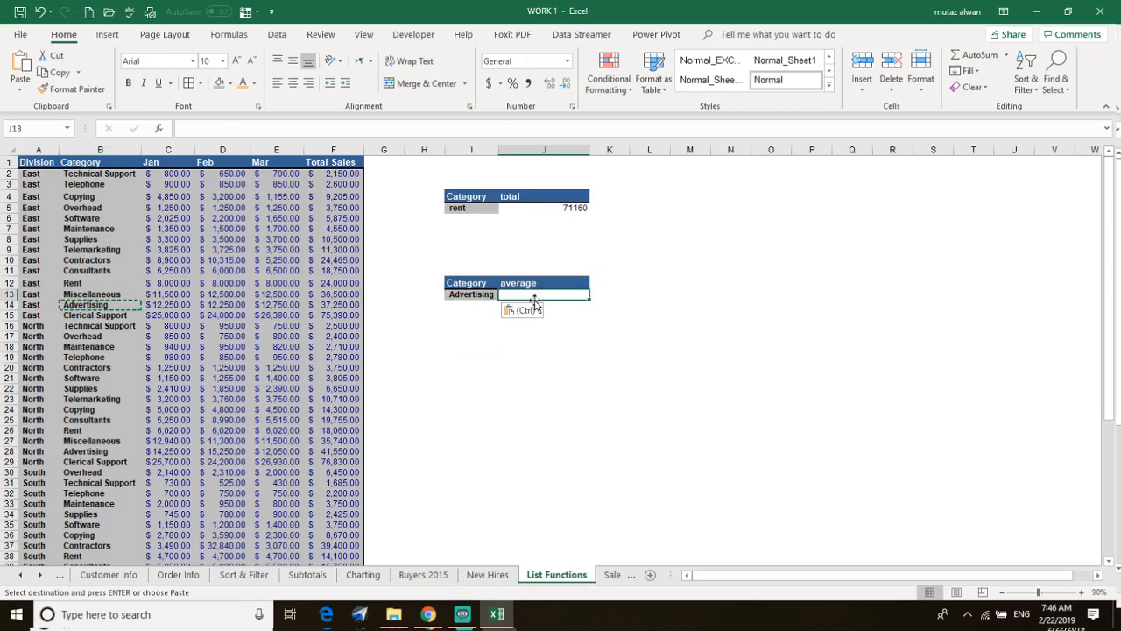
Search the function library for daverage and insert the DAVERAGE function in J13 under the average heading.
{"action": "double_click", "coordinate": [535, 296]}
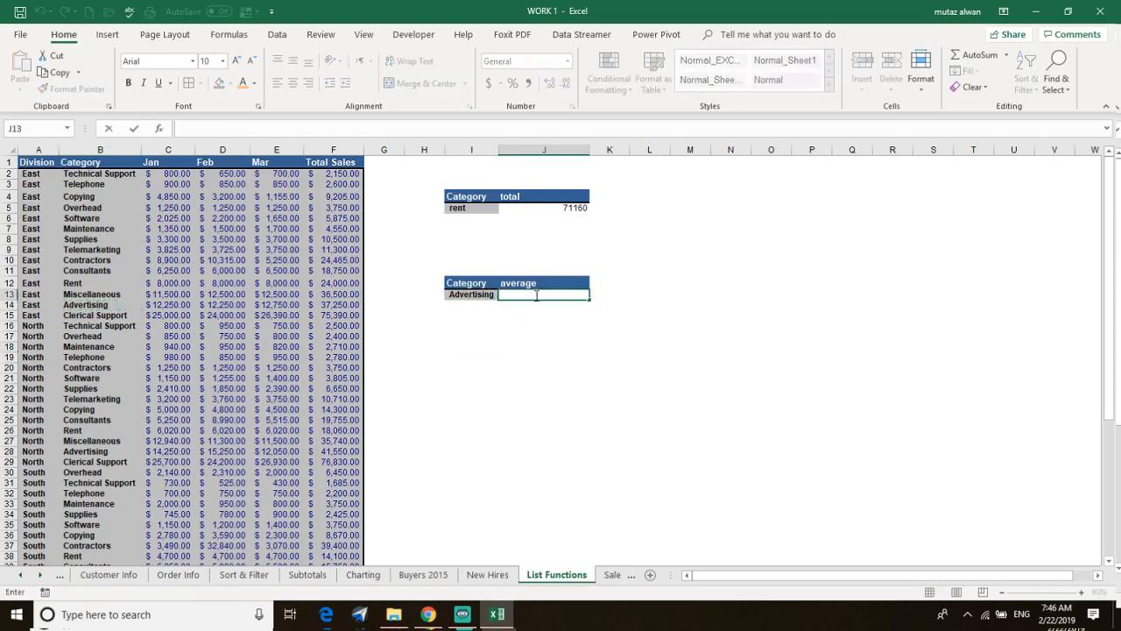
{"action": "left_click", "coordinate": [229, 35]}
{"action": "left_click", "coordinate": [31, 79]}
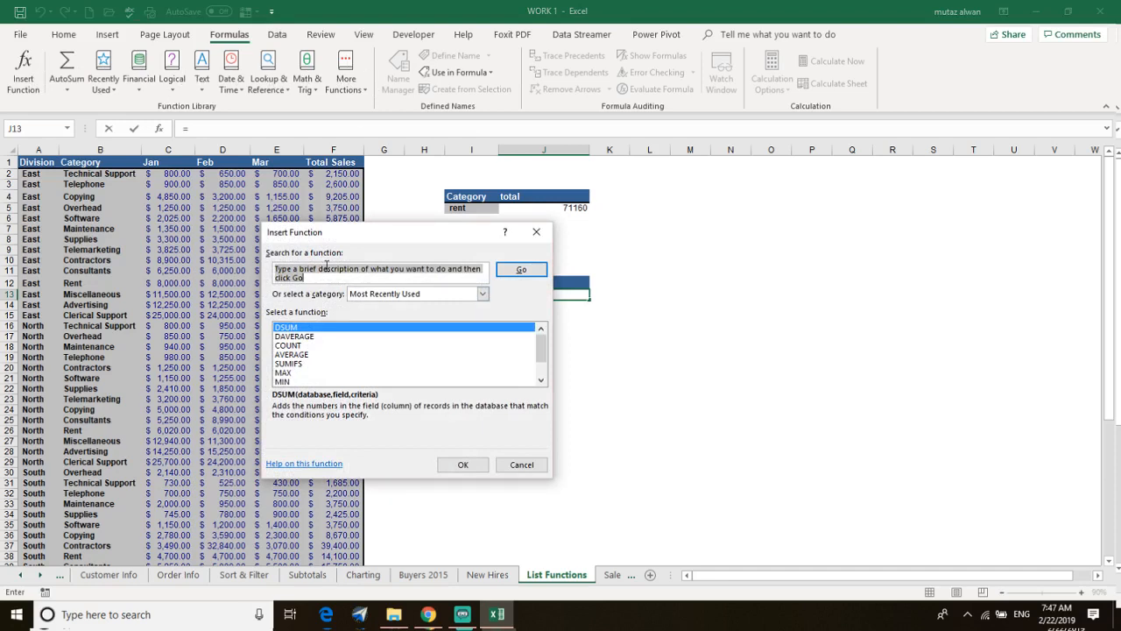
{"action": "type", "text": "daverage"}
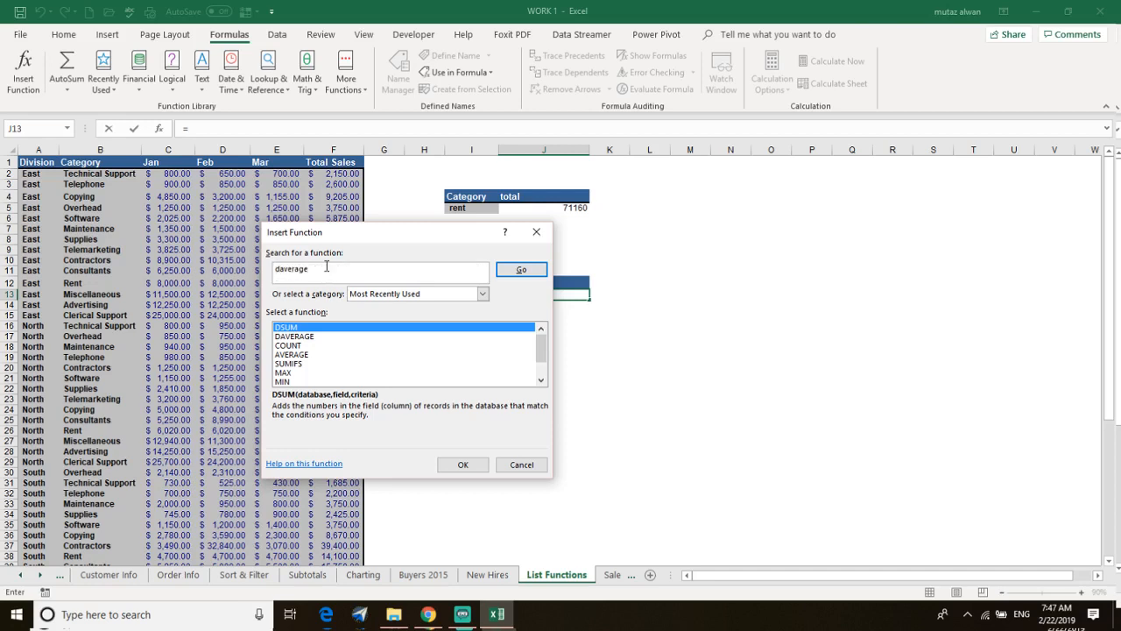
{"action": "key", "text": "Return"}
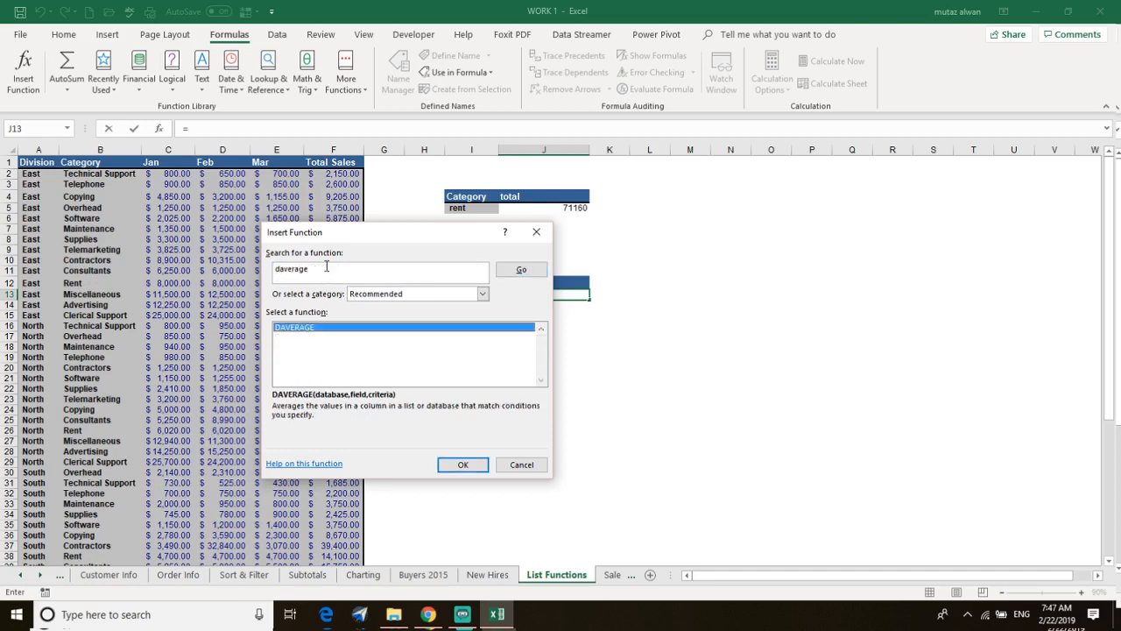
{"action": "double_click", "coordinate": [298, 327]}
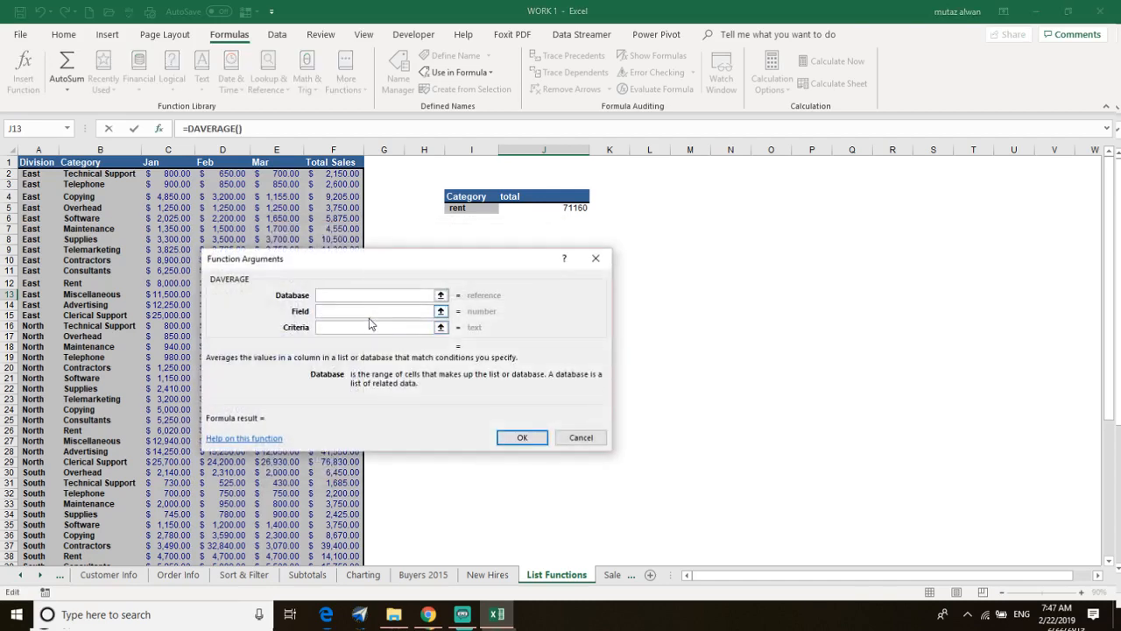
Set the DAVERAGE database argument to the whole sales list, A1:F59, including its header row.
{"action": "left_click", "coordinate": [35, 164]}
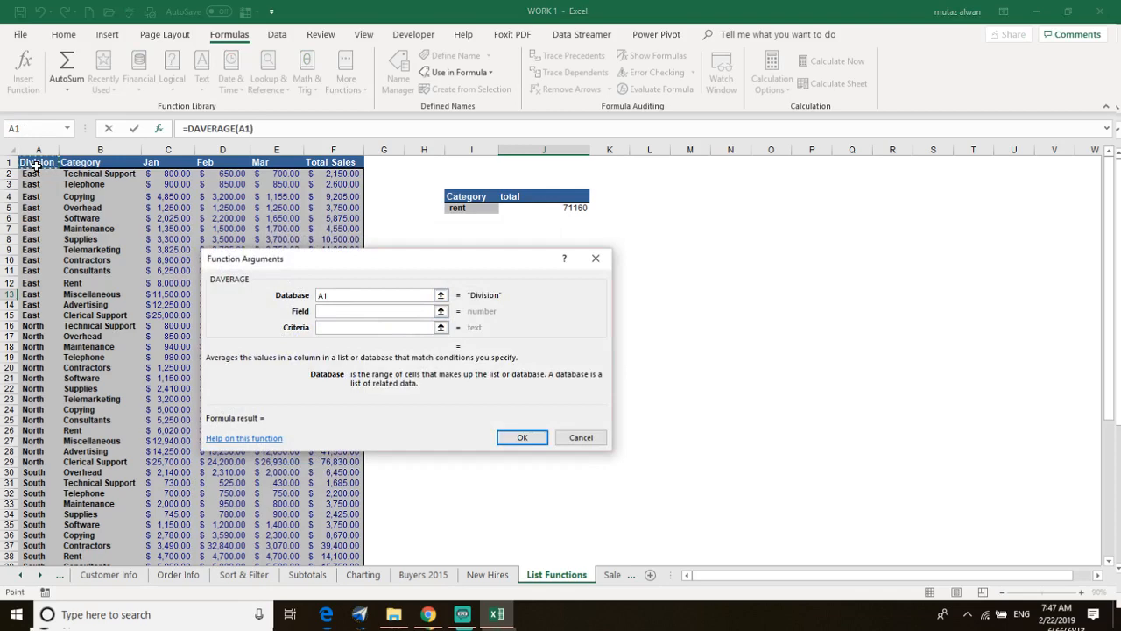
{"action": "key", "text": "ctrl+shift+Down"}
{"action": "key", "text": "ctrl+shift+Right"}
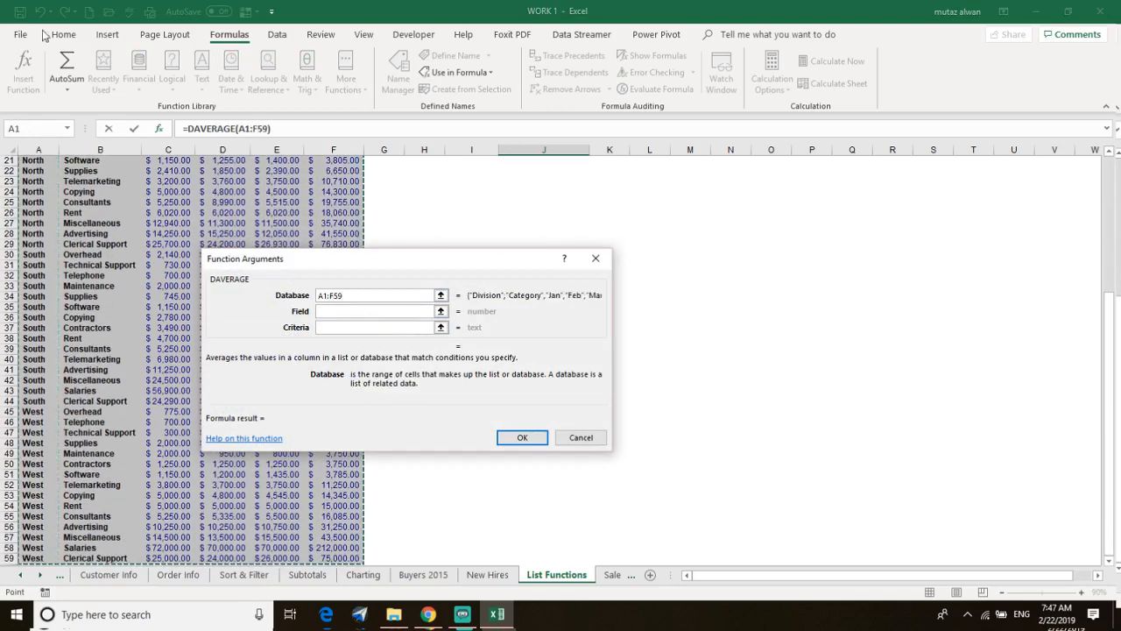
{"action": "scroll", "coordinate": [368, 245], "scroll_direction": "up", "scroll_amount": 7}
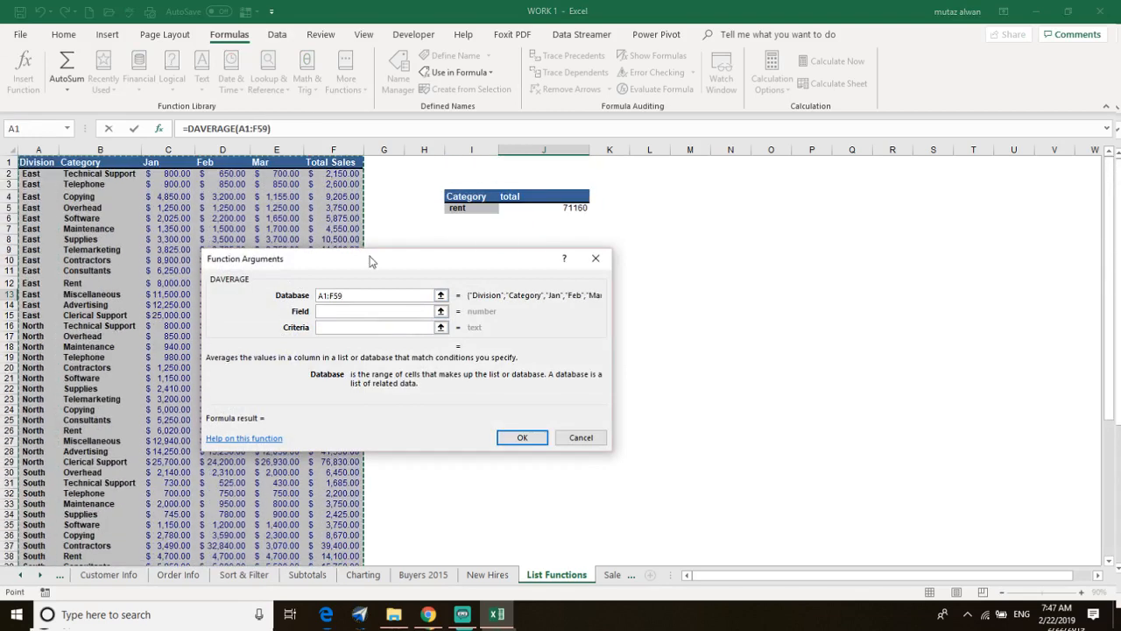
Set the DAVERAGE field to the Total Sales header F1 and its criteria to I4:I5, and complete the formula.
{"action": "left_click", "coordinate": [337, 312]}
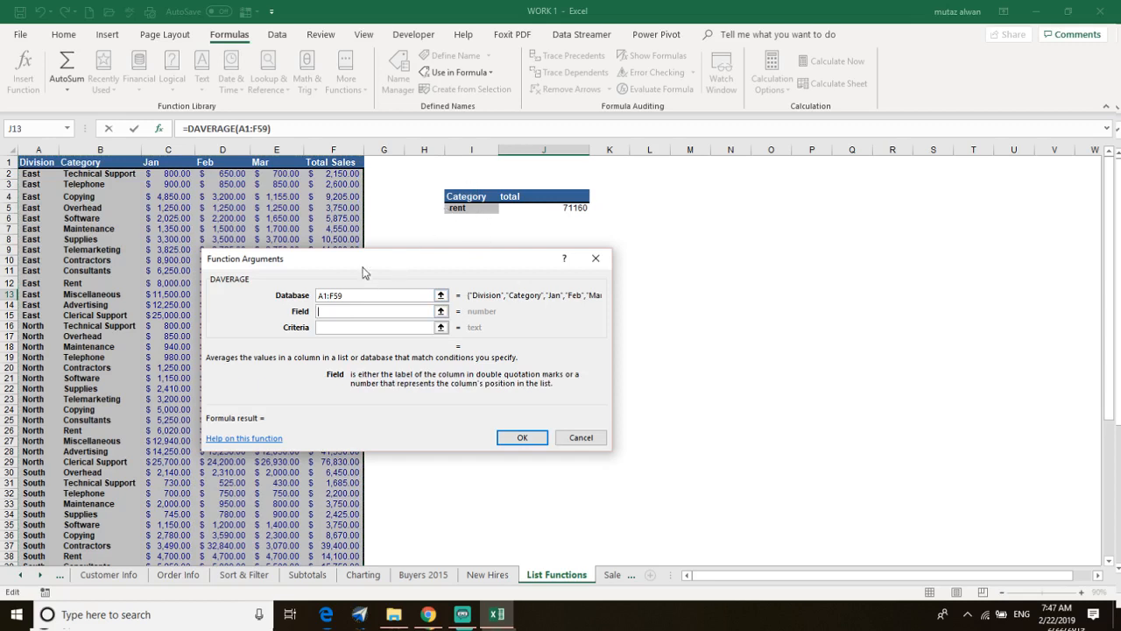
{"action": "left_click", "coordinate": [336, 162]}
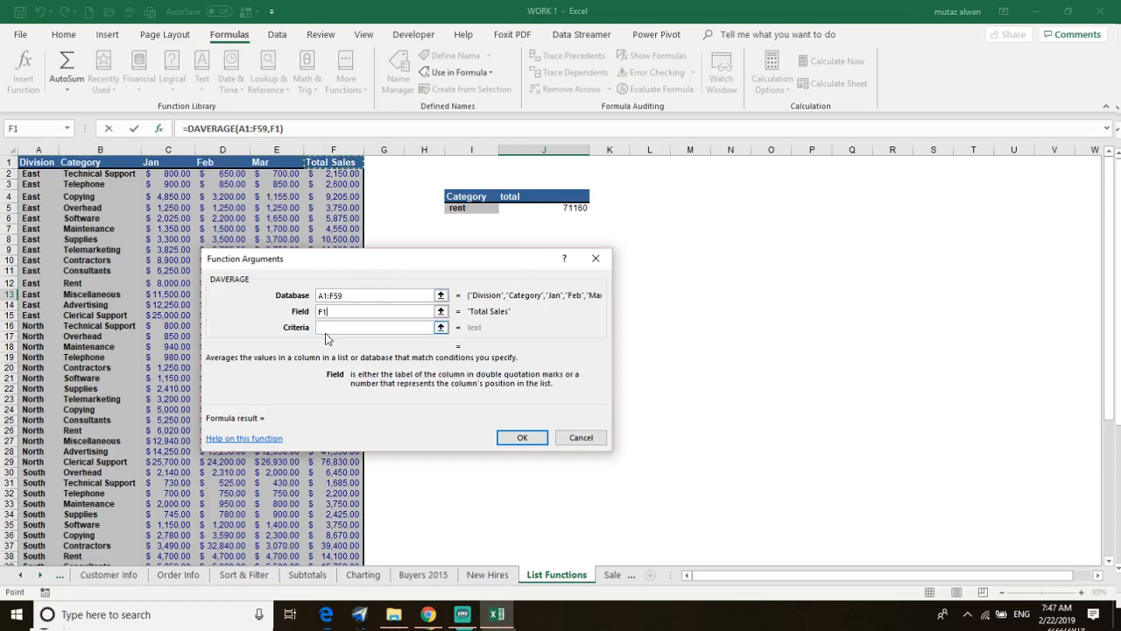
{"action": "key", "text": "Tab"}
{"action": "left_click_drag", "start_coordinate": [449, 192], "coordinate": [464, 210]}
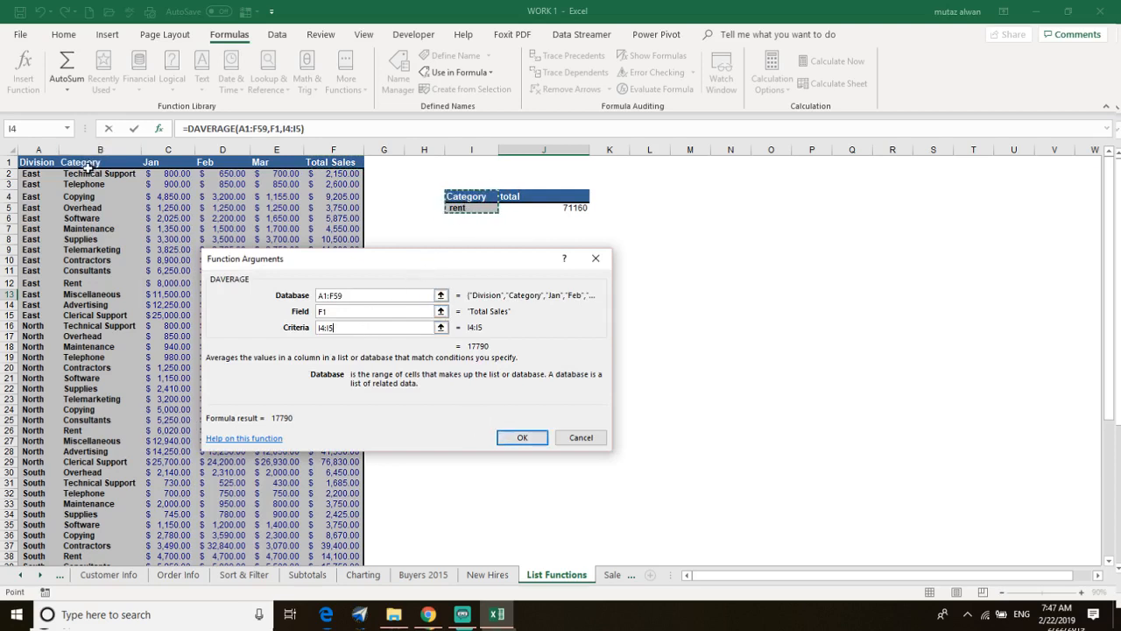
{"action": "left_click", "coordinate": [522, 437]}
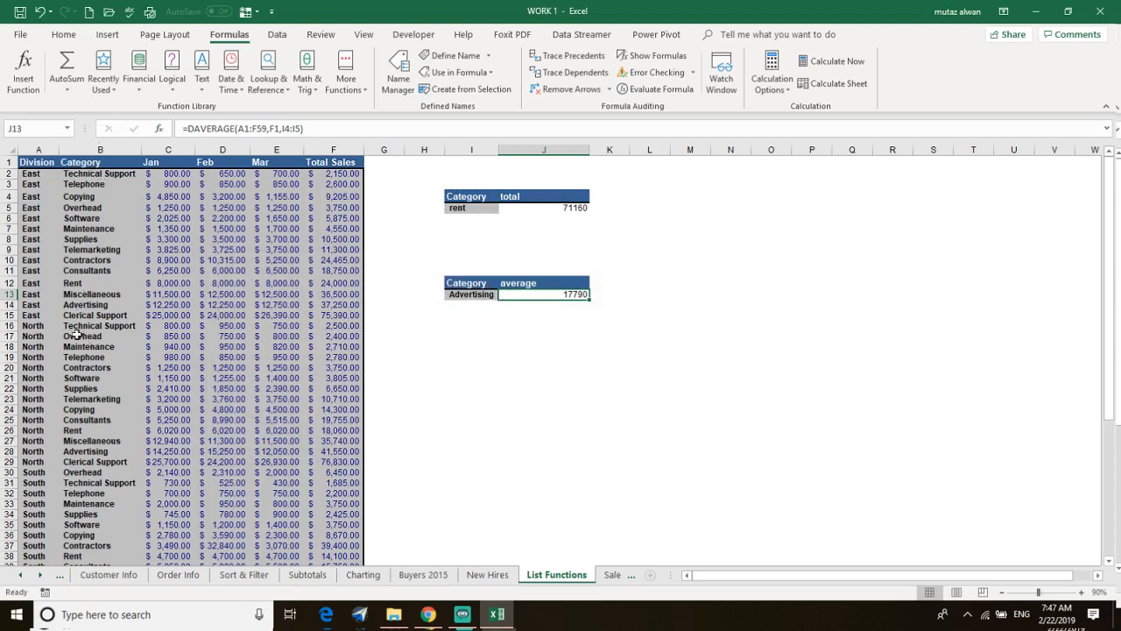
Replace the category criterion in I13 with rent and check whether the DAVERAGE result in J13 responds.
{"action": "left_click", "coordinate": [480, 295]}
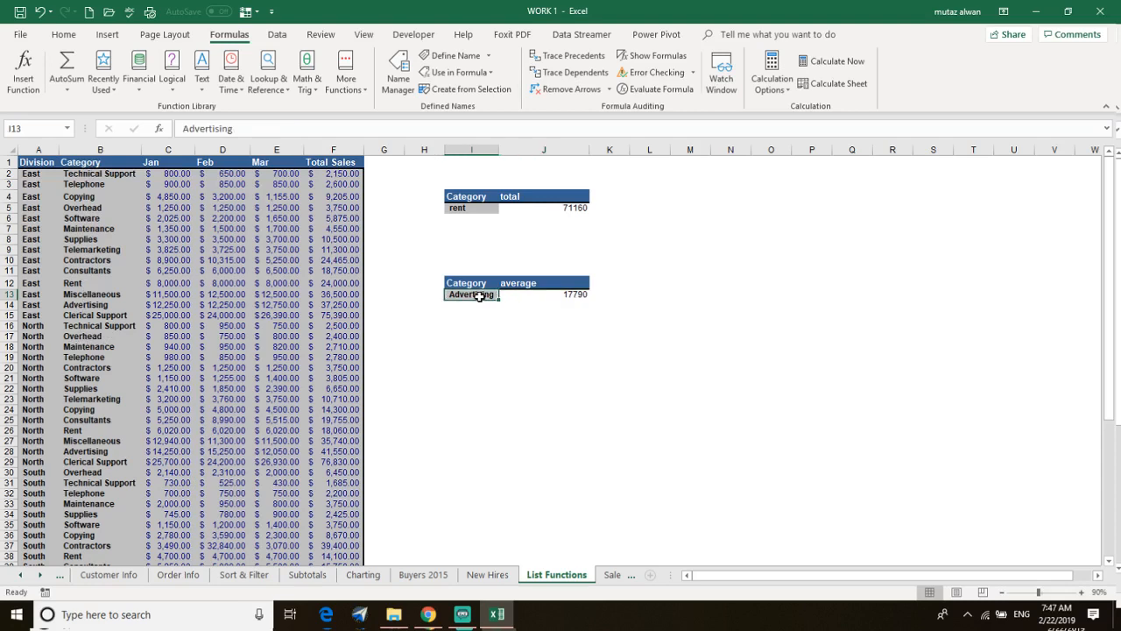
{"action": "type", "text": "rent"}
{"action": "key", "text": "Return"}
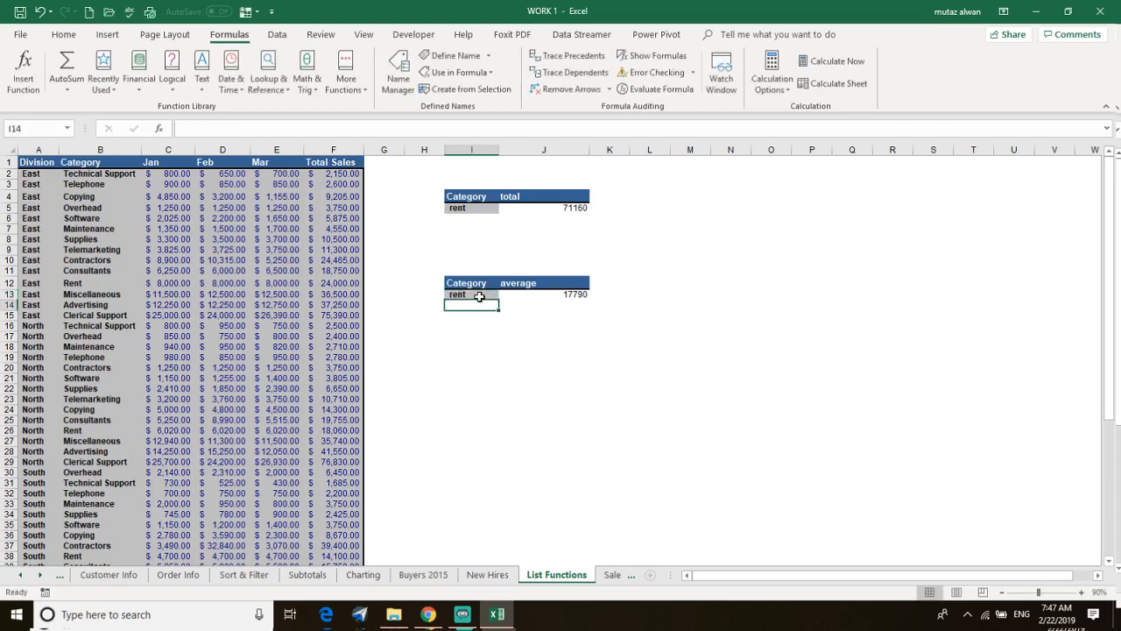
{"action": "left_click", "coordinate": [479, 295]}
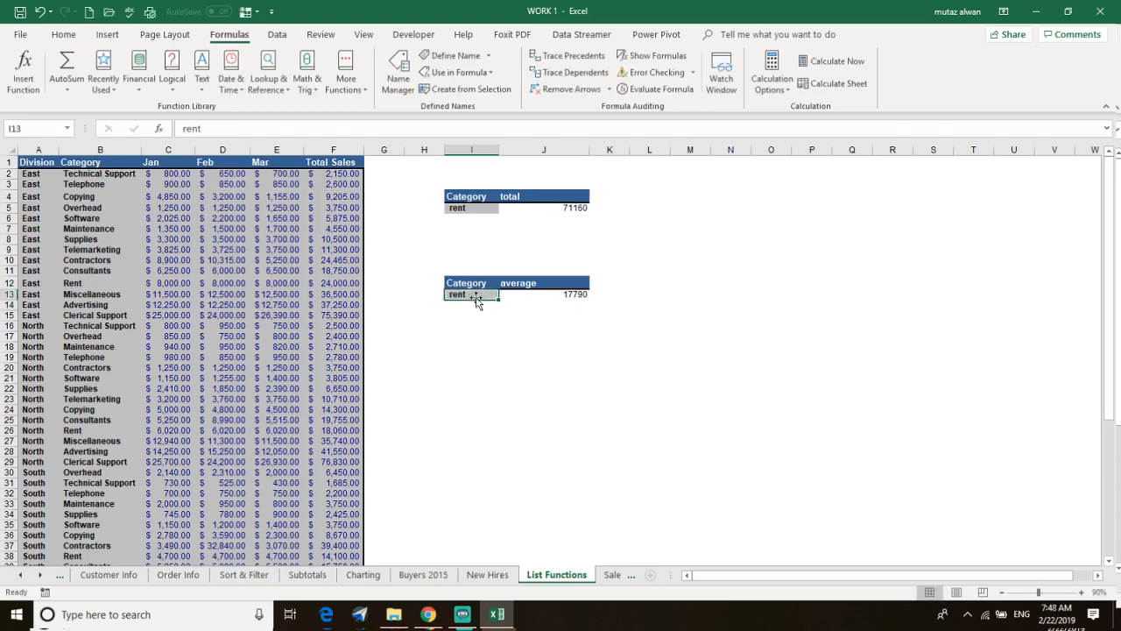
{"action": "double_click", "coordinate": [470, 294]}
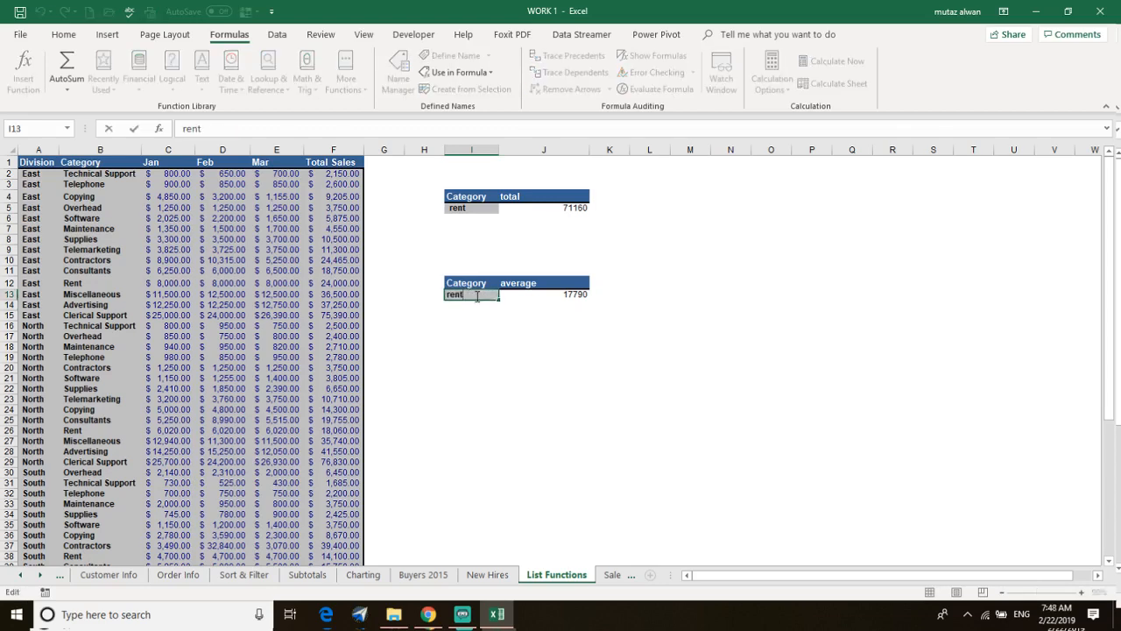
{"action": "key", "text": "Return"}
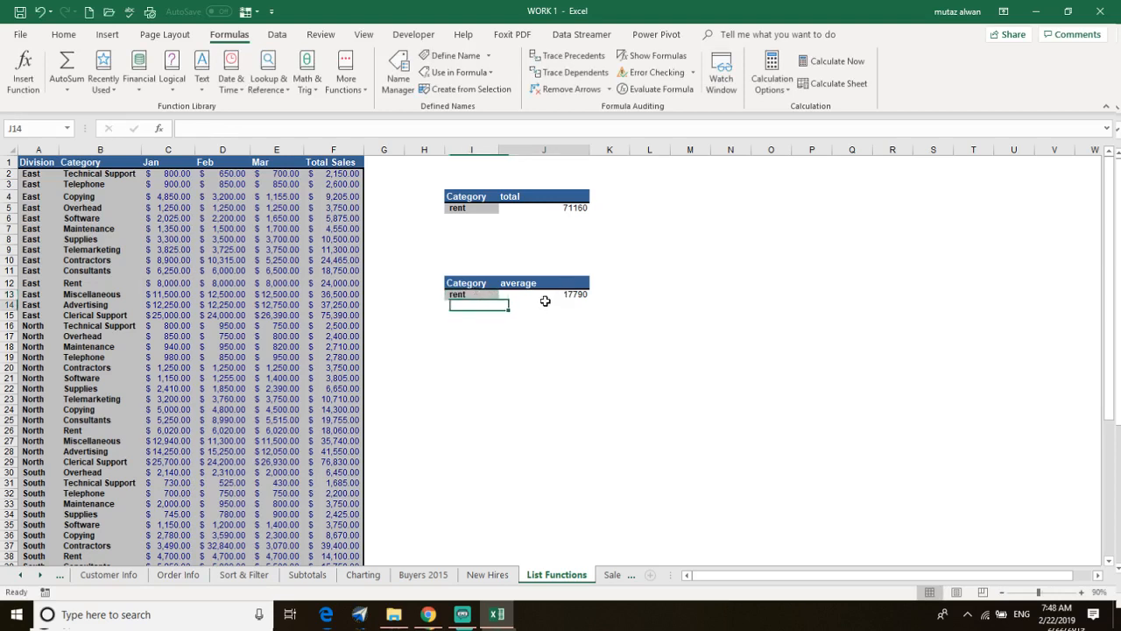
{"action": "left_click", "coordinate": [560, 296]}
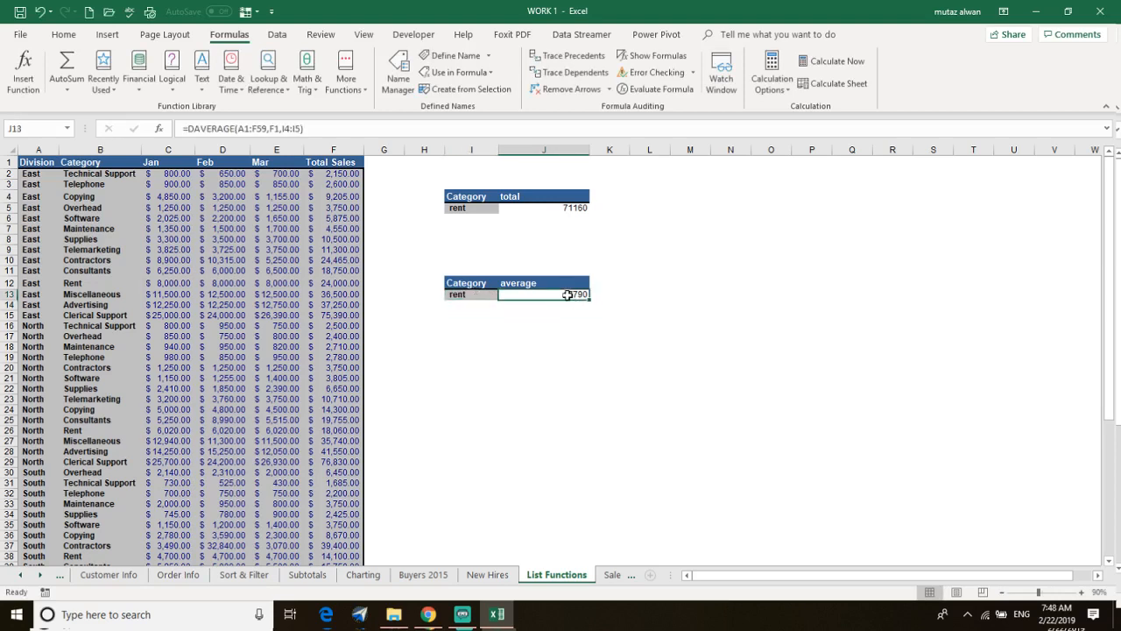
Replace the category criterion in I5 of the total table with advertising.
{"action": "left_click", "coordinate": [471, 207]}
{"action": "key", "text": "BackSpace"}
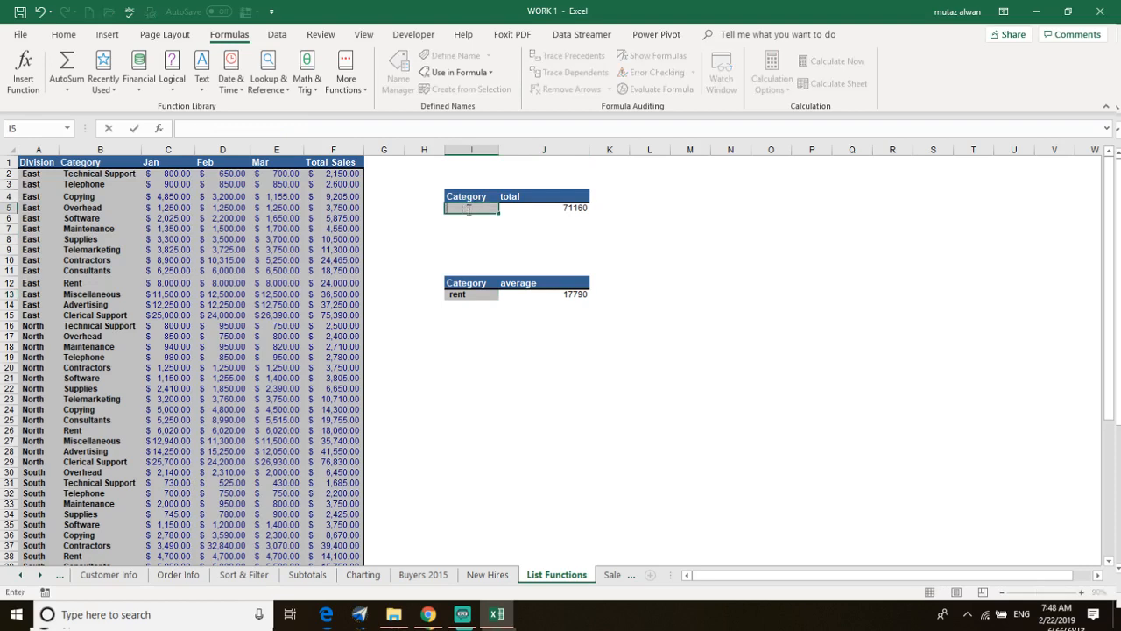
{"action": "type", "text": "adver"}
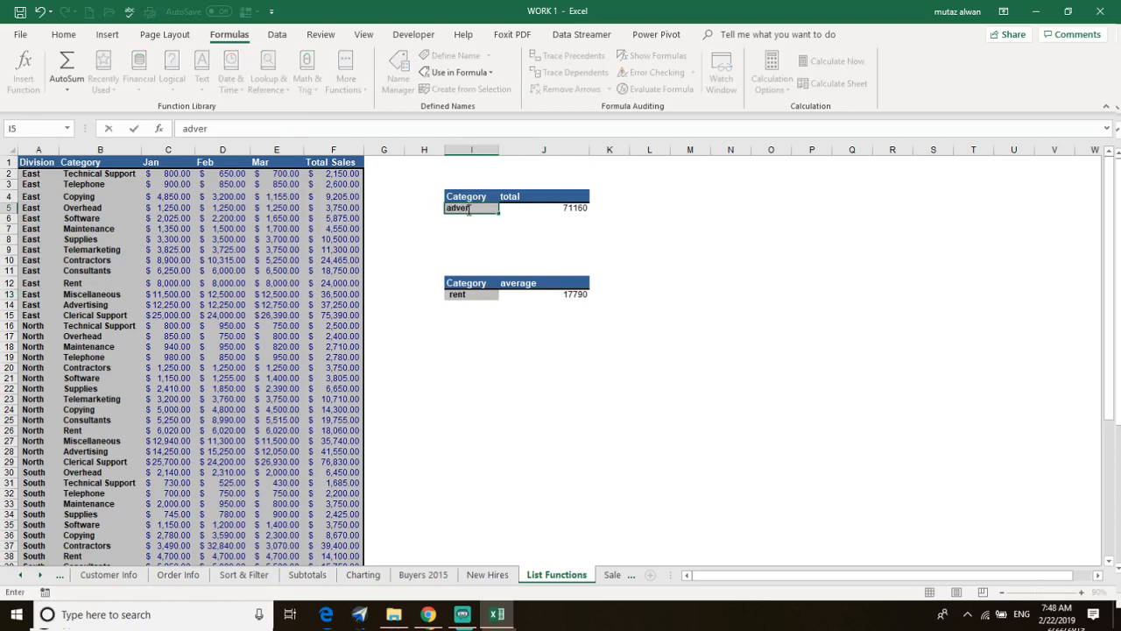
{"action": "type", "text": "tising"}
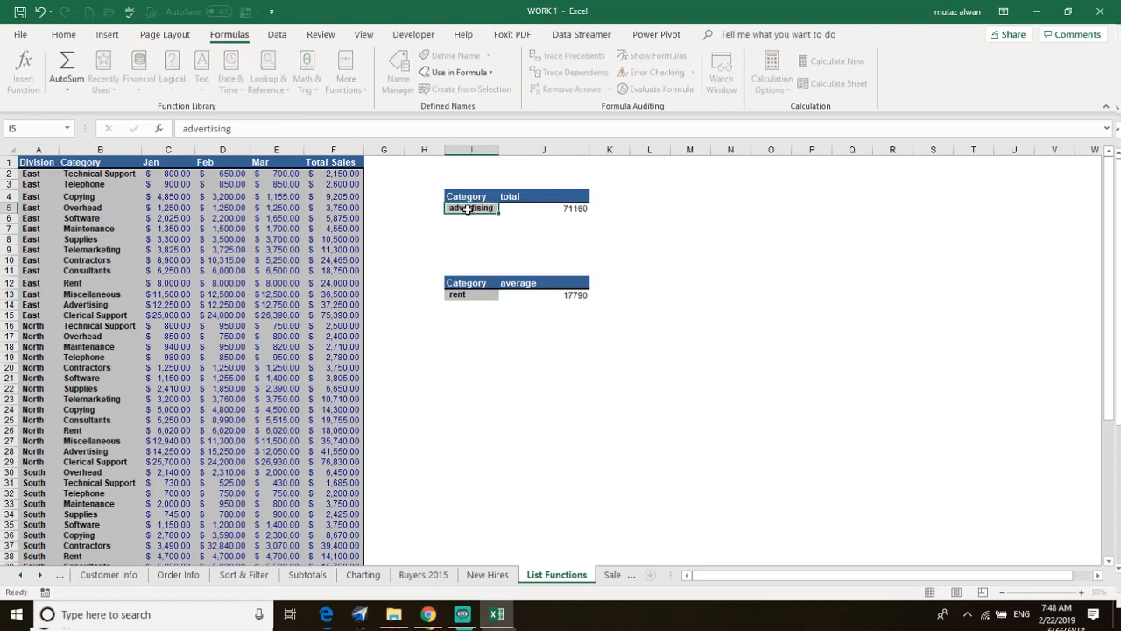
{"action": "key", "text": "Return"}
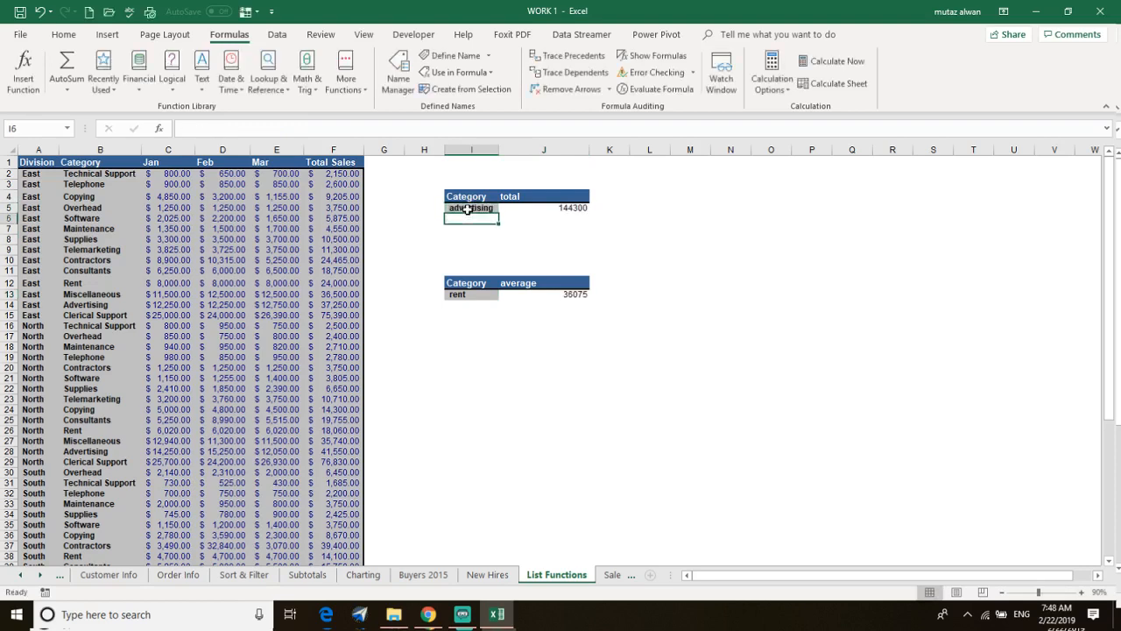
Replace the category criterion in I13 of the average table with supplies.
{"action": "left_click", "coordinate": [486, 282]}
{"action": "left_click", "coordinate": [471, 295]}
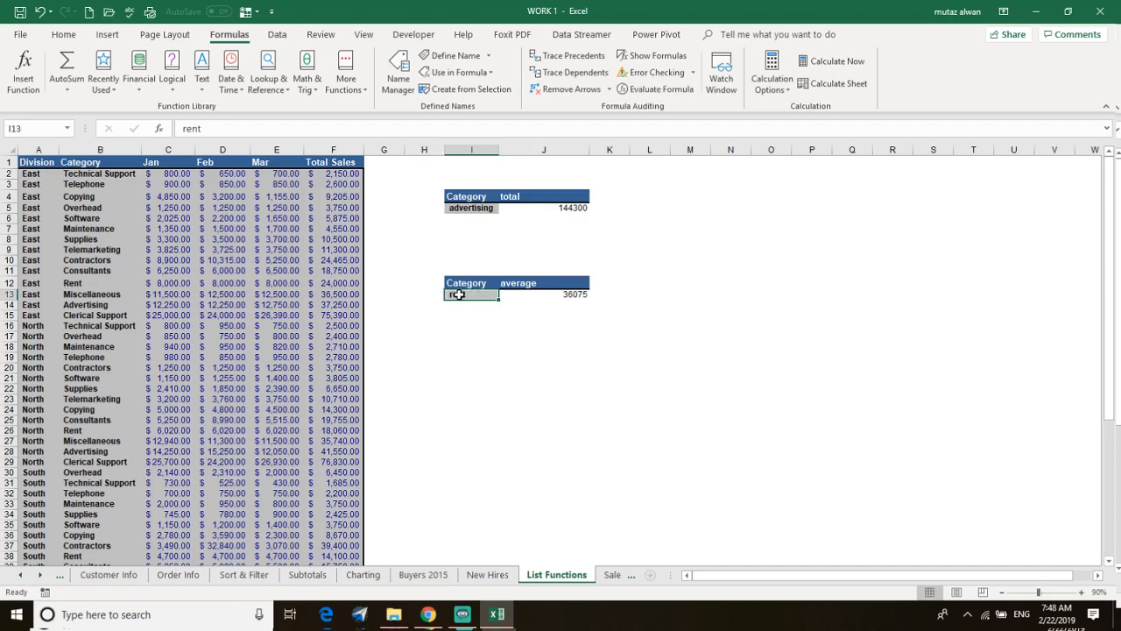
{"action": "type", "text": "supplie"}
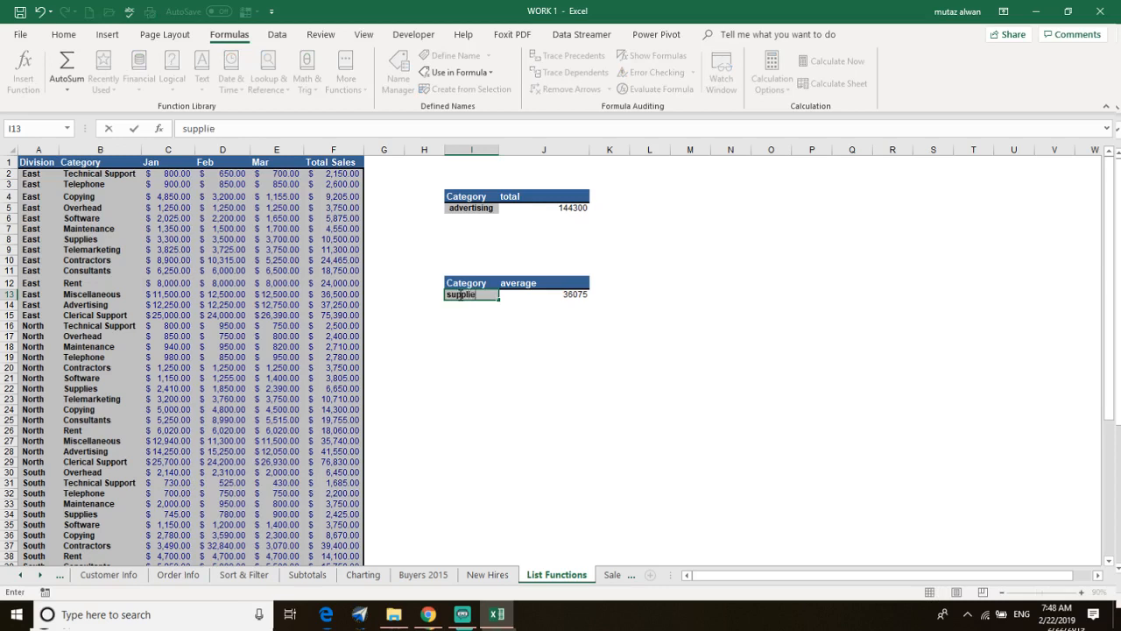
{"action": "type", "text": "s"}
{"action": "key", "text": "Return"}
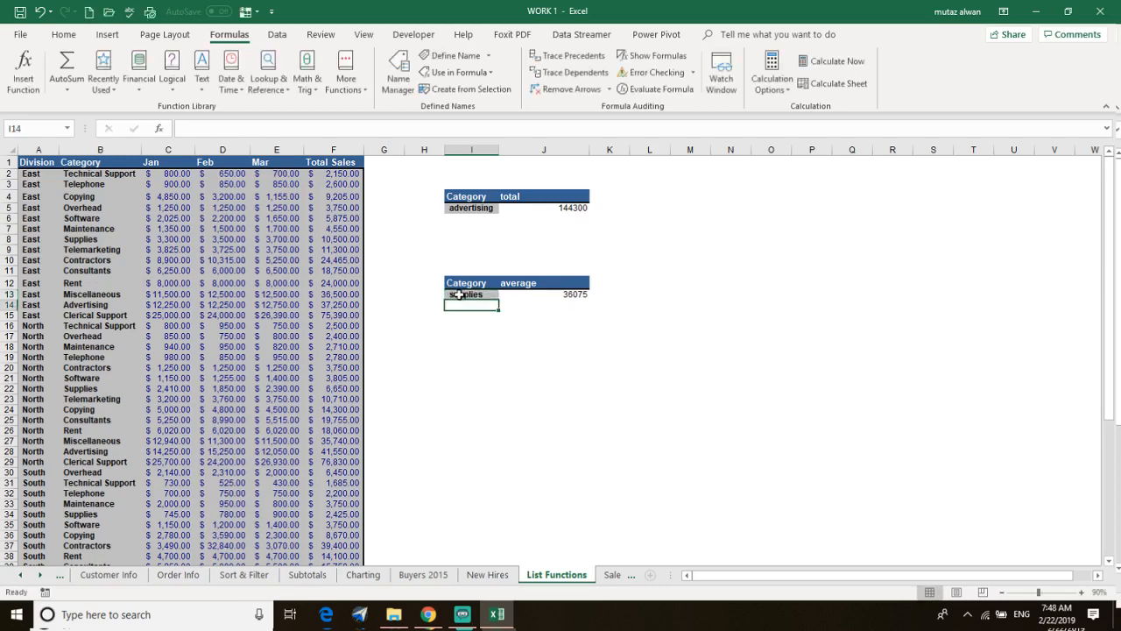
Examine the two criteria tables, comparing the DSUM formula in J5 with the category entry and headings of the average table.
{"action": "left_click", "coordinate": [530, 284]}
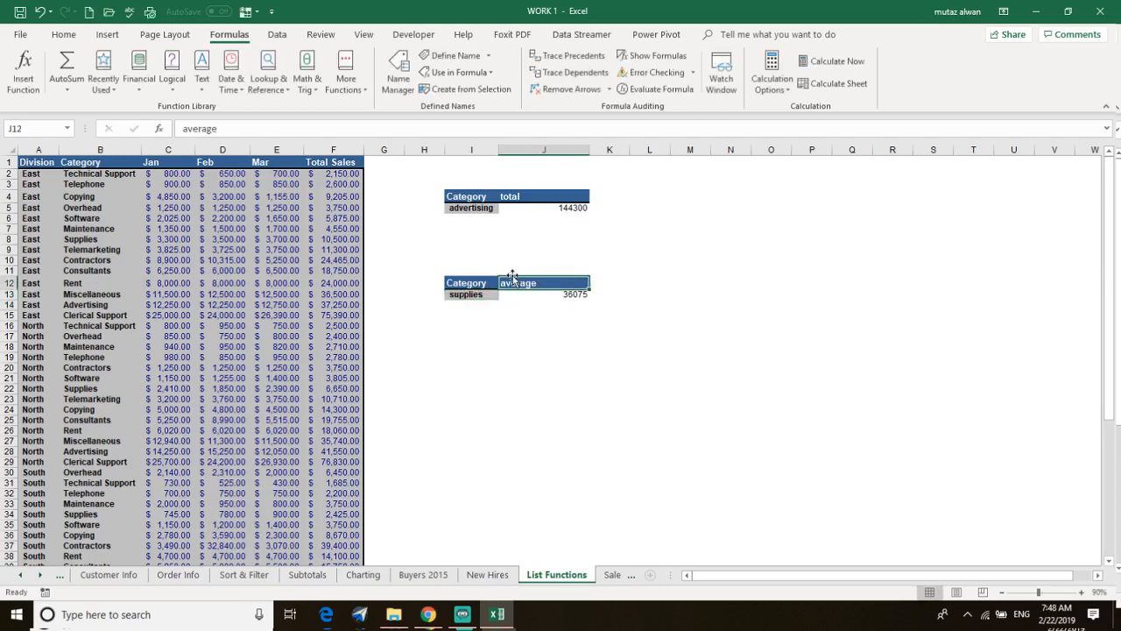
{"action": "left_click", "coordinate": [519, 260]}
{"action": "key", "text": "Down"}
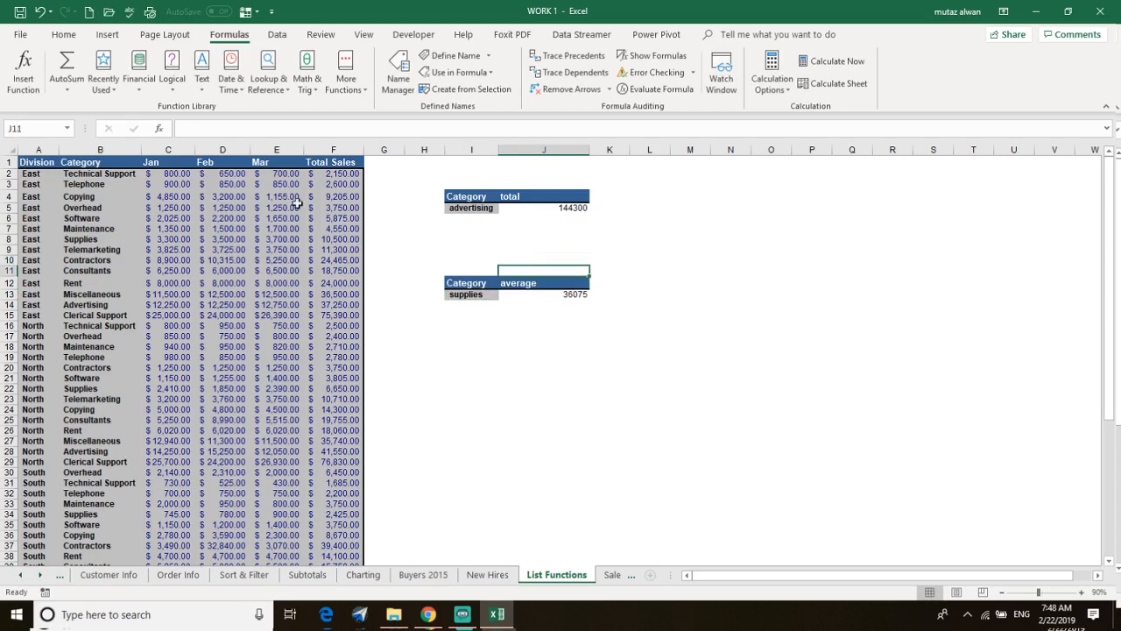
{"action": "left_click", "coordinate": [492, 295]}
{"action": "key", "text": "Down"}
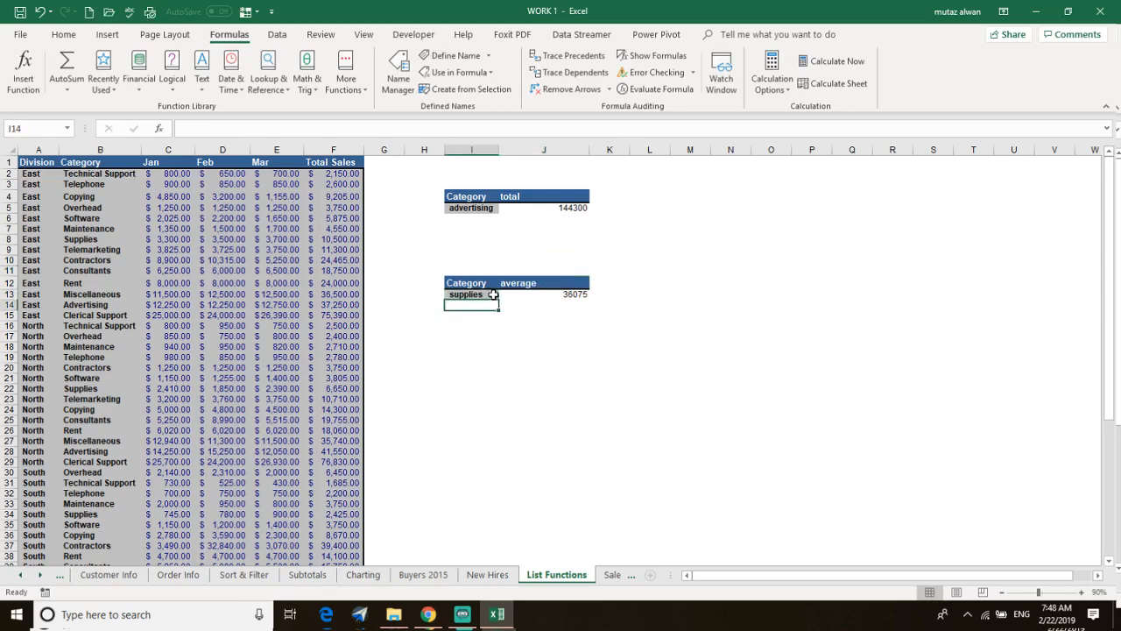
{"action": "left_click", "coordinate": [528, 207]}
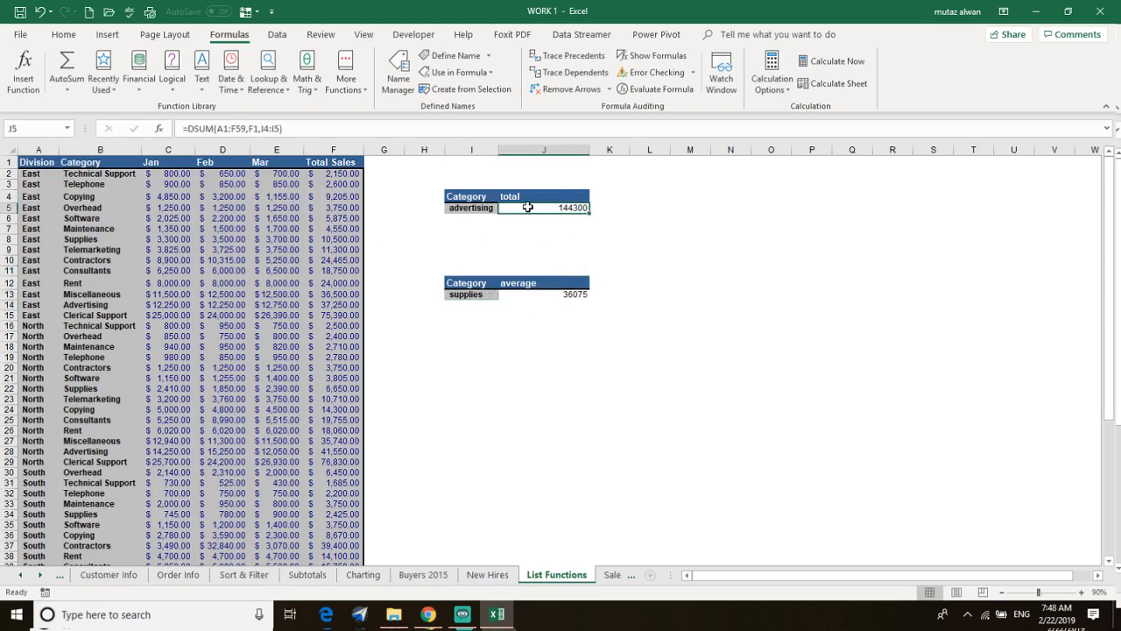
{"action": "key", "text": "Return"}
{"action": "key", "text": "Down"}
{"action": "key", "text": "Down"}
{"action": "key", "text": "Down"}
{"action": "key", "text": "Down"}
{"action": "key", "text": "Down"}
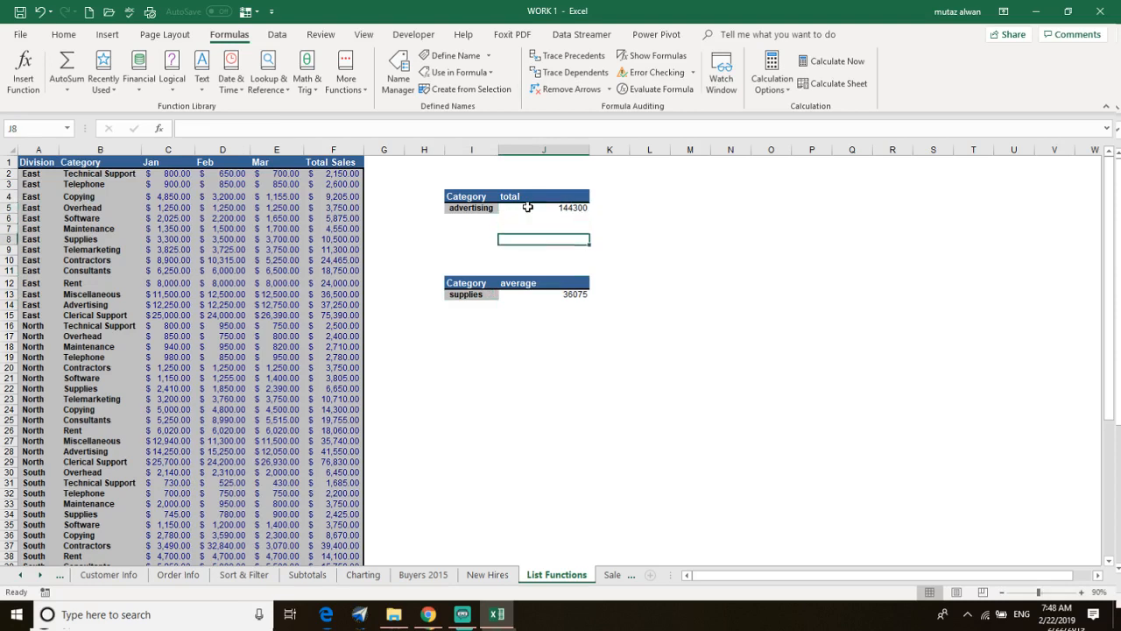
{"action": "left_click", "coordinate": [477, 282]}
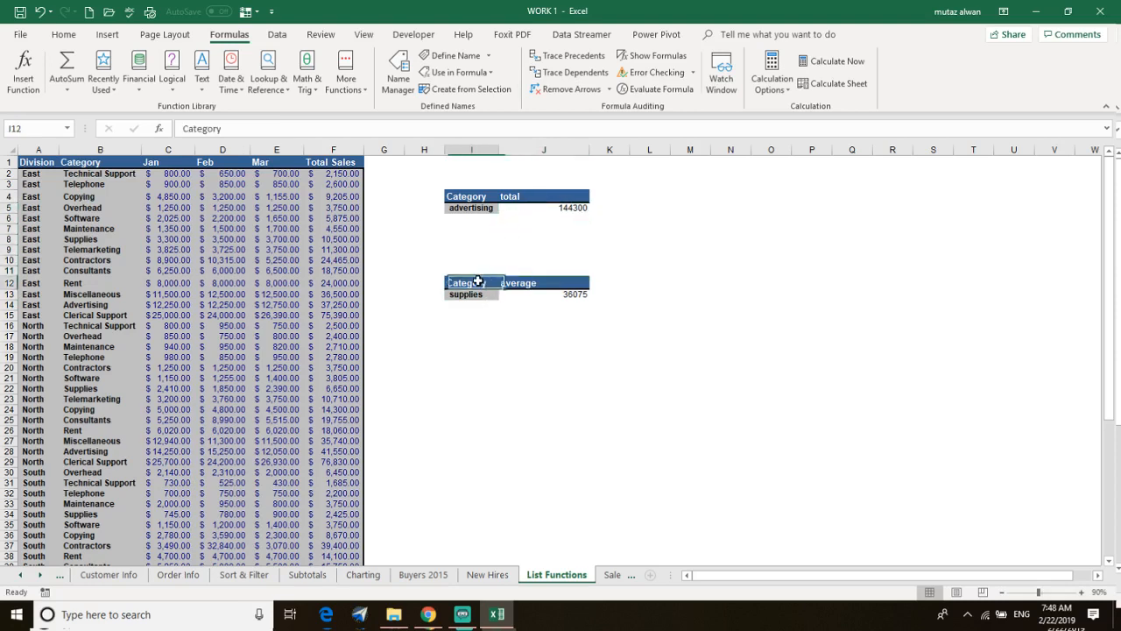
{"action": "key", "text": "Down"}
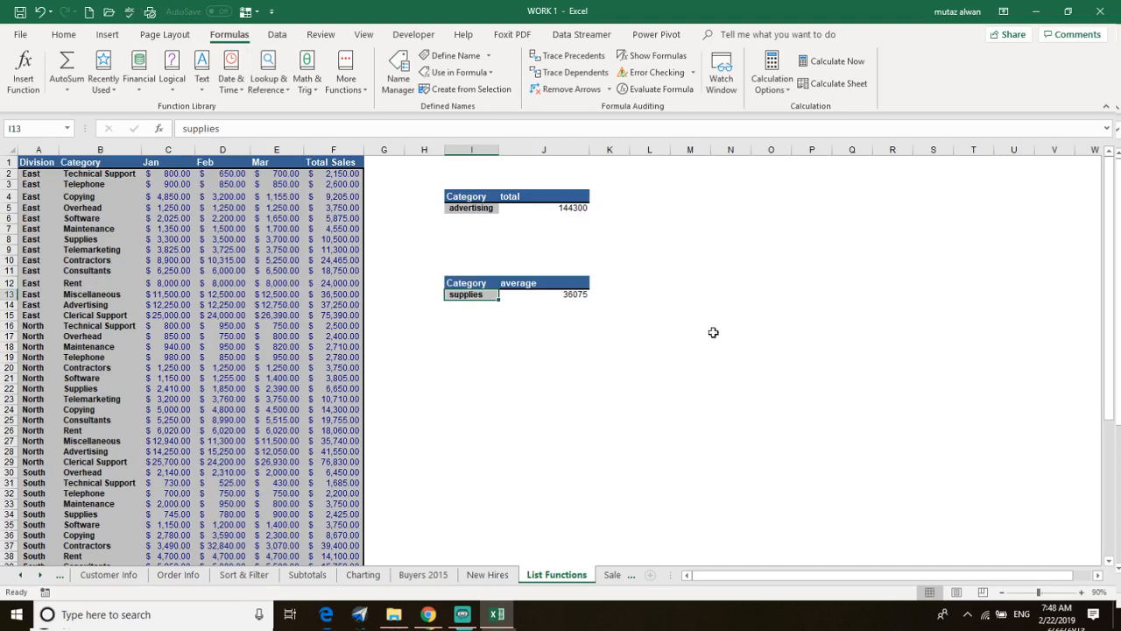
Change the criteria range of the DAVERAGE formula in J13 to I12:I13.
{"action": "left_click", "coordinate": [565, 295]}
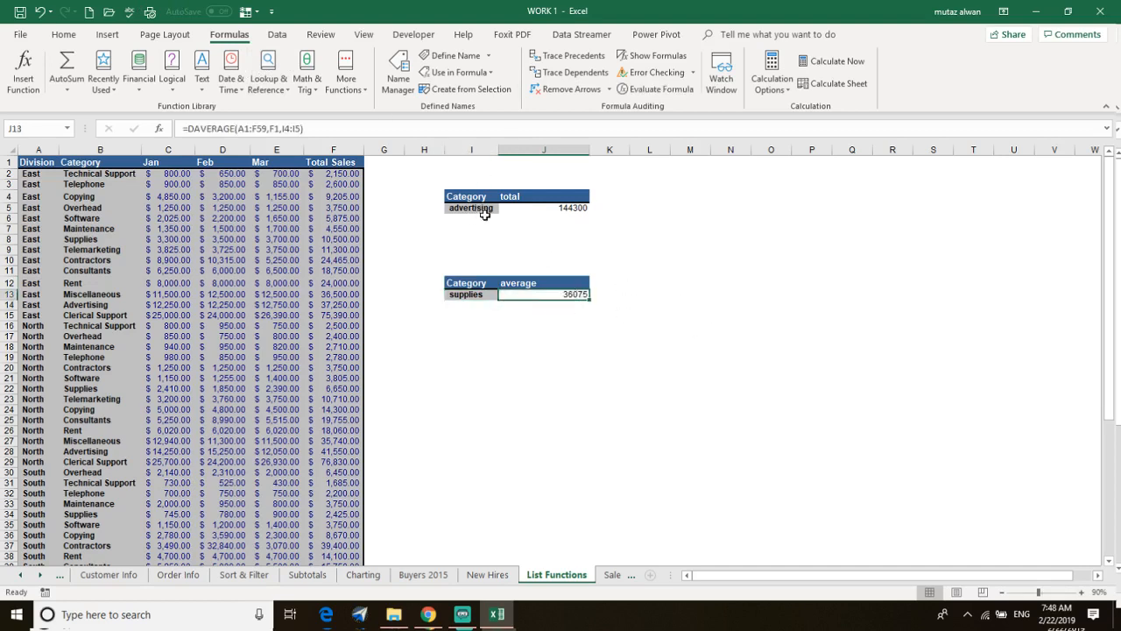
{"action": "double_click", "coordinate": [570, 294]}
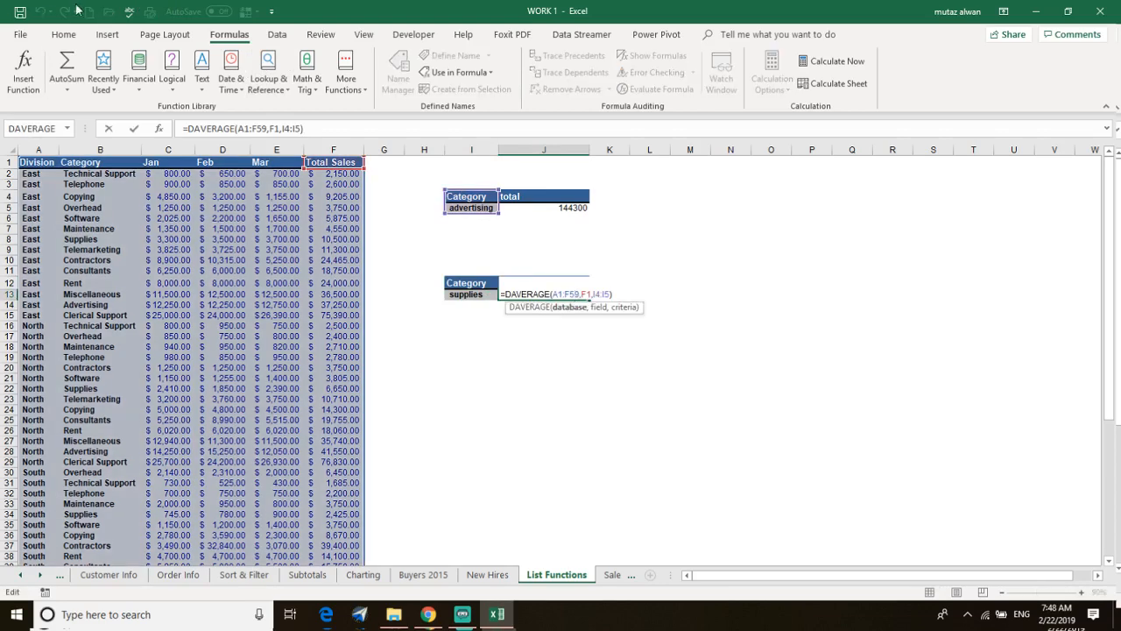
{"action": "left_click", "coordinate": [24, 70]}
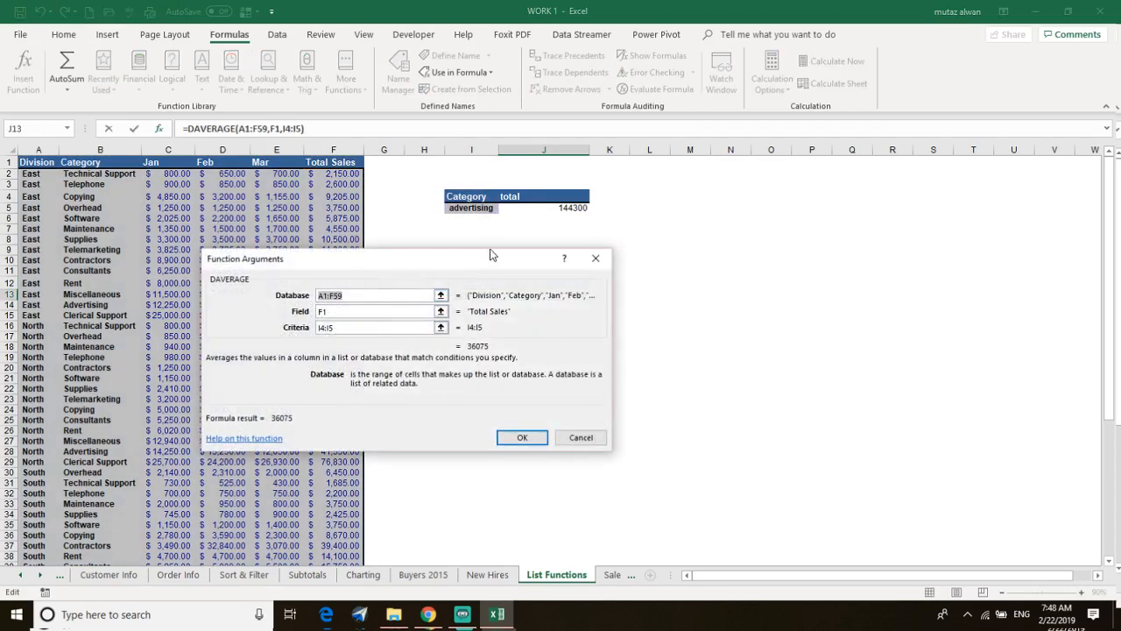
{"action": "left_click_drag", "start_coordinate": [477, 267], "coordinate": [412, 354]}
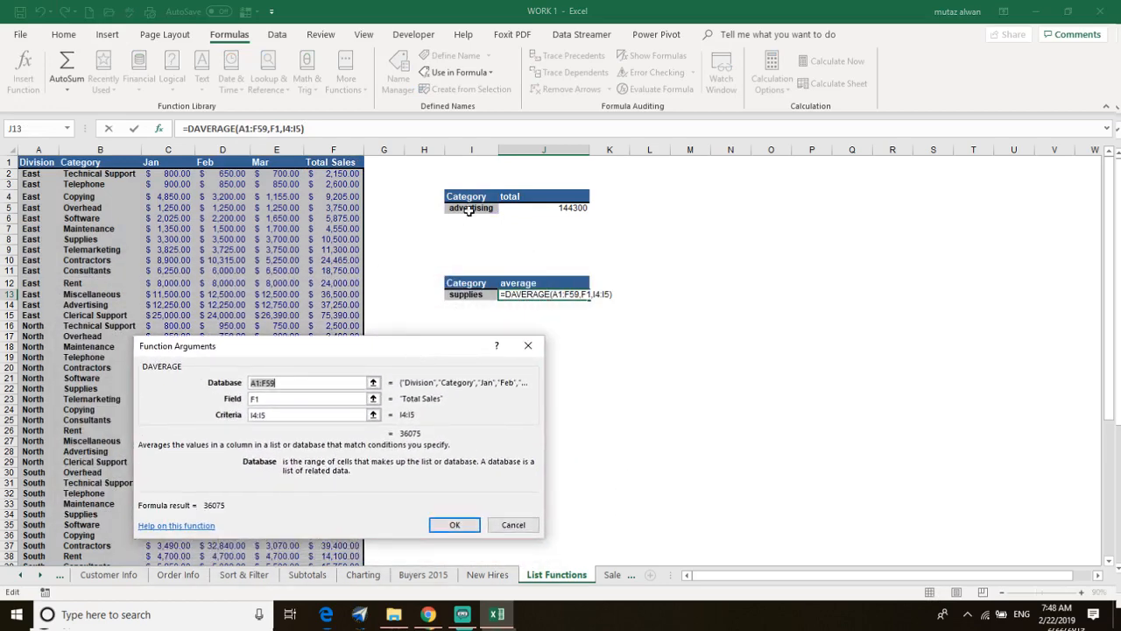
{"action": "left_click", "coordinate": [273, 415]}
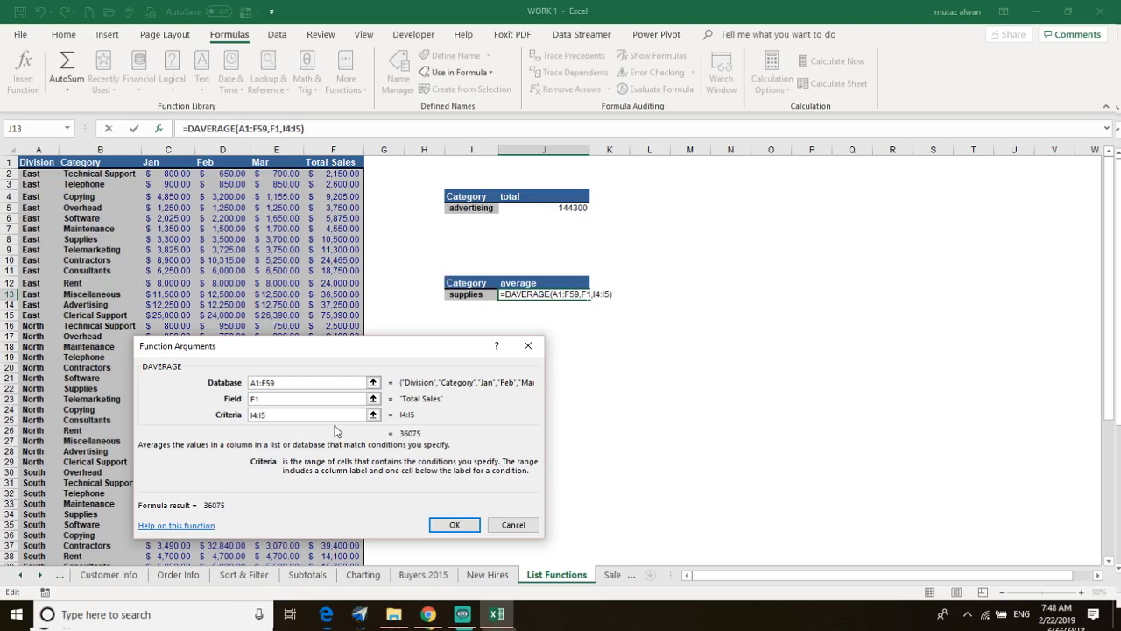
{"action": "key", "text": "BackSpace"}
{"action": "key", "text": "BackSpace"}
{"action": "key", "text": "BackSpace"}
{"action": "key", "text": "BackSpace"}
{"action": "key", "text": "BackSpace"}
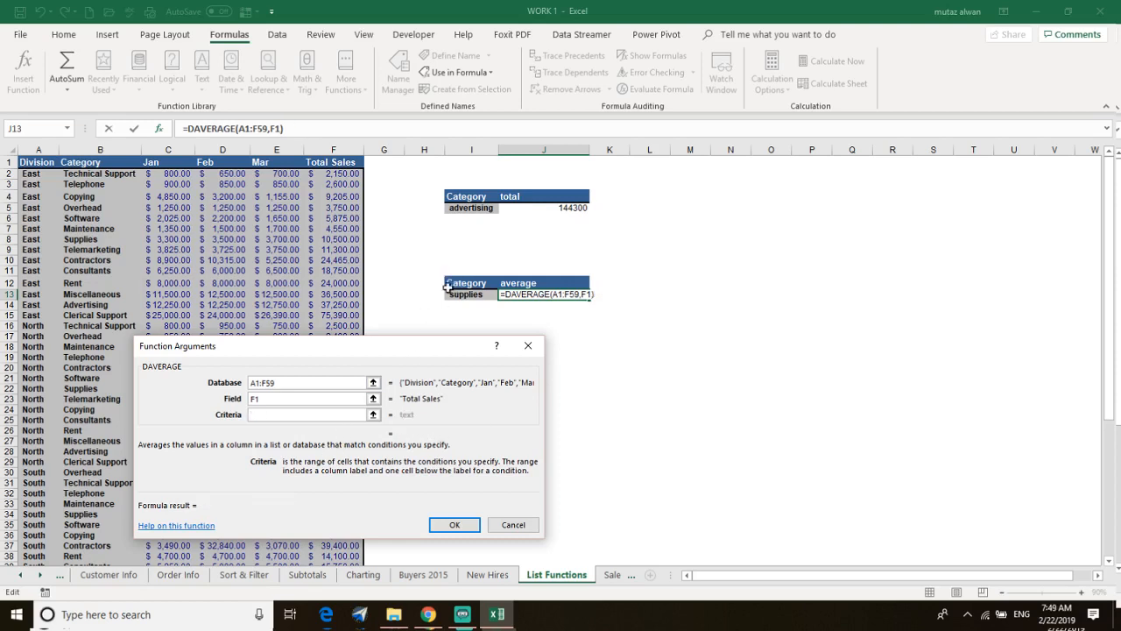
{"action": "left_click_drag", "start_coordinate": [445, 277], "coordinate": [446, 297]}
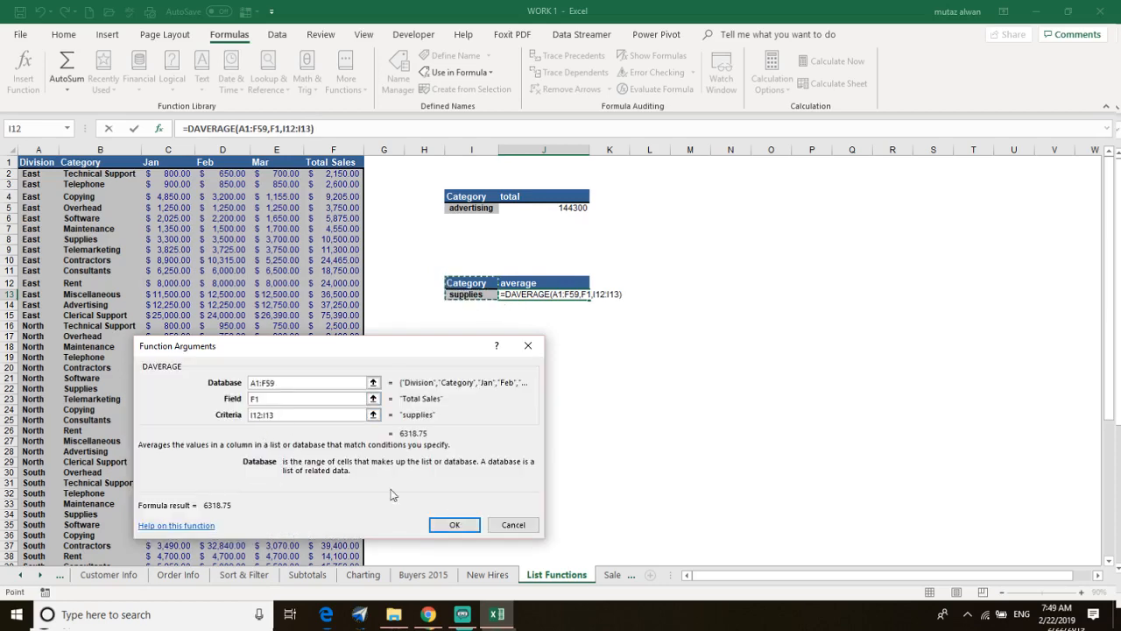
{"action": "left_click", "coordinate": [473, 529]}
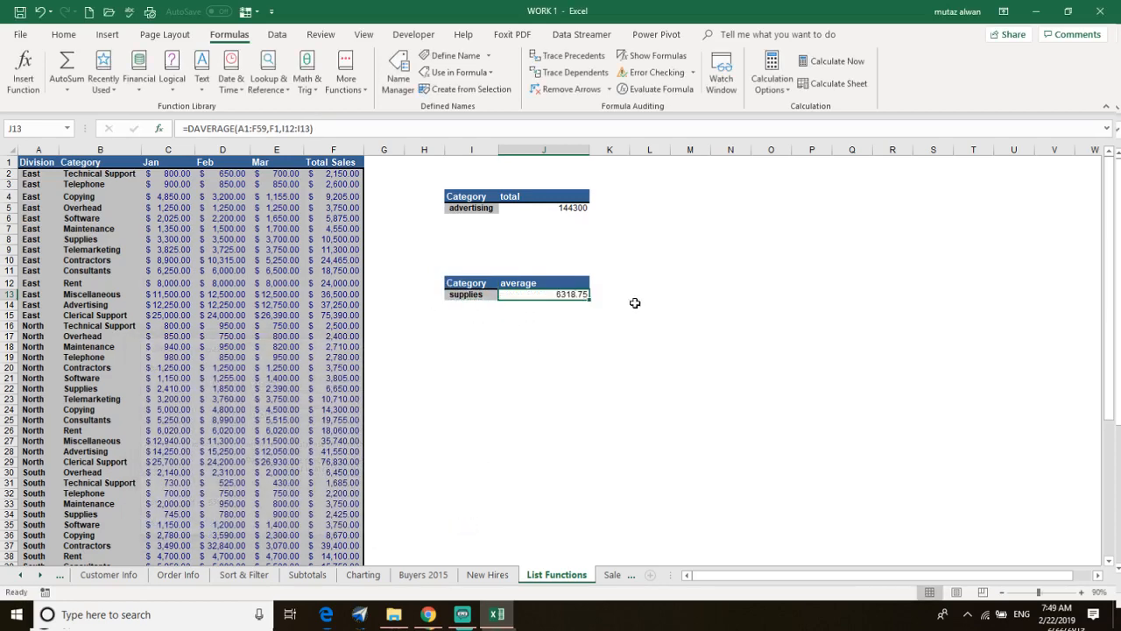
Review the category entry in I13 and the database, field and criteria arguments of the DAVERAGE formula in J13.
{"action": "left_click", "coordinate": [484, 294]}
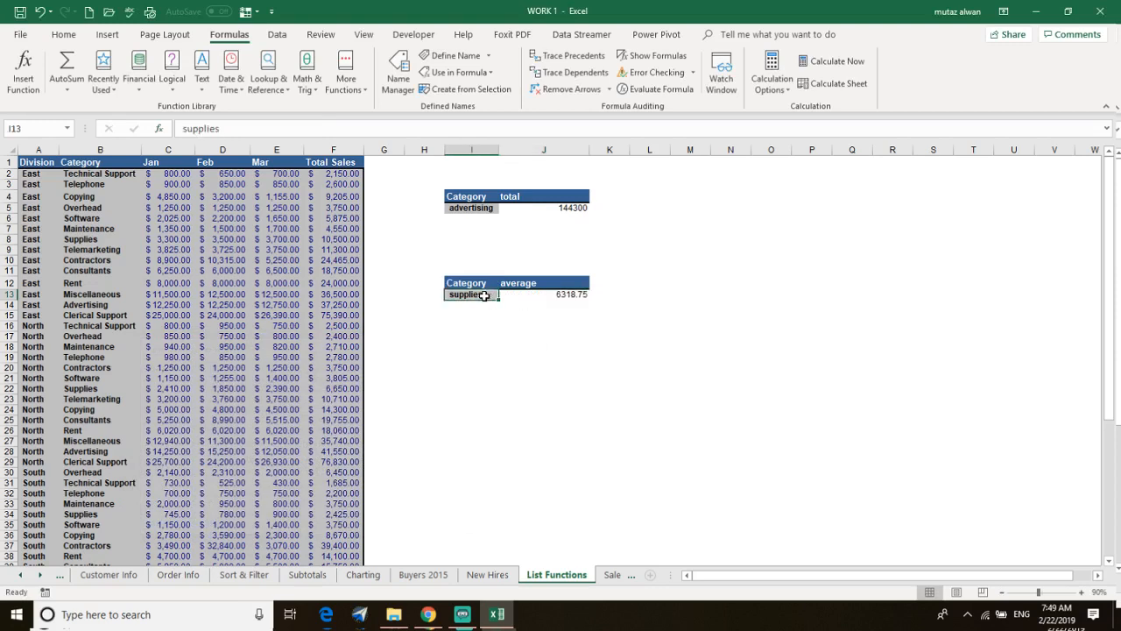
{"action": "left_click", "coordinate": [512, 299]}
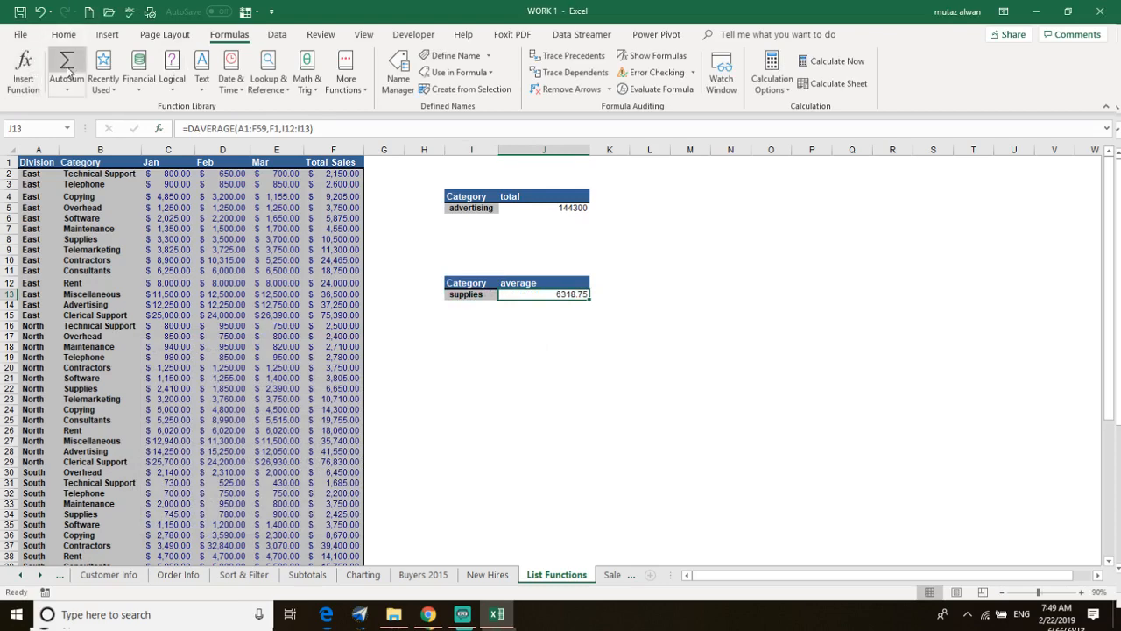
{"action": "left_click", "coordinate": [22, 70]}
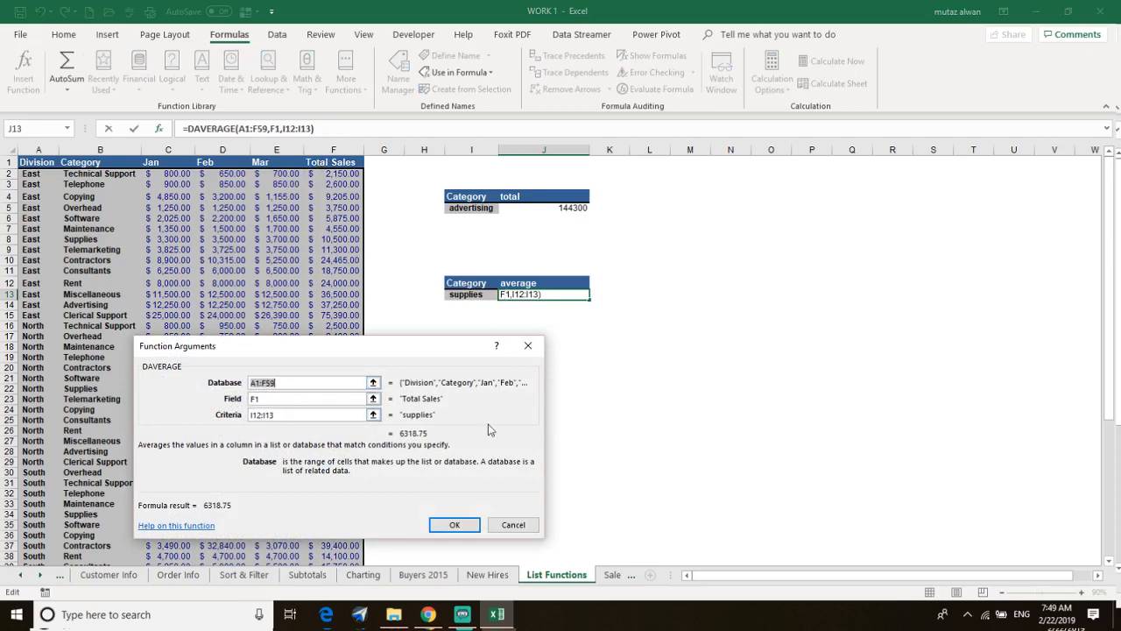
{"action": "left_click", "coordinate": [454, 525]}
{"action": "left_click", "coordinate": [497, 359]}
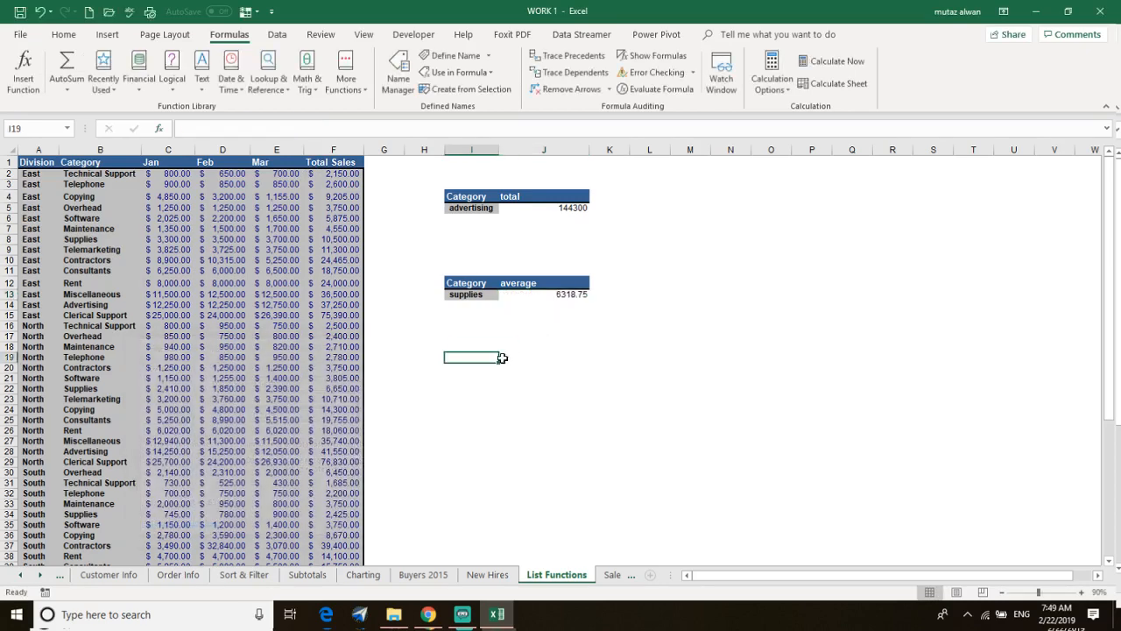
Replace the category criterion in I13 of the average table with software.
{"action": "left_click", "coordinate": [487, 298]}
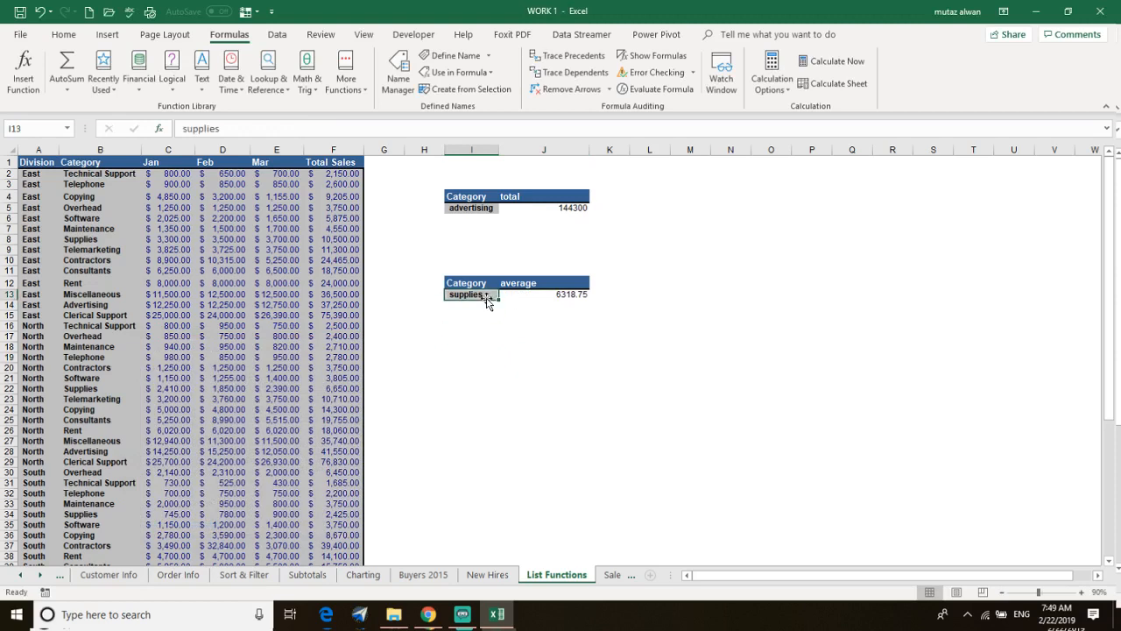
{"action": "key", "text": "BackSpace"}
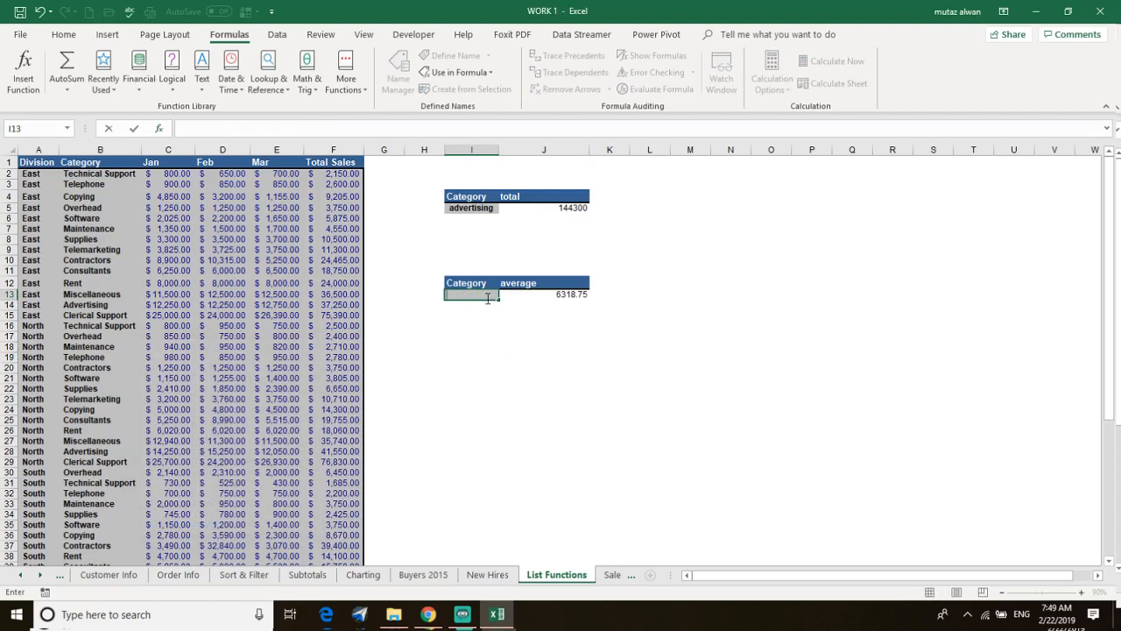
{"action": "type", "text": "software"}
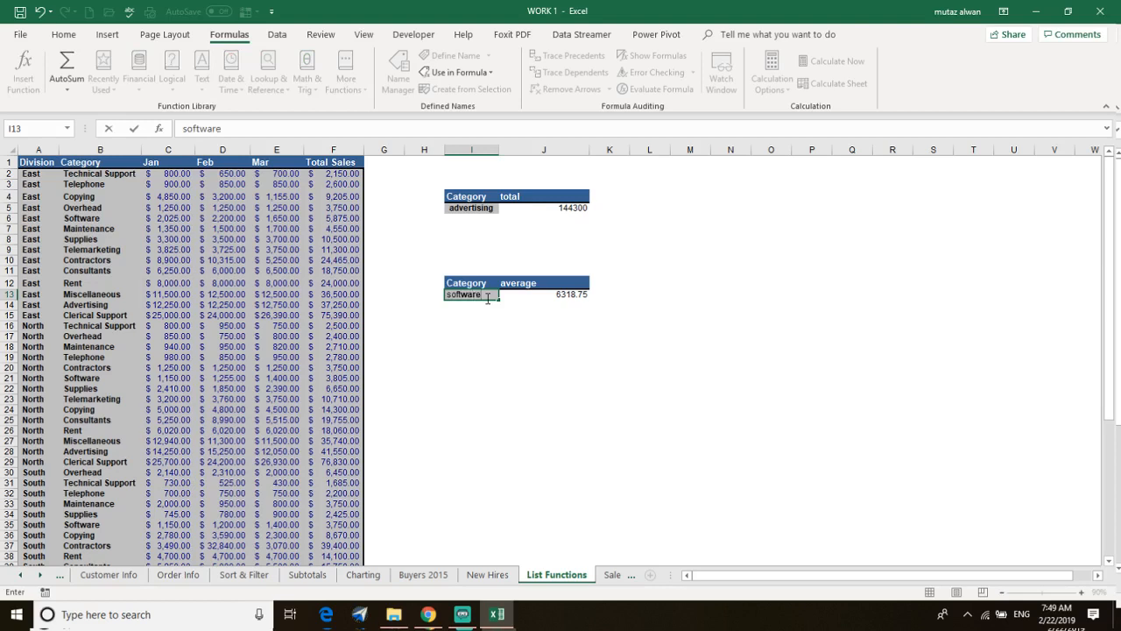
{"action": "key", "text": "Return"}
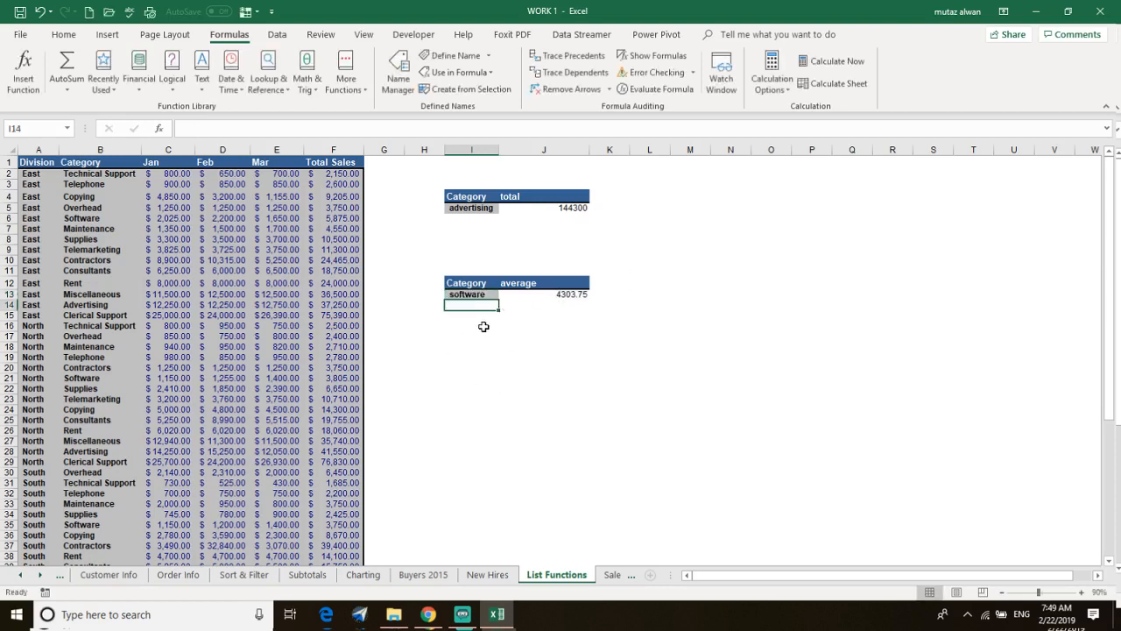
{"action": "key", "text": "Down"}
{"action": "key", "text": "Down"}
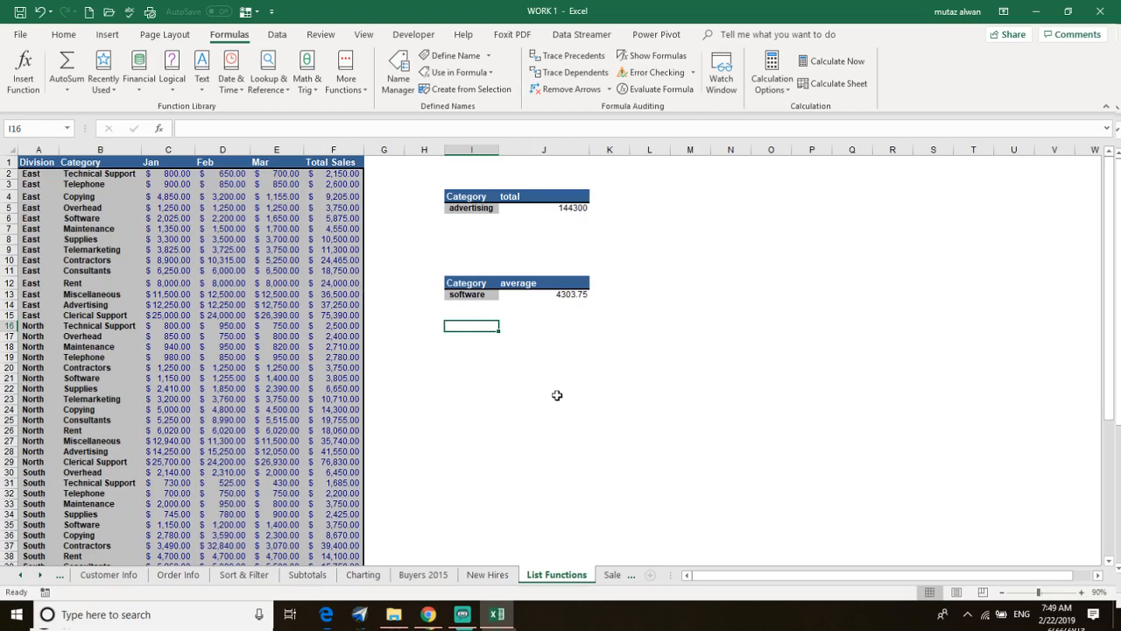
{"action": "key", "text": "Down"}
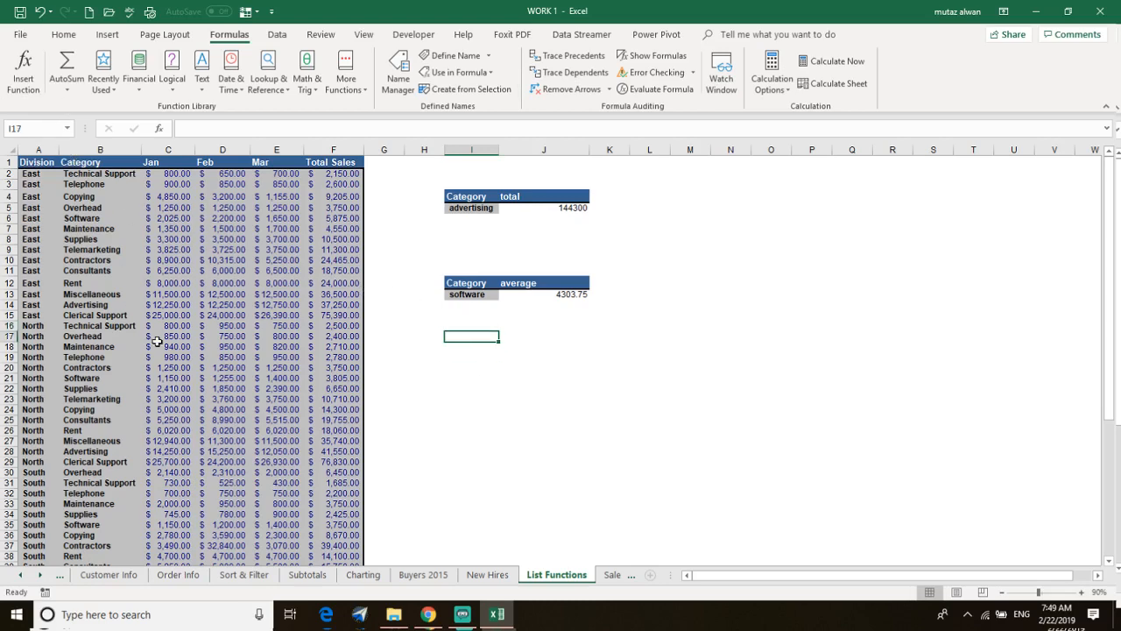
Copy the average table's heading cells I12:J12 to I18 to start a third criteria table.
{"action": "scroll", "coordinate": [79, 482], "scroll_direction": "down", "scroll_amount": 5}
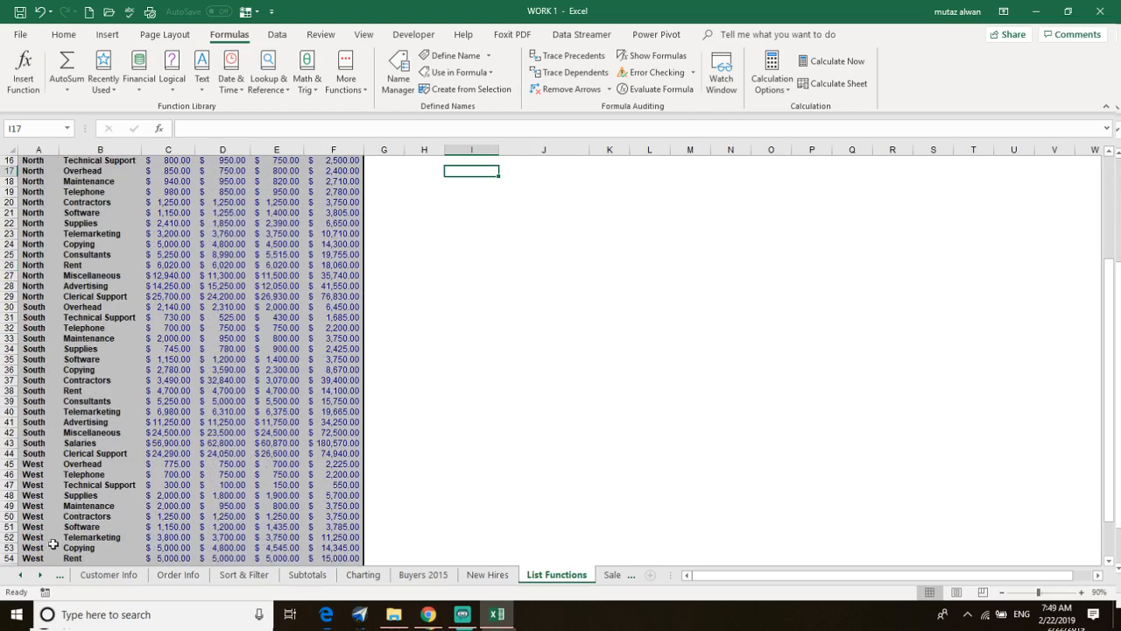
{"action": "scroll", "coordinate": [70, 456], "scroll_direction": "down", "scroll_amount": 3}
{"action": "scroll", "coordinate": [84, 363], "scroll_direction": "up", "scroll_amount": 8}
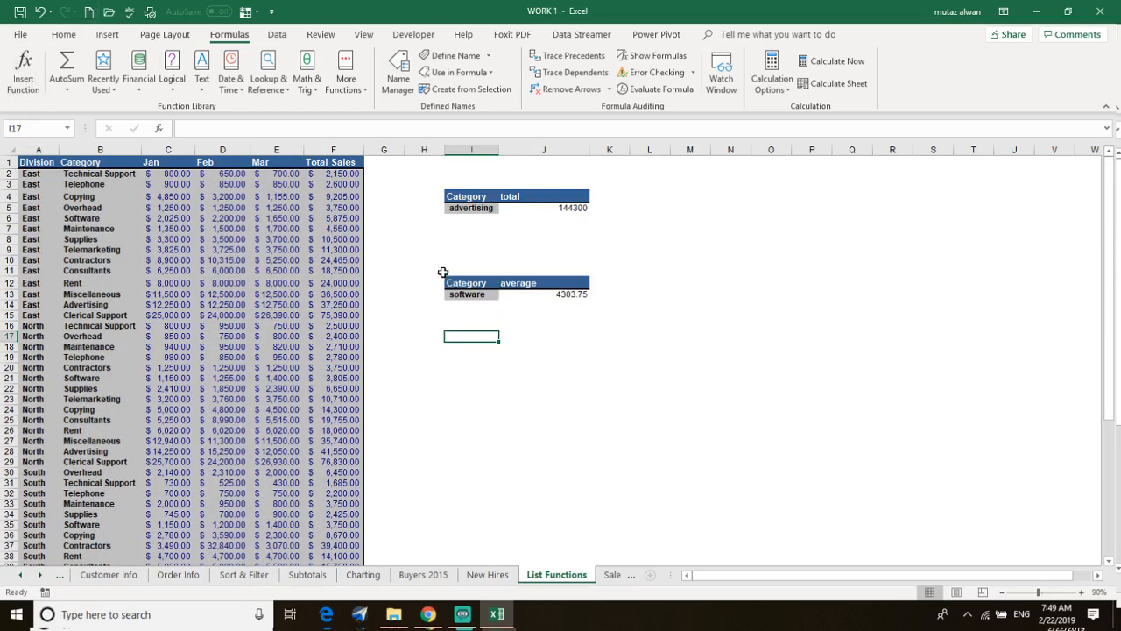
{"action": "left_click_drag", "start_coordinate": [464, 282], "coordinate": [544, 282]}
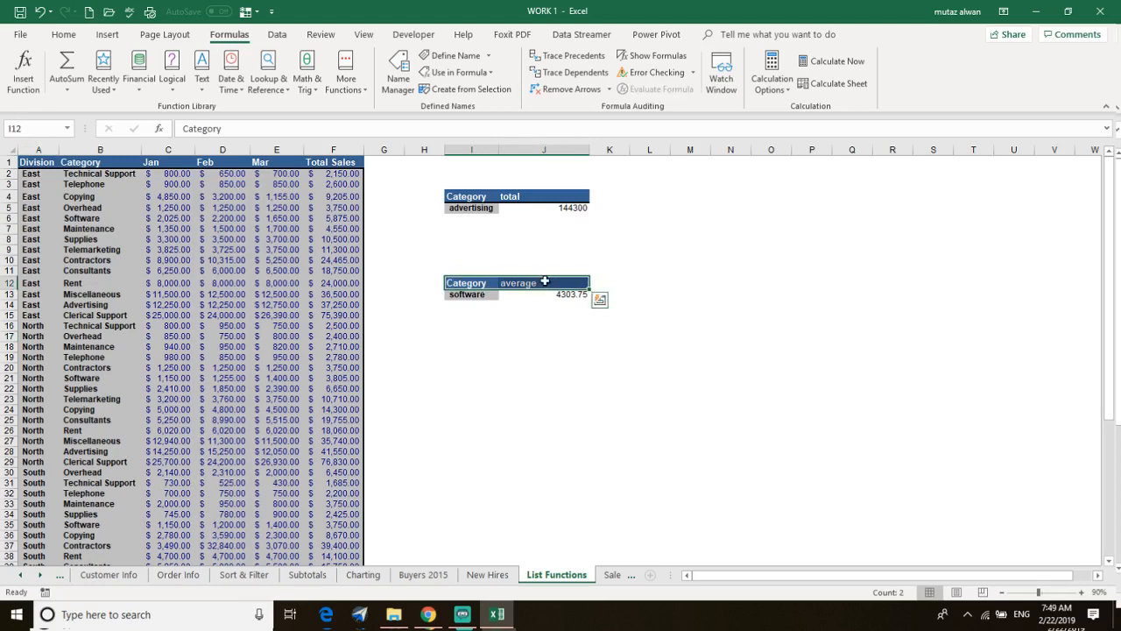
{"action": "key", "text": "ctrl+c"}
{"action": "left_click", "coordinate": [467, 349]}
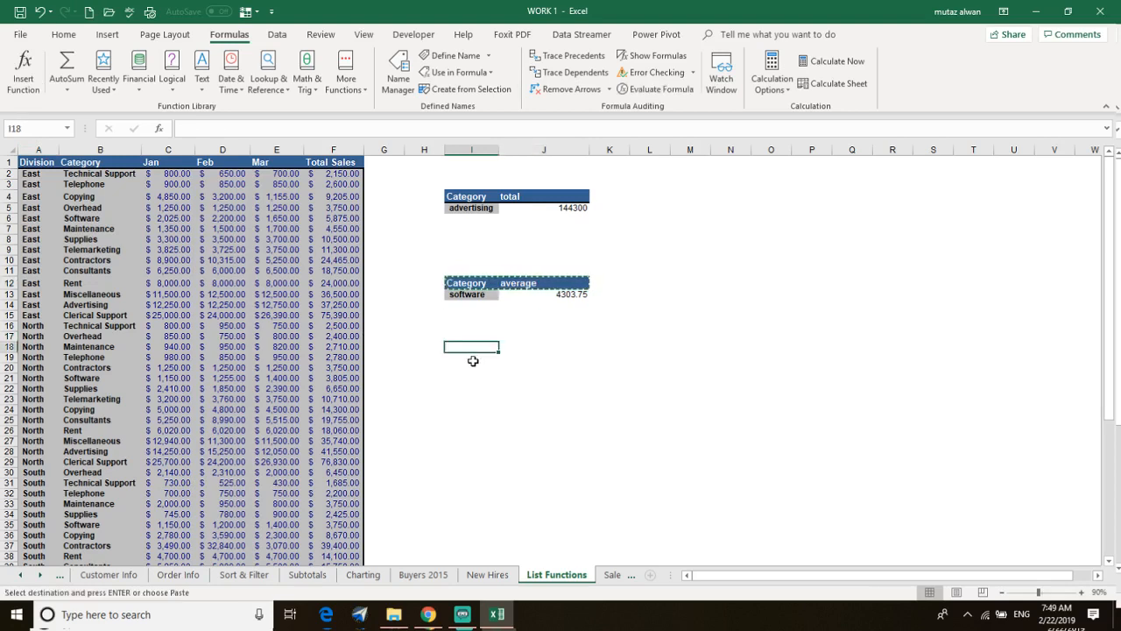
{"action": "key", "text": "ctrl+v"}
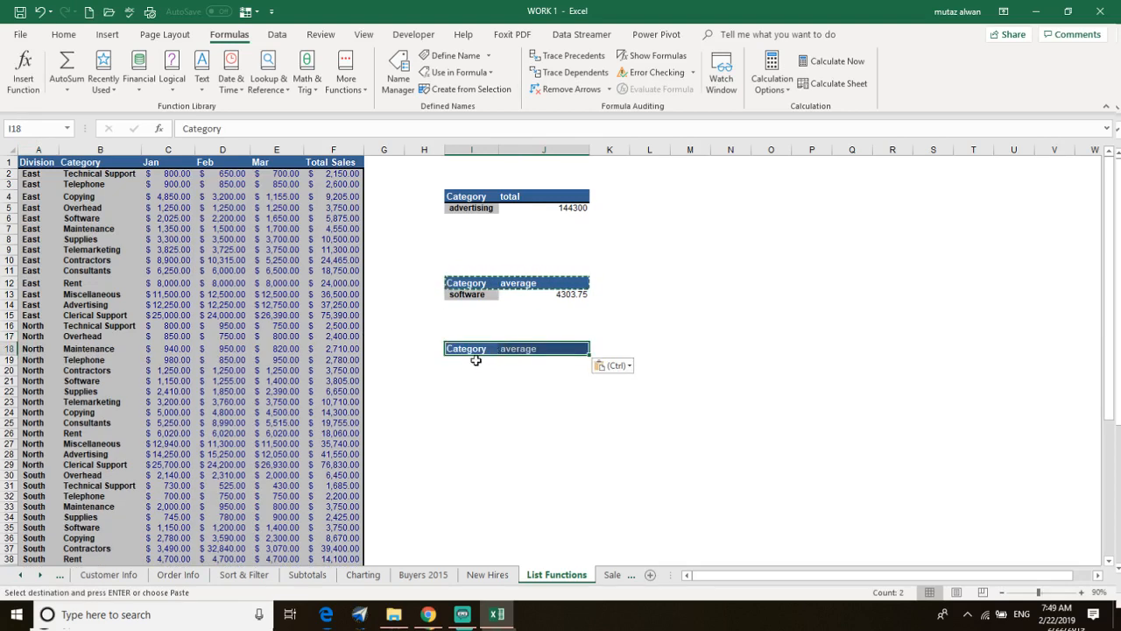
Copy the Consultants category from B25 and paste it as a value into I19 under the new Category heading.
{"action": "left_click", "coordinate": [476, 360]}
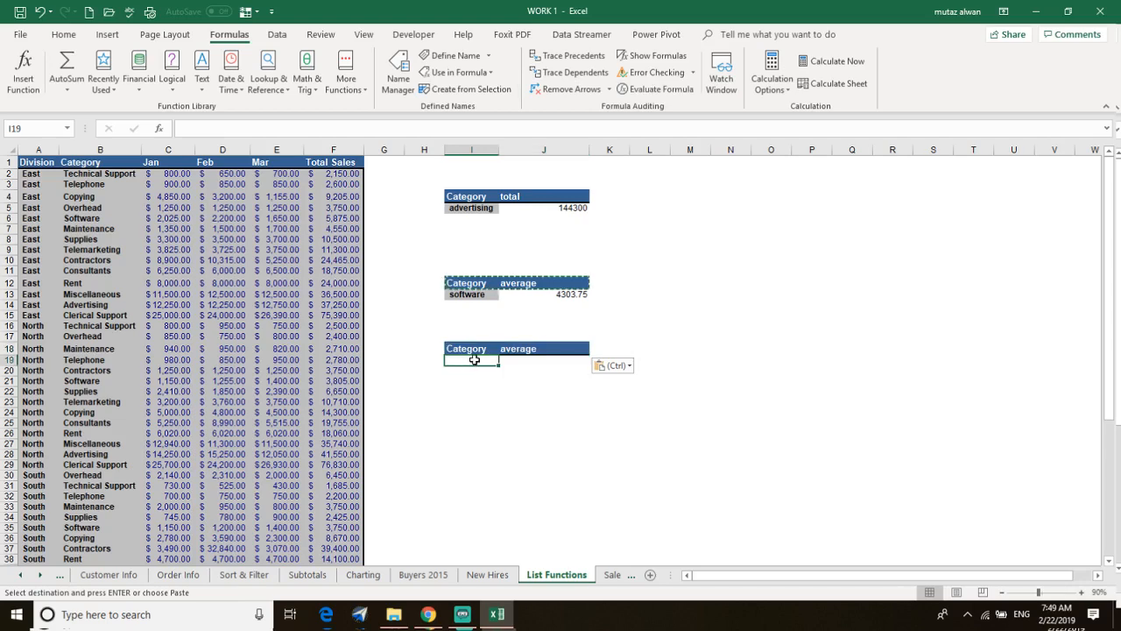
{"action": "left_click", "coordinate": [91, 426]}
{"action": "right_click", "coordinate": [92, 426]}
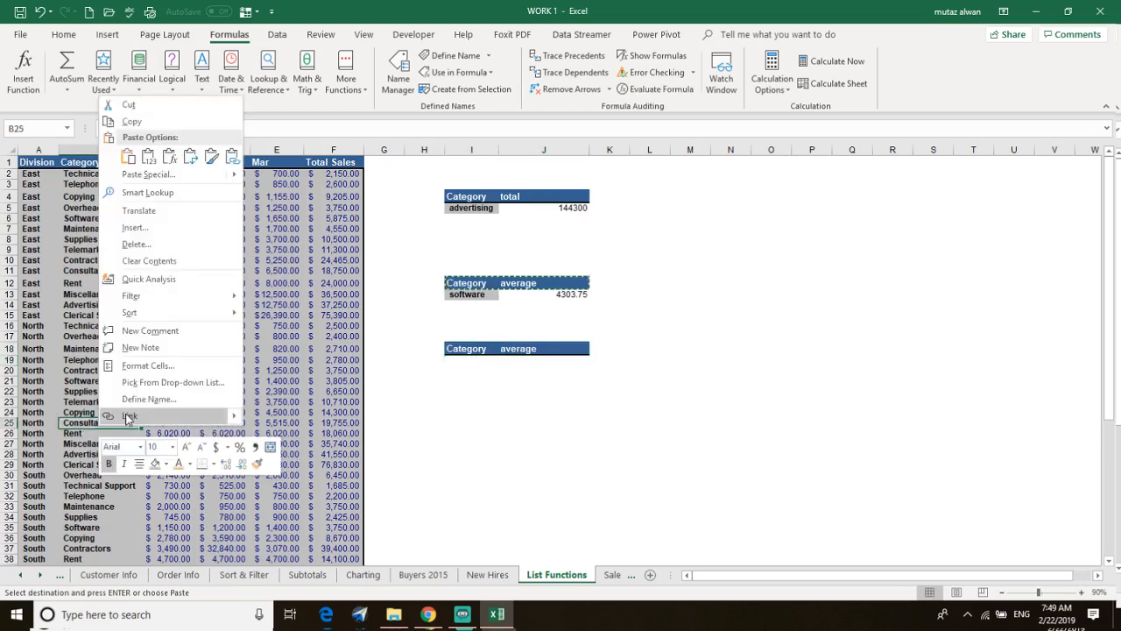
{"action": "left_click", "coordinate": [131, 120]}
{"action": "right_click", "coordinate": [458, 362]}
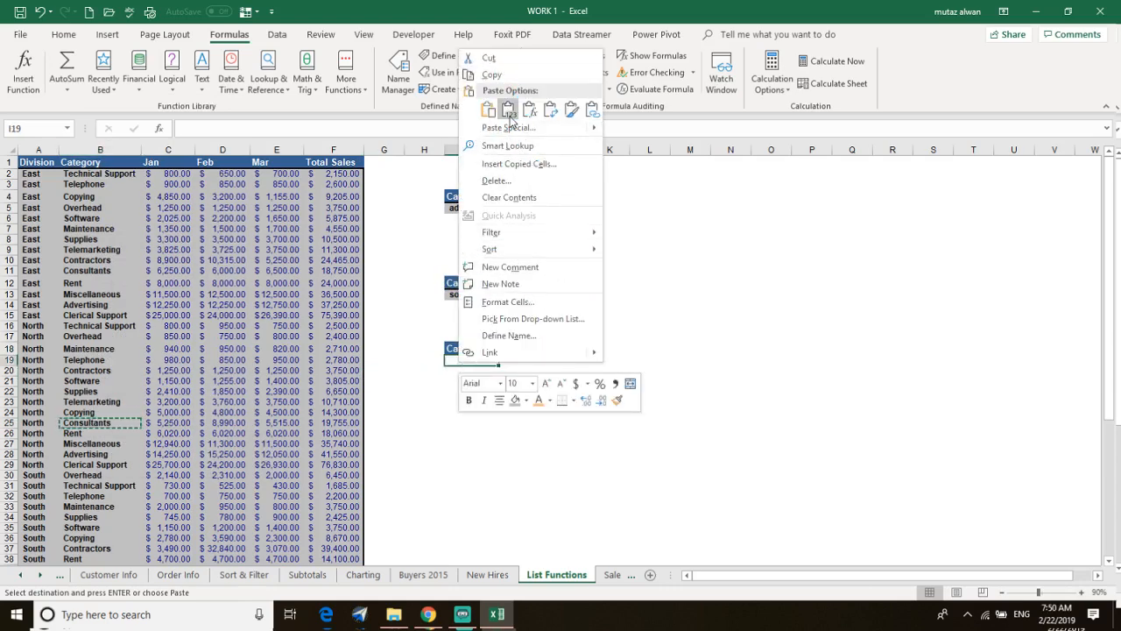
{"action": "left_click", "coordinate": [509, 112]}
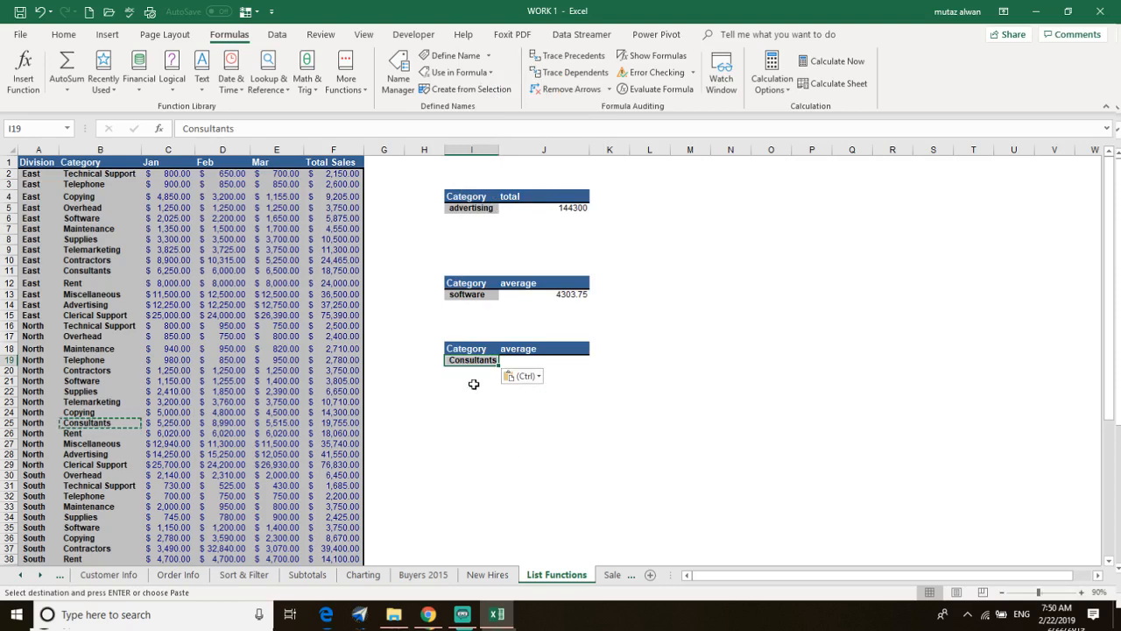
{"action": "key", "text": "Escape"}
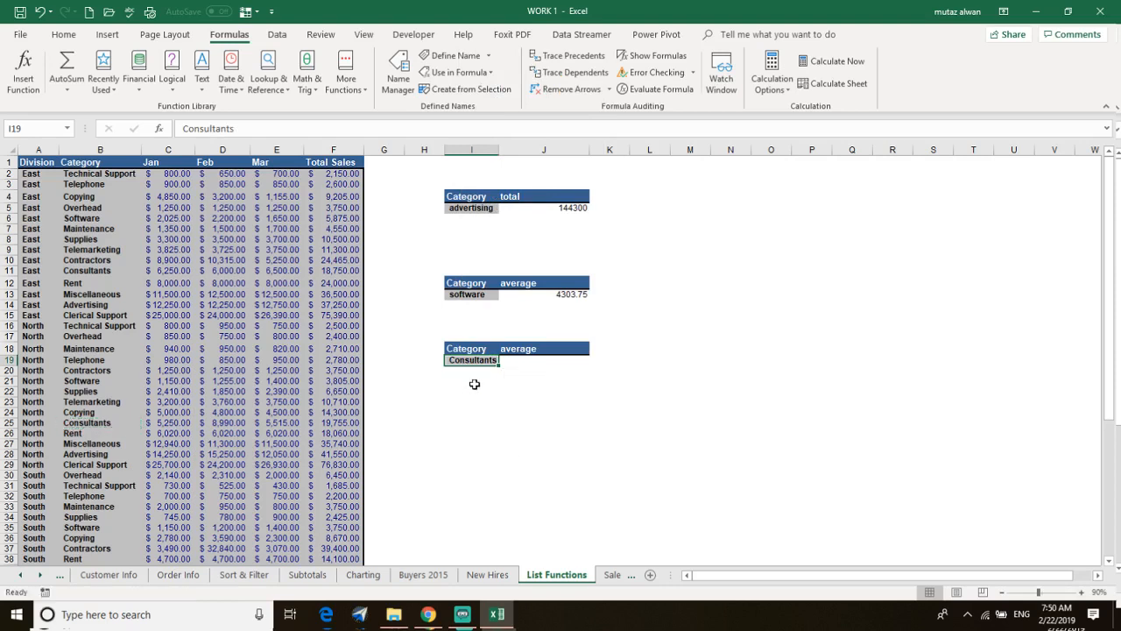
Search for the DCOUNT function and insert it in J19 of the third table.
{"action": "key", "text": "Tab"}
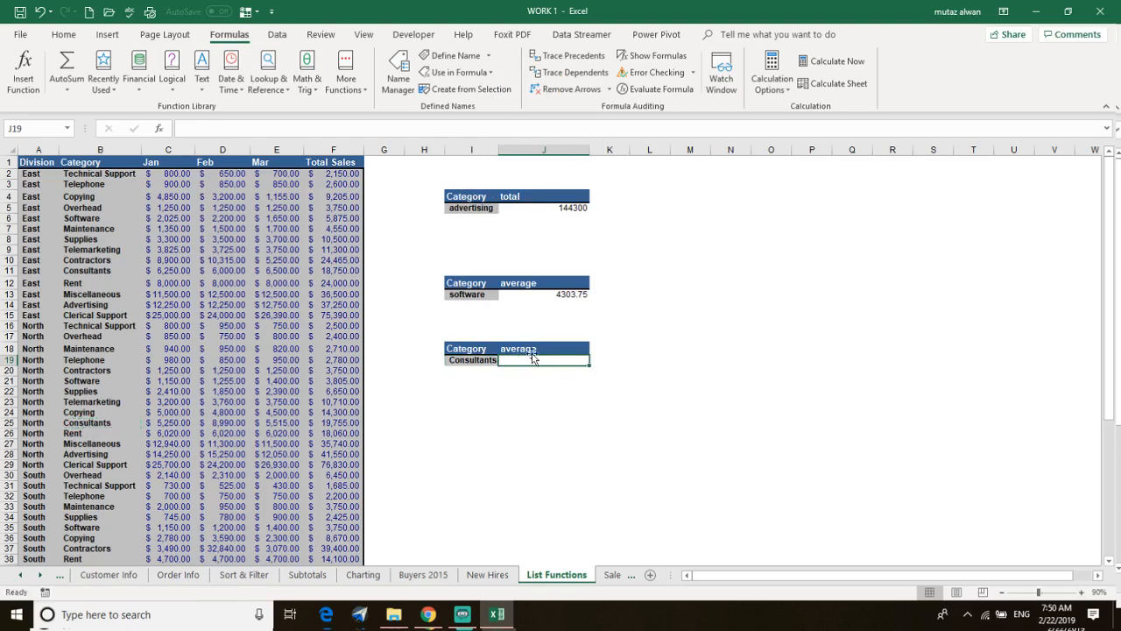
{"action": "left_click", "coordinate": [23, 70]}
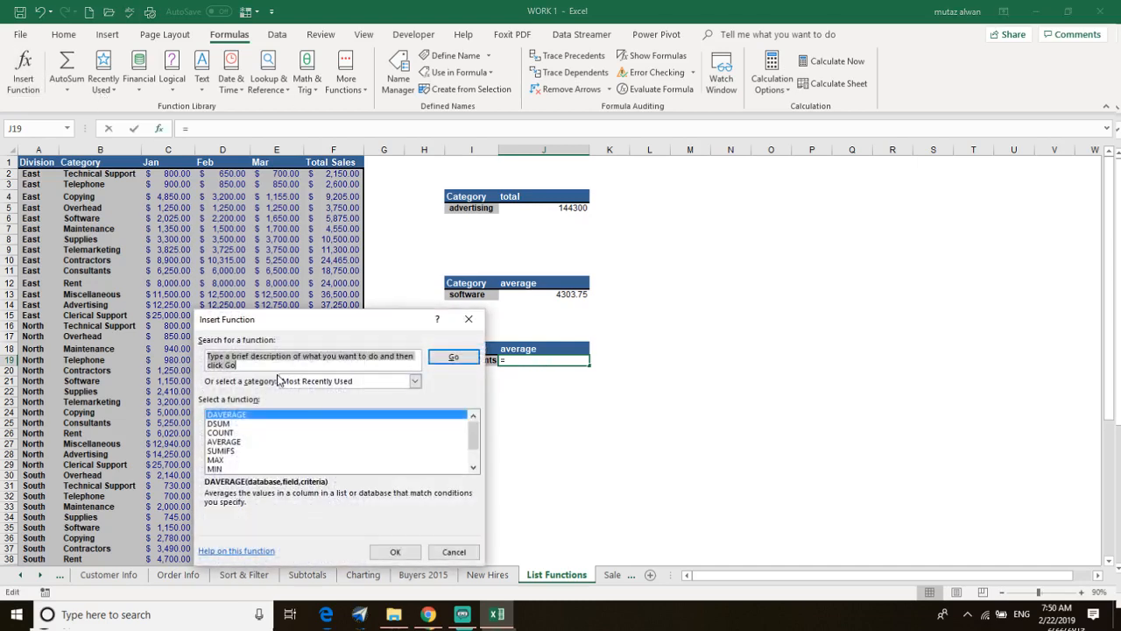
{"action": "type", "text": "dcount"}
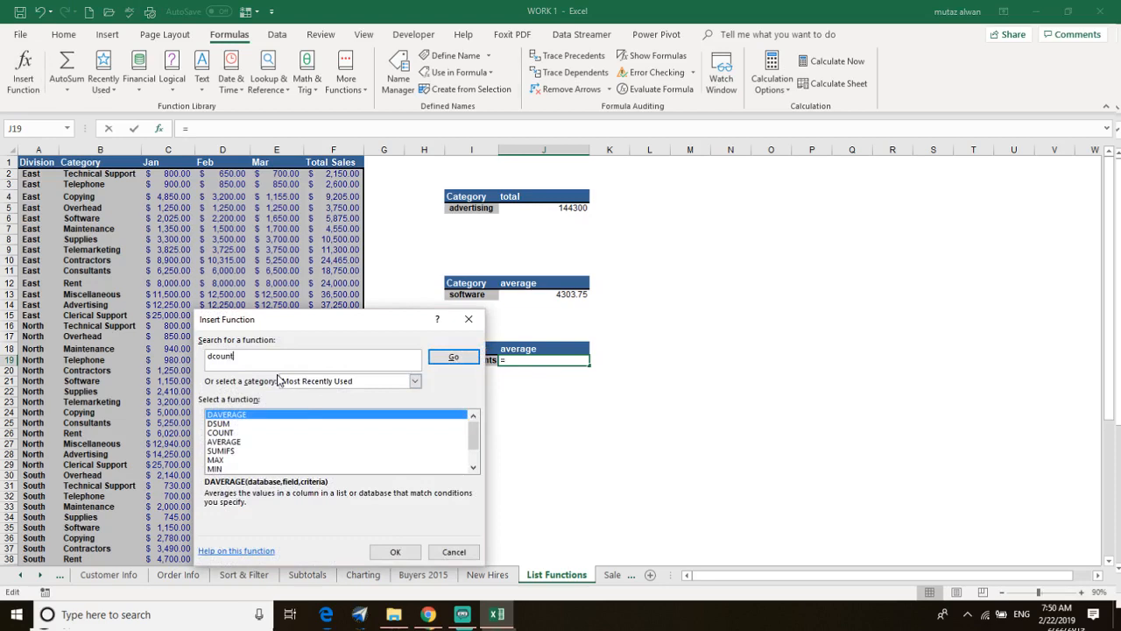
{"action": "key", "text": "Return"}
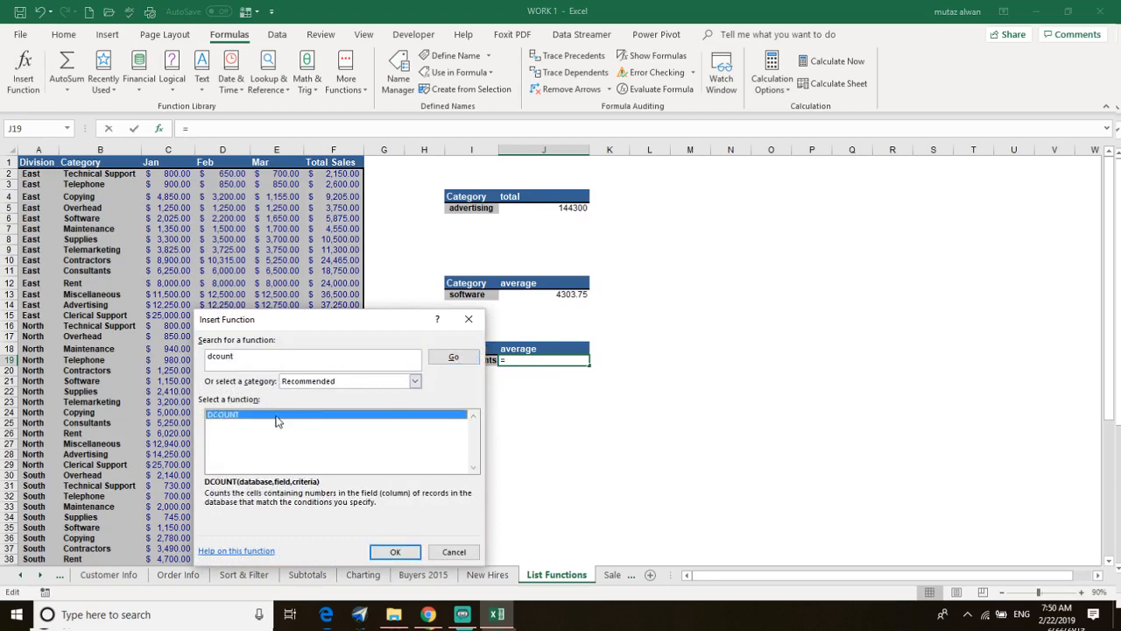
{"action": "double_click", "coordinate": [276, 414]}
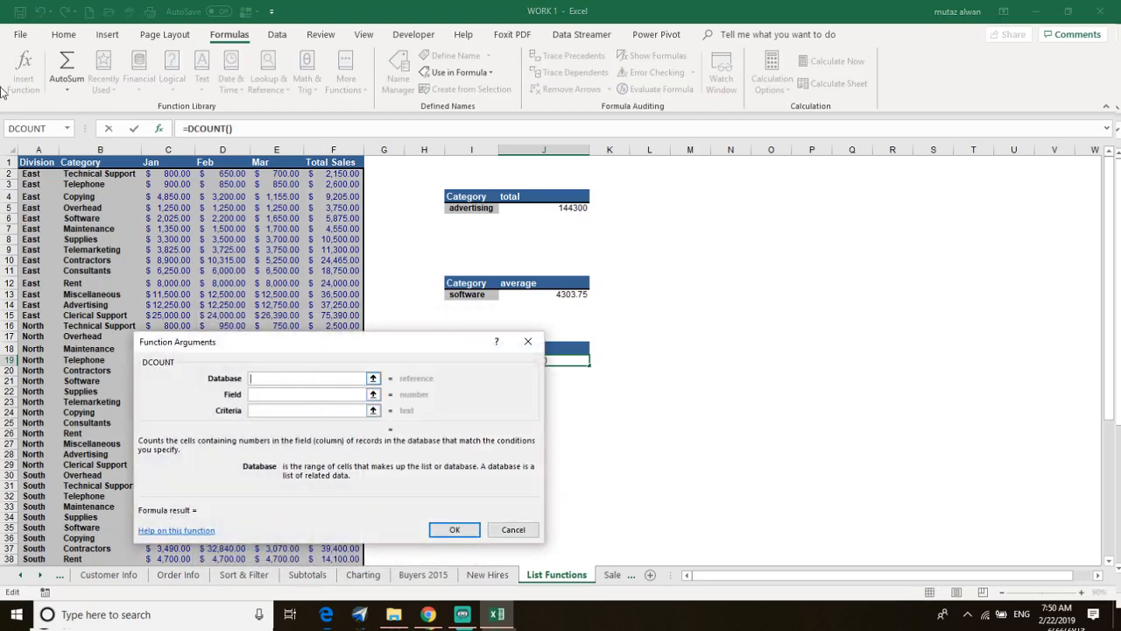
Set the database argument of DCOUNT to the whole sales list, A1:F59.
{"action": "left_click", "coordinate": [38, 164]}
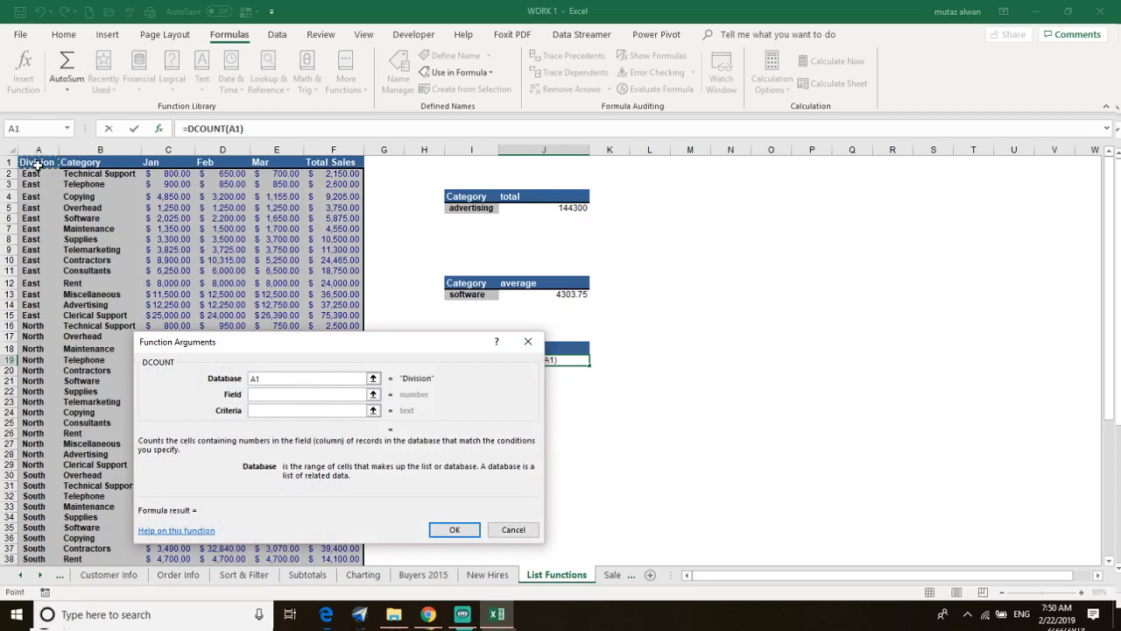
{"action": "key", "text": "ctrl+shift+Down"}
{"action": "key", "text": "ctrl+shift+Right"}
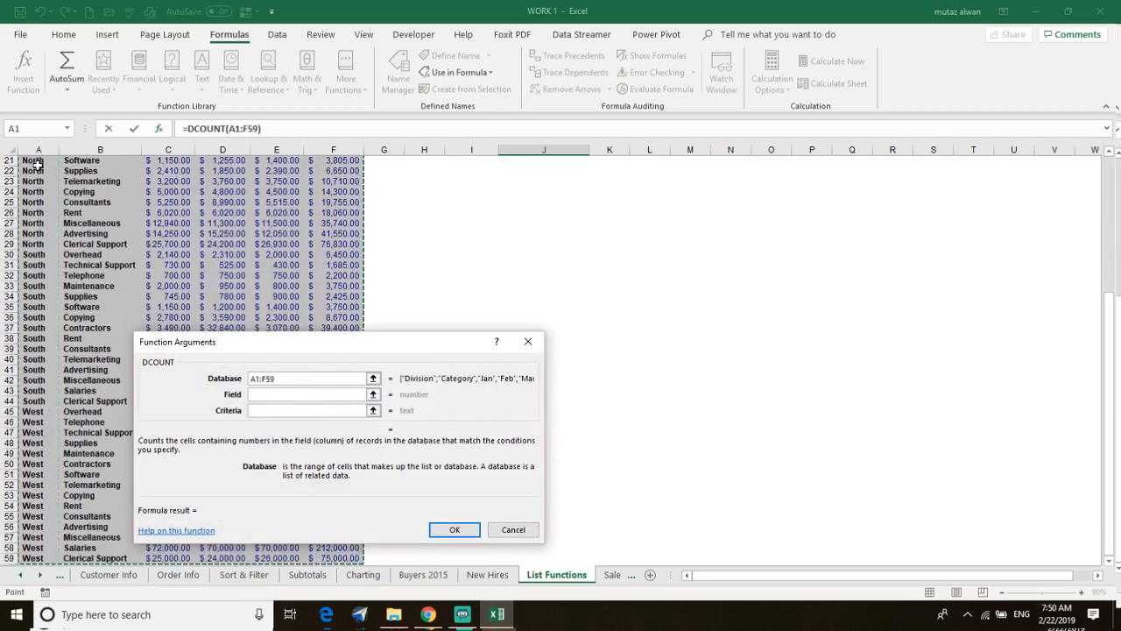
Set the DCOUNT field to the Total Sales heading F1 and the criteria to I18:I19, completing the formula in J19.
{"action": "left_click", "coordinate": [267, 396]}
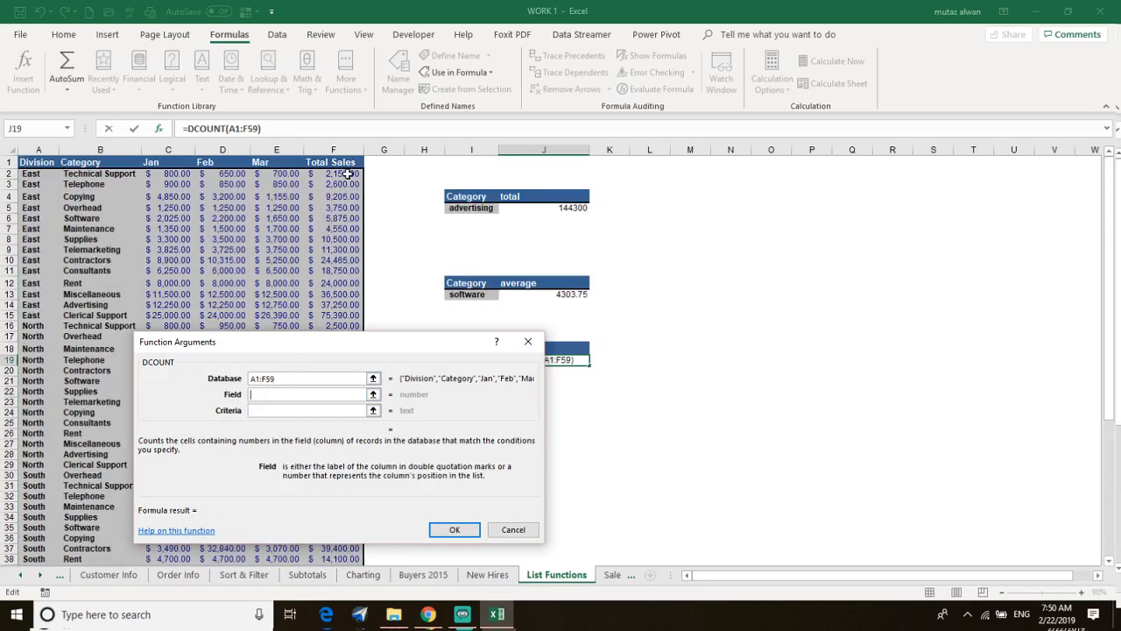
{"action": "left_click", "coordinate": [338, 169]}
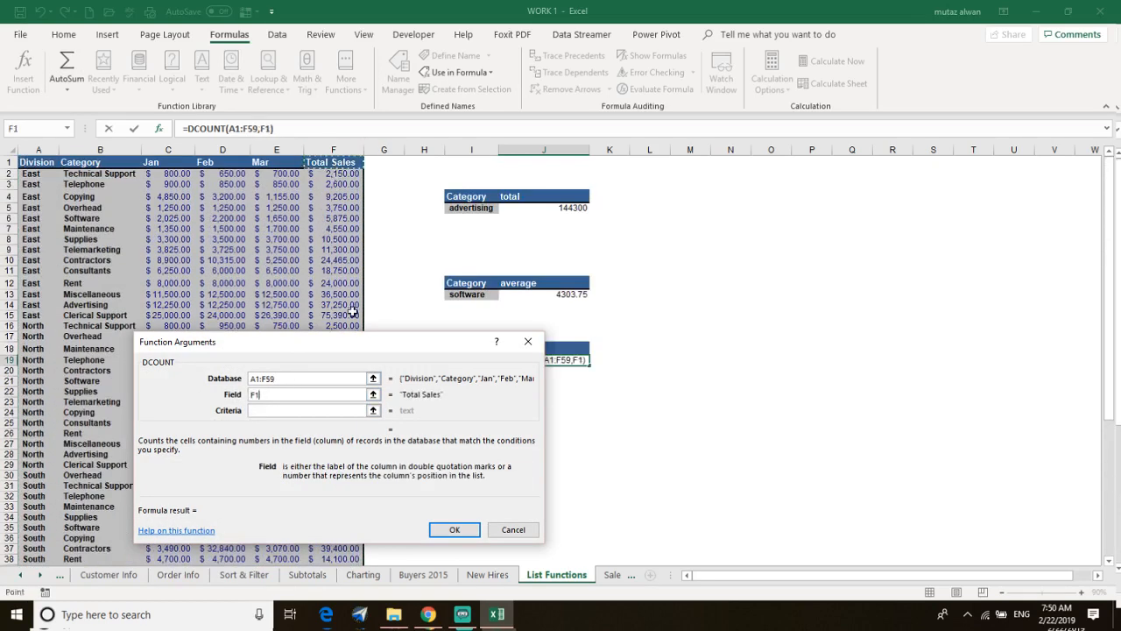
{"action": "left_click", "coordinate": [296, 411]}
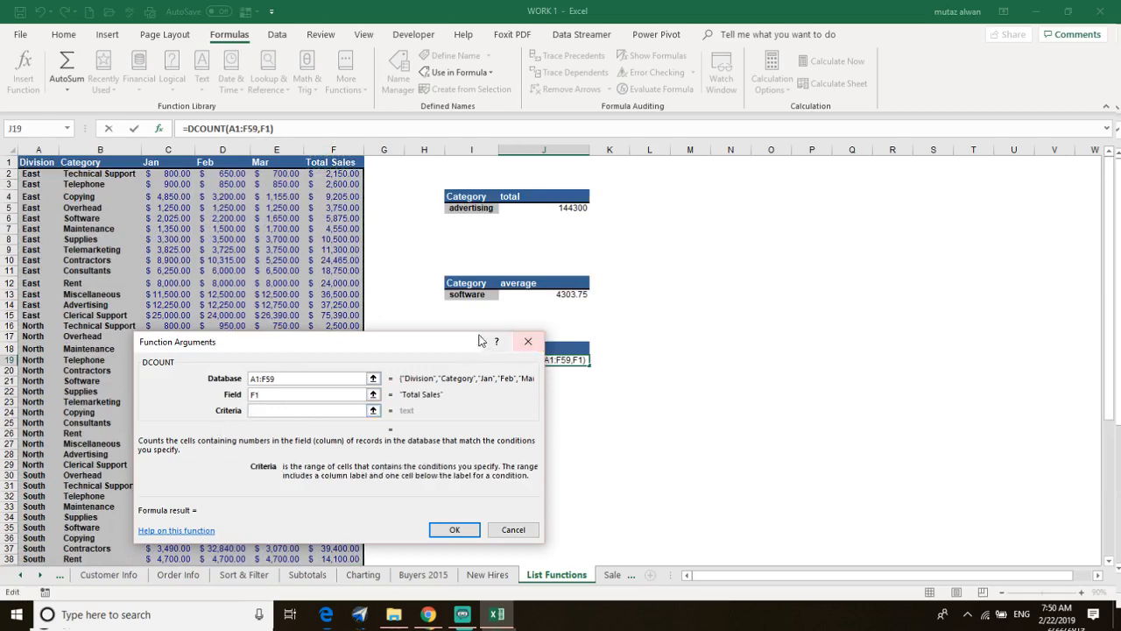
{"action": "scroll", "coordinate": [487, 308], "scroll_direction": "down", "scroll_amount": 3}
{"action": "left_click_drag", "start_coordinate": [445, 239], "coordinate": [478, 261]}
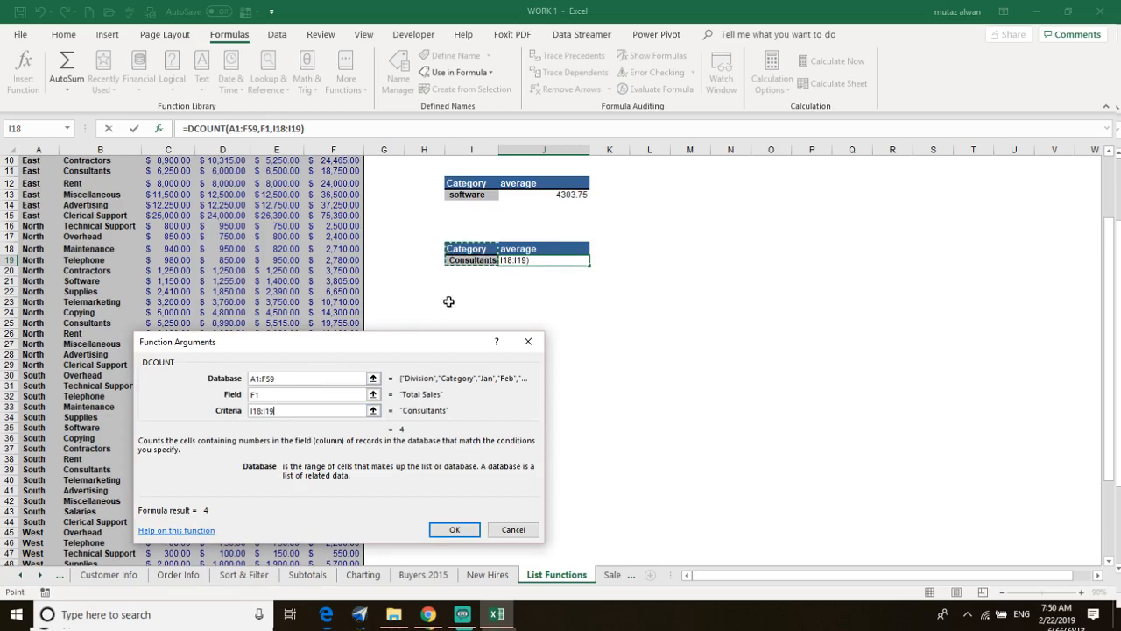
{"action": "left_click", "coordinate": [455, 529]}
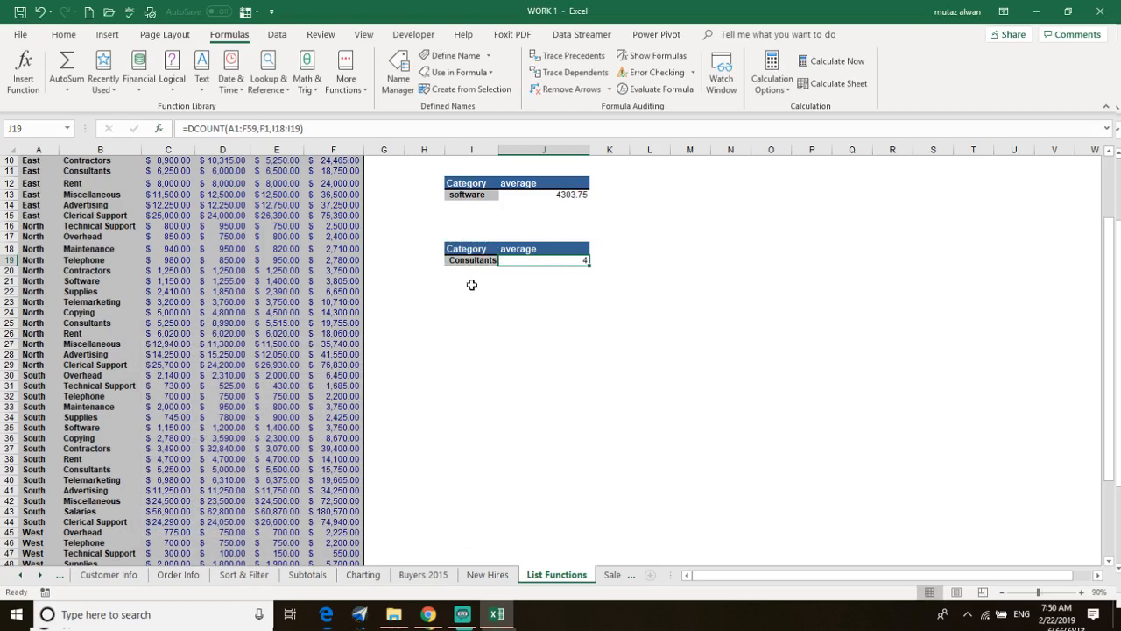
Change the category in I19 of the count table to salaries.
{"action": "left_click", "coordinate": [478, 257]}
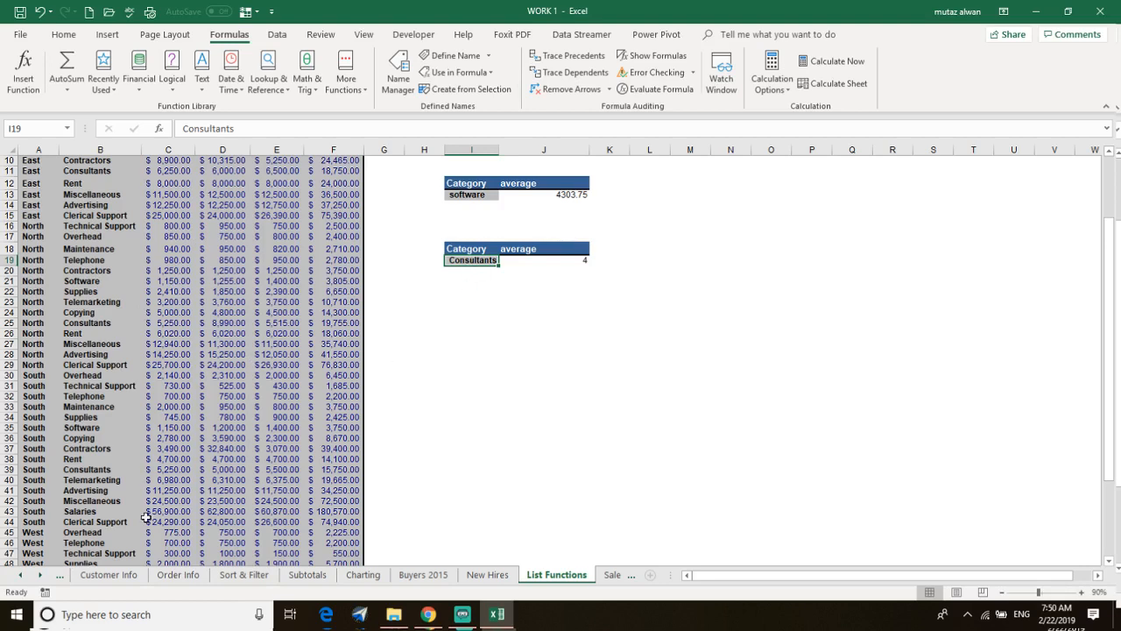
{"action": "type", "text": "sala"}
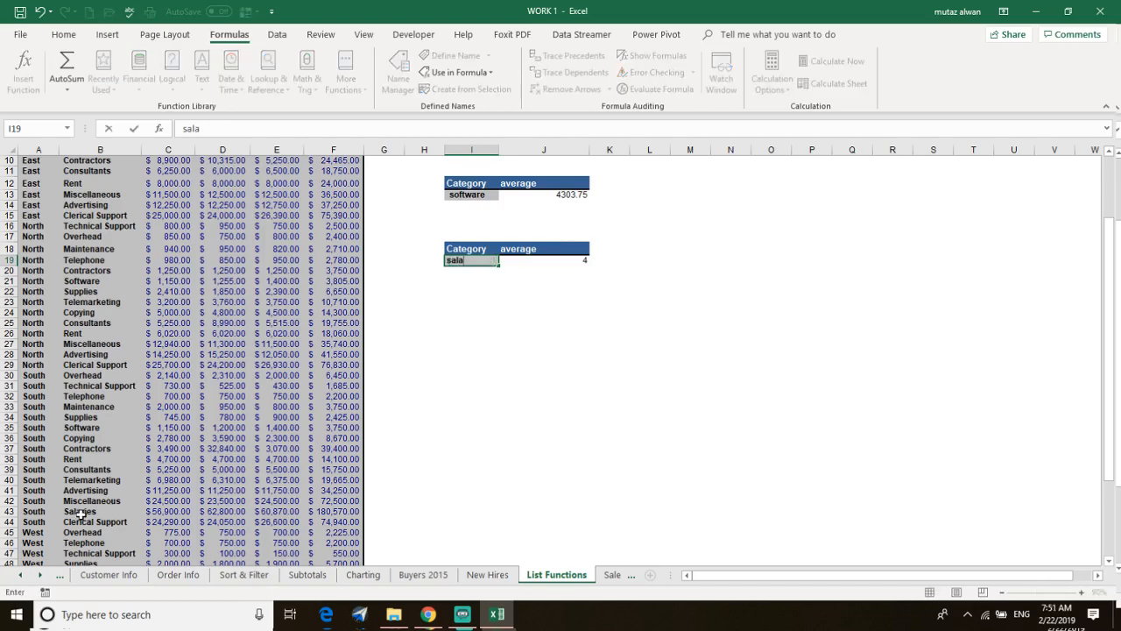
{"action": "type", "text": "ries"}
{"action": "key", "text": "Return"}
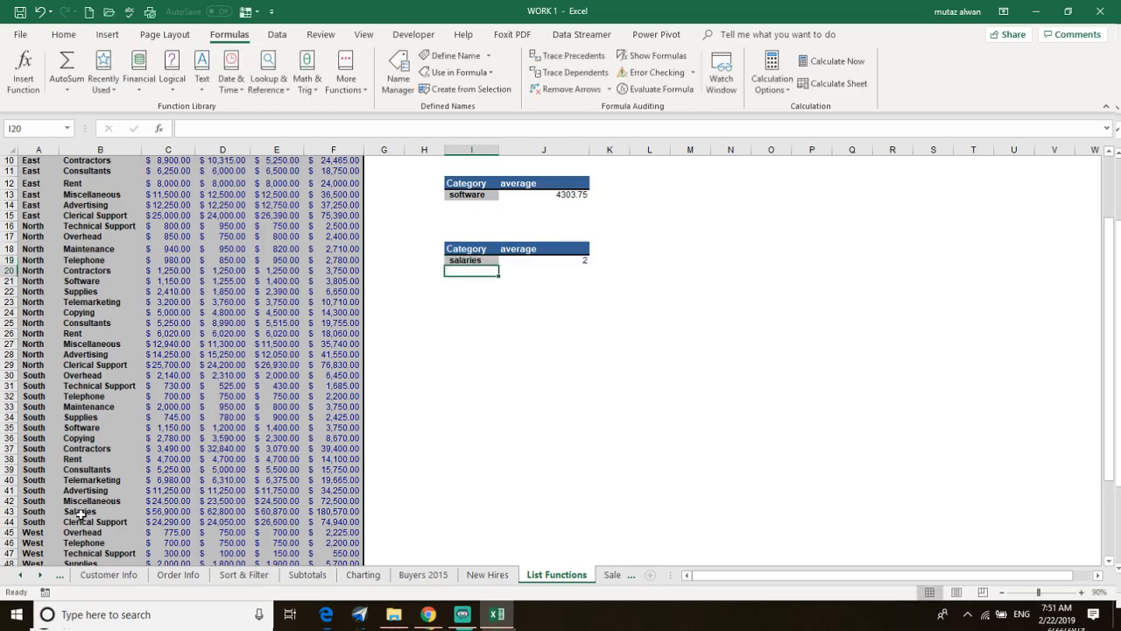
Look through the list's categories and replace the category in I19 with contractors.
{"action": "scroll", "coordinate": [140, 523], "scroll_direction": "down", "scroll_amount": 1}
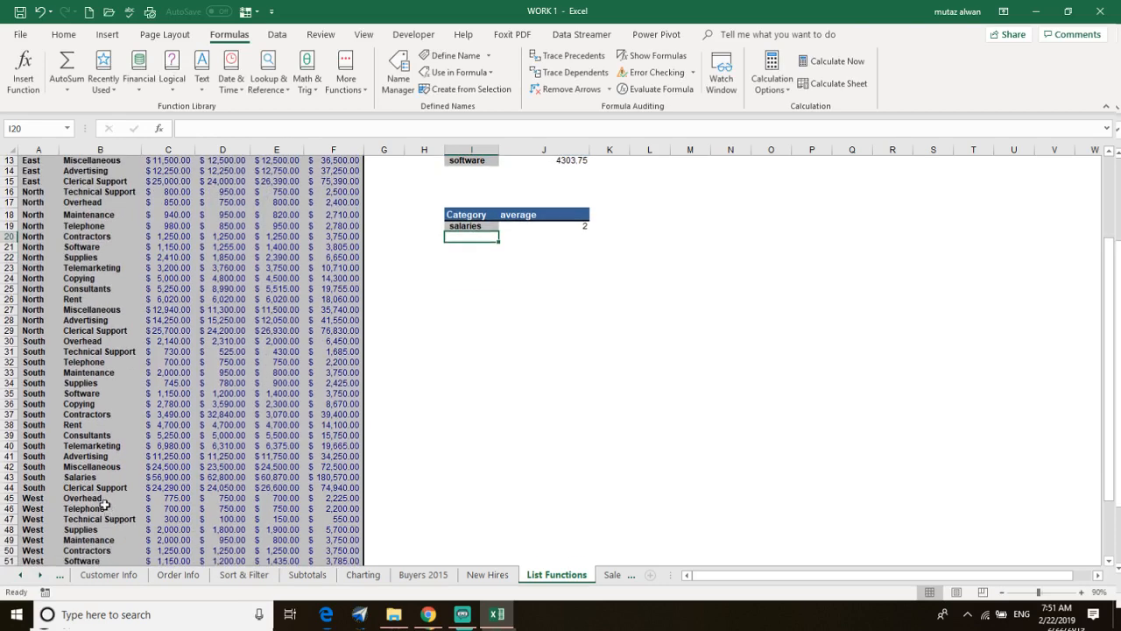
{"action": "left_click", "coordinate": [96, 530]}
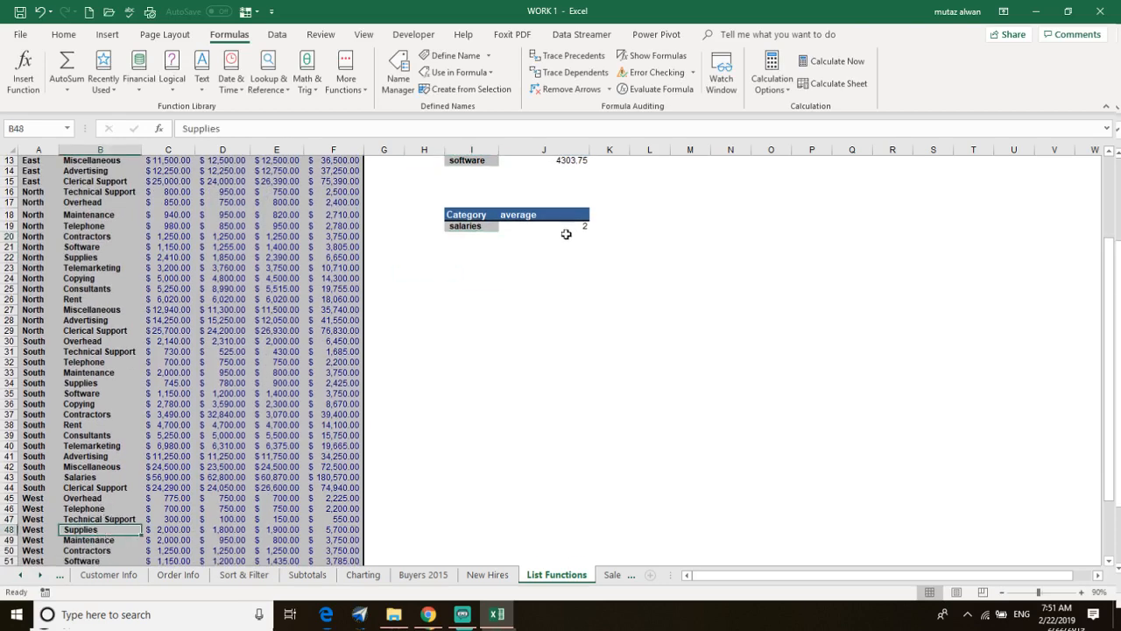
{"action": "scroll", "coordinate": [88, 530], "scroll_direction": "down", "scroll_amount": 1}
{"action": "left_click", "coordinate": [91, 529]}
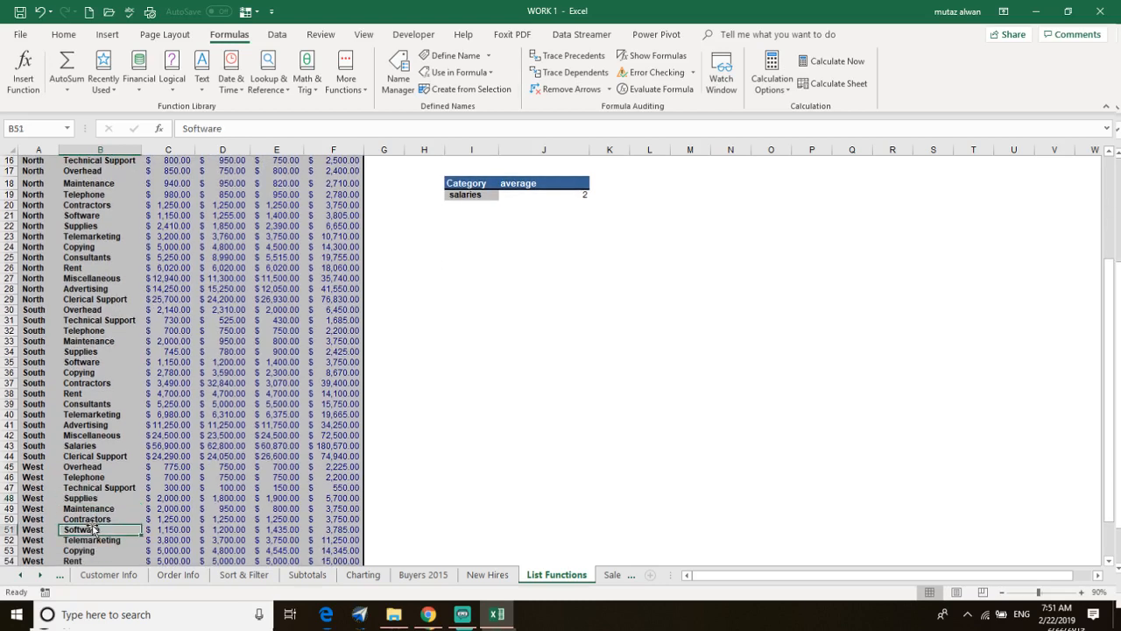
{"action": "double_click", "coordinate": [473, 194]}
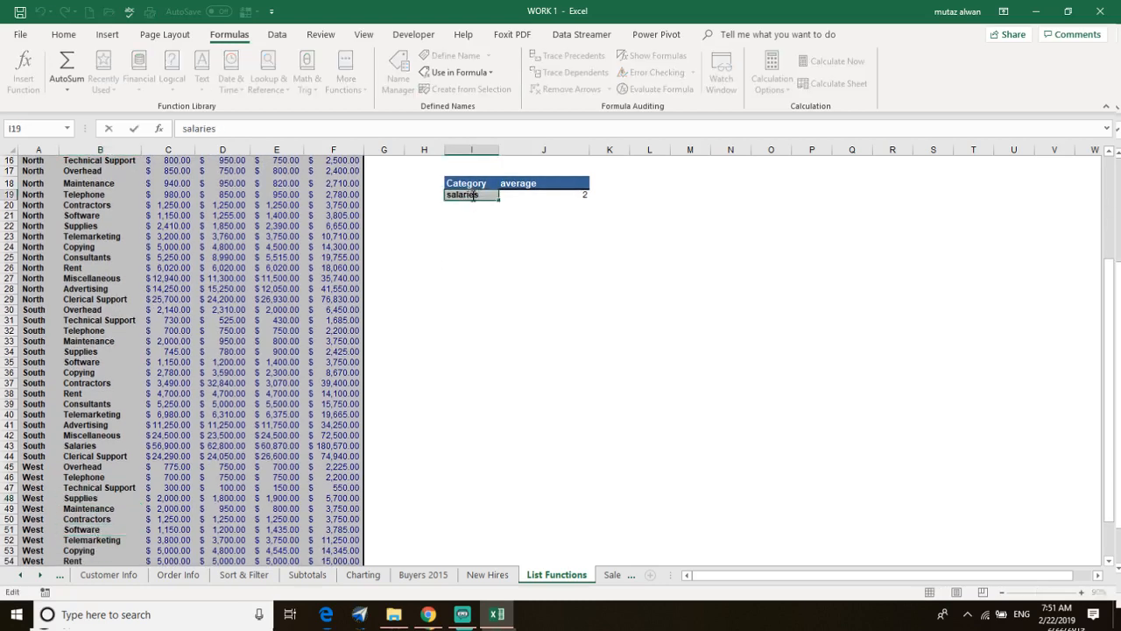
{"action": "key", "text": "BackSpace"}
{"action": "key", "text": "BackSpace"}
{"action": "key", "text": "BackSpace"}
{"action": "key", "text": "BackSpace"}
{"action": "key", "text": "BackSpace"}
{"action": "key", "text": "BackSpace"}
{"action": "key", "text": "BackSpace"}
{"action": "key", "text": "BackSpace"}
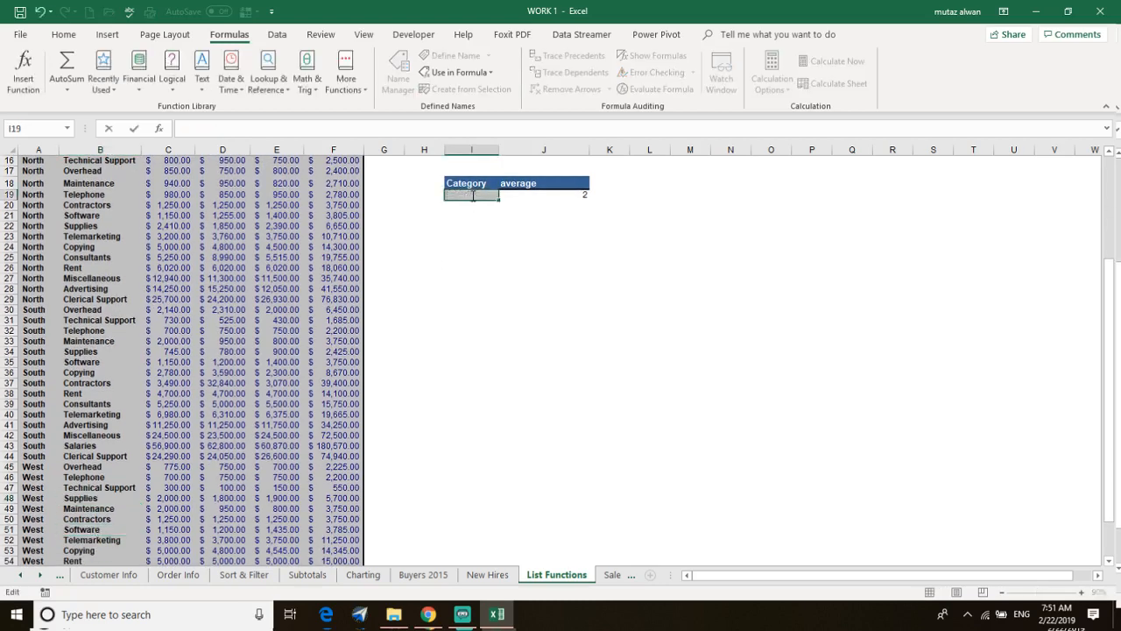
{"action": "type", "text": "contra"}
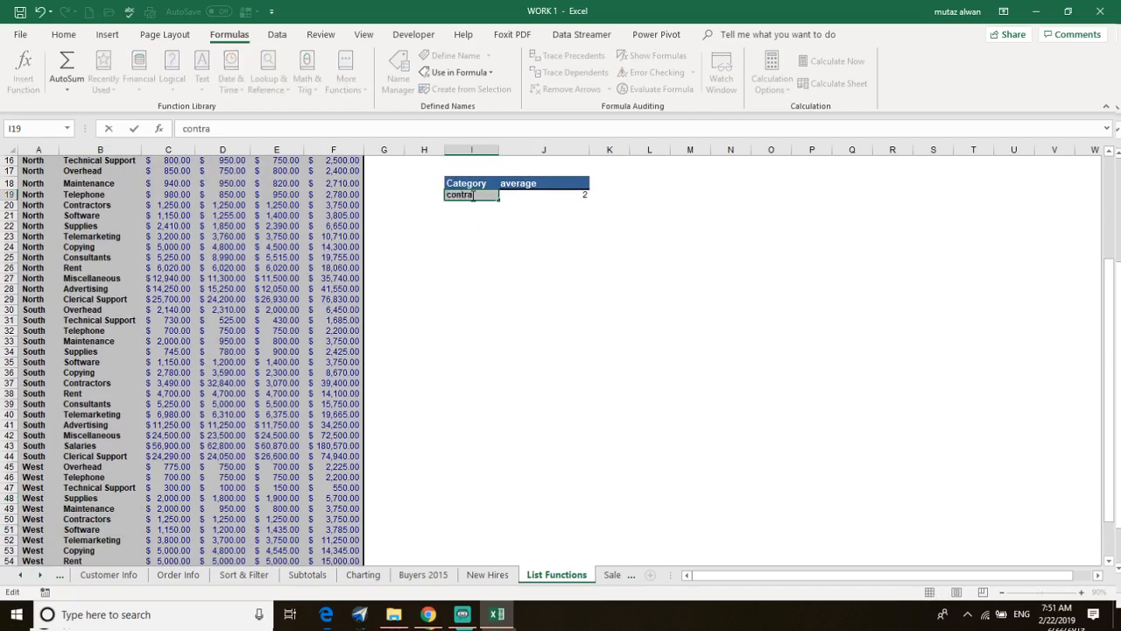
{"action": "type", "text": "ctors"}
{"action": "key", "text": "Return"}
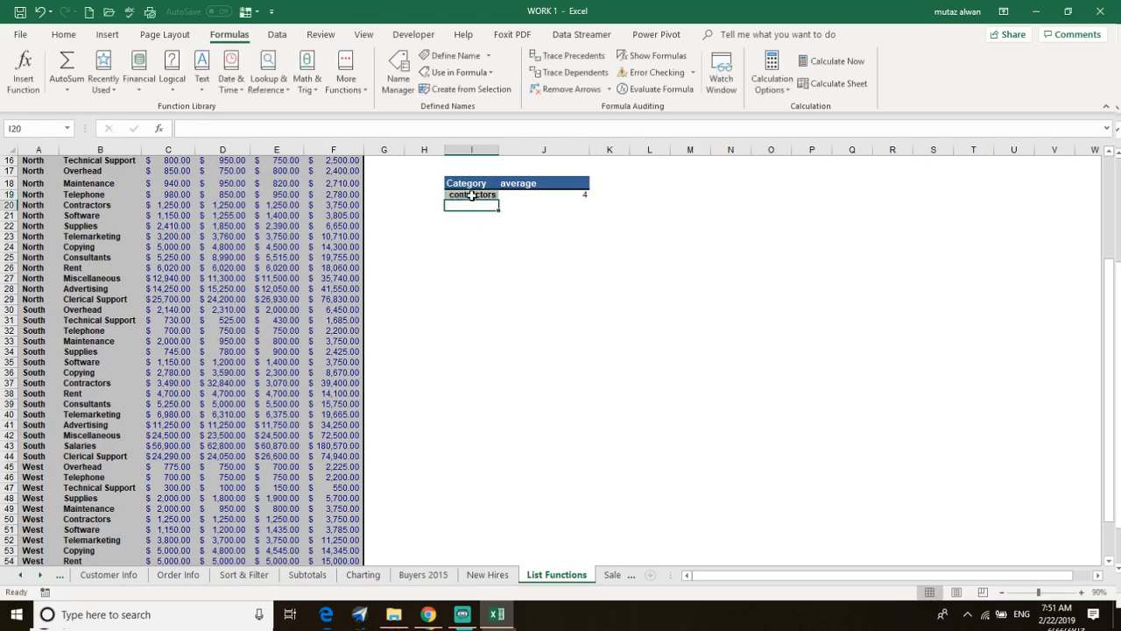
Copy the Clerical Support category from B59 and paste it into I19 of the count table.
{"action": "scroll", "coordinate": [6, 336], "scroll_direction": "down", "scroll_amount": 2}
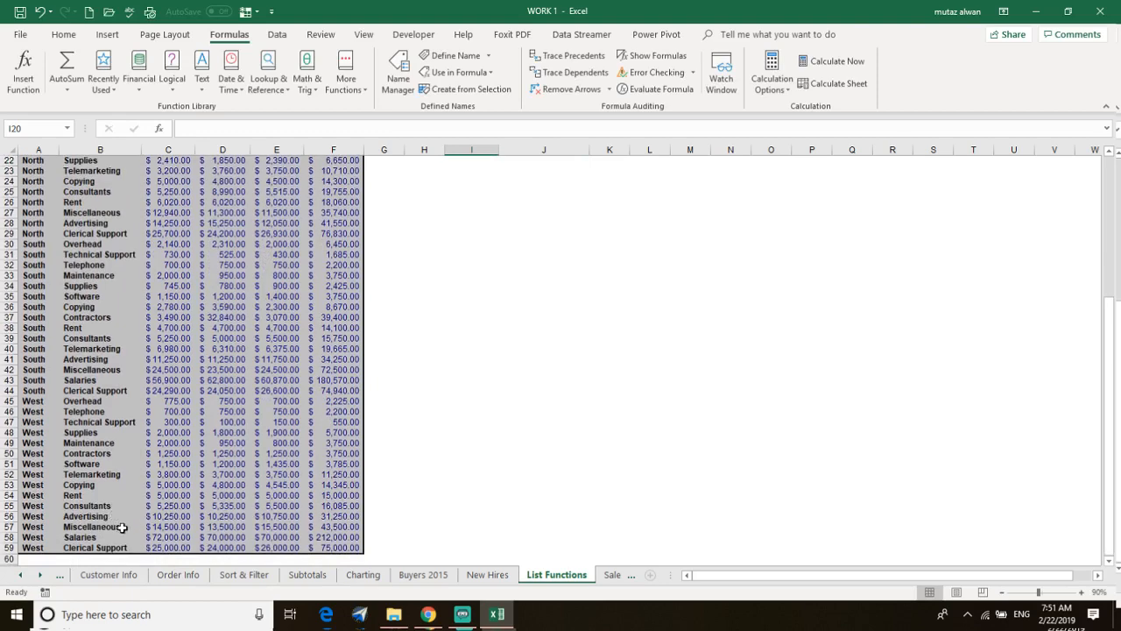
{"action": "left_click", "coordinate": [107, 548]}
{"action": "right_click", "coordinate": [107, 549]}
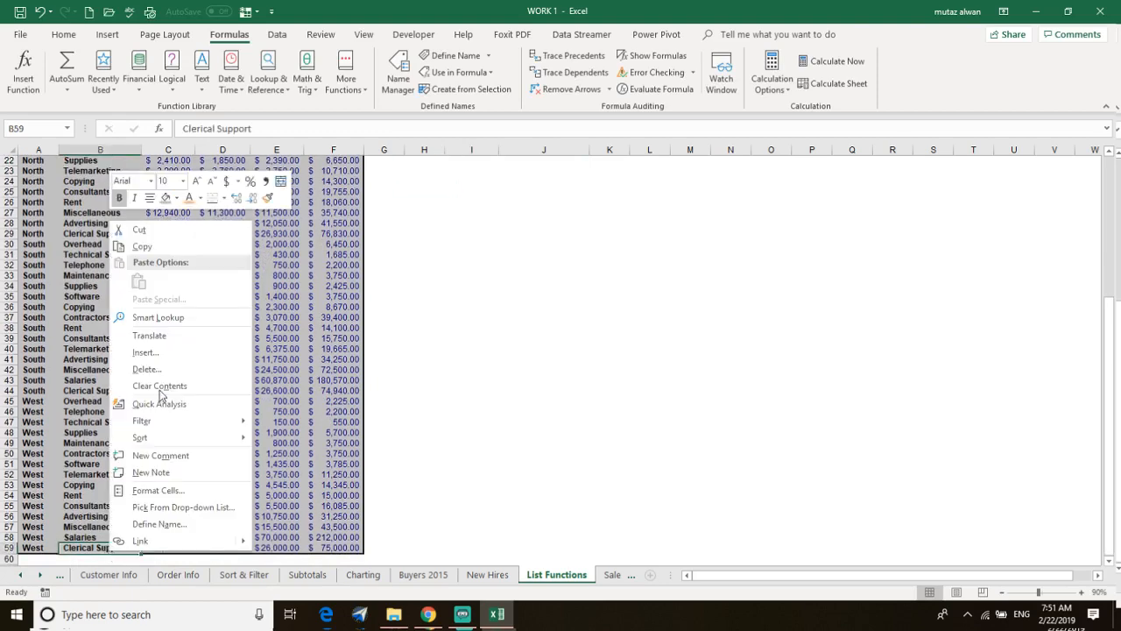
{"action": "left_click", "coordinate": [140, 245]}
{"action": "scroll", "coordinate": [420, 293], "scroll_direction": "up", "scroll_amount": 5}
{"action": "left_click", "coordinate": [475, 291]}
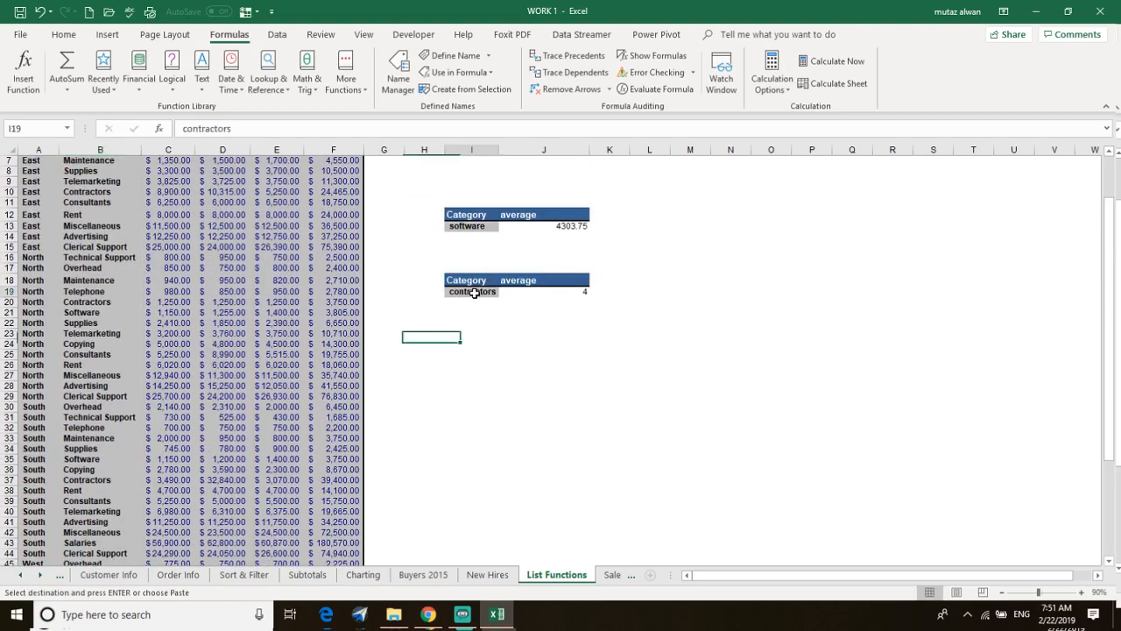
{"action": "right_click", "coordinate": [475, 298]}
{"action": "left_click", "coordinate": [504, 327]}
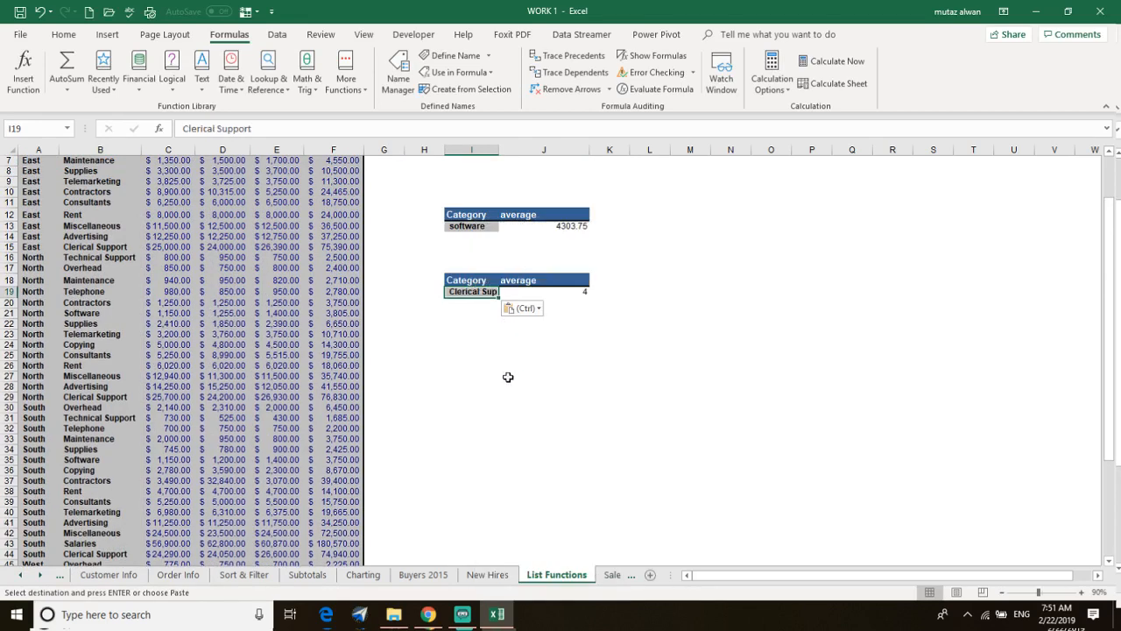
Fit the width of column I to its contents.
{"action": "left_click", "coordinate": [468, 312]}
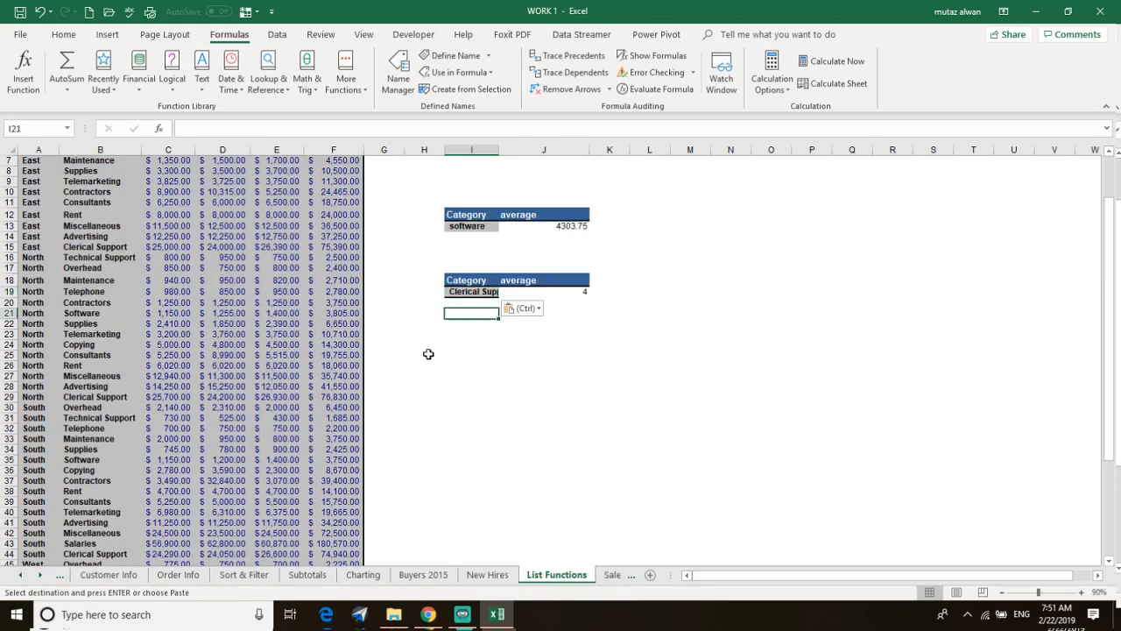
{"action": "double_click", "coordinate": [500, 150]}
{"action": "left_click", "coordinate": [594, 362]}
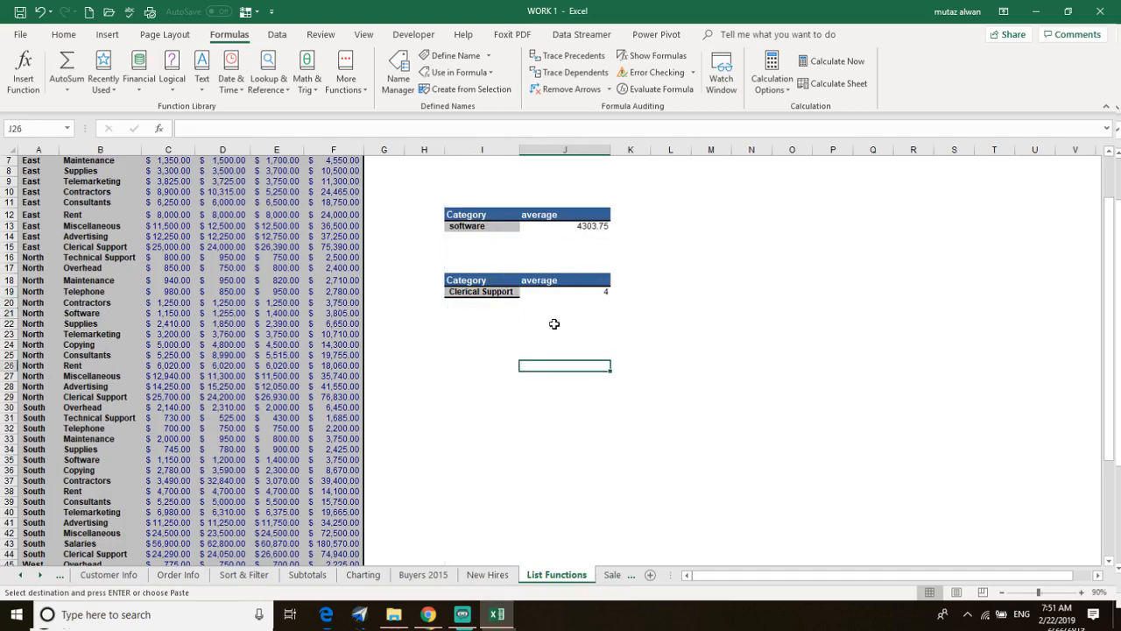
{"action": "scroll", "coordinate": [473, 275], "scroll_direction": "down", "scroll_amount": 3}
{"action": "scroll", "coordinate": [541, 248], "scroll_direction": "up", "scroll_amount": 1}
{"action": "scroll", "coordinate": [160, 476], "scroll_direction": "down", "scroll_amount": 5}
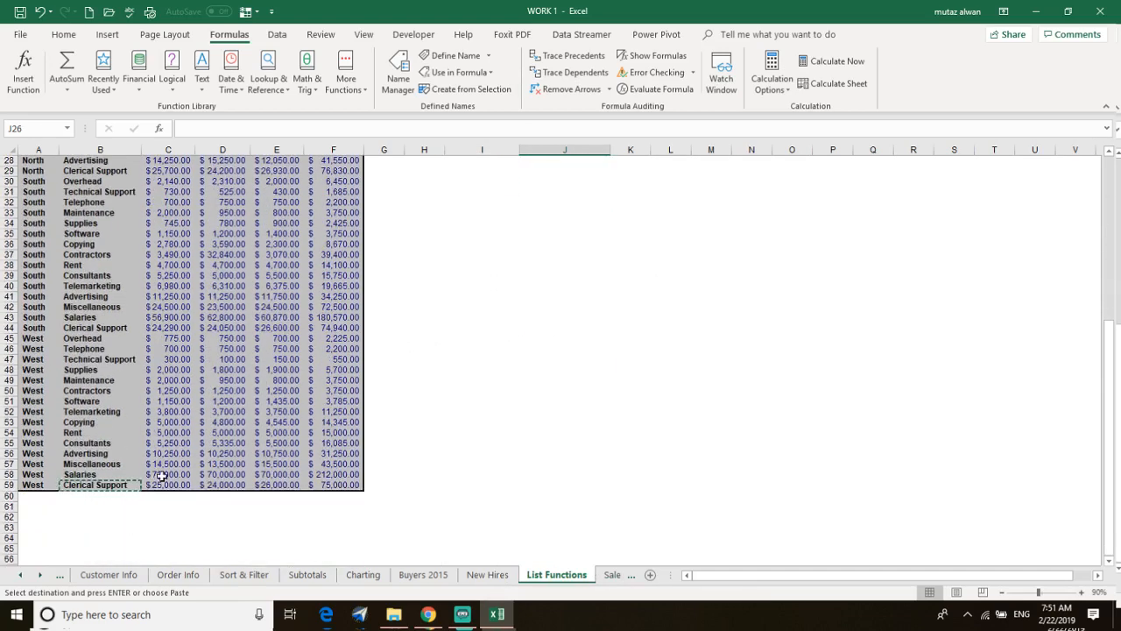
{"action": "scroll", "coordinate": [581, 310], "scroll_direction": "up", "scroll_amount": 4}
{"action": "scroll", "coordinate": [512, 262], "scroll_direction": "up", "scroll_amount": 2}
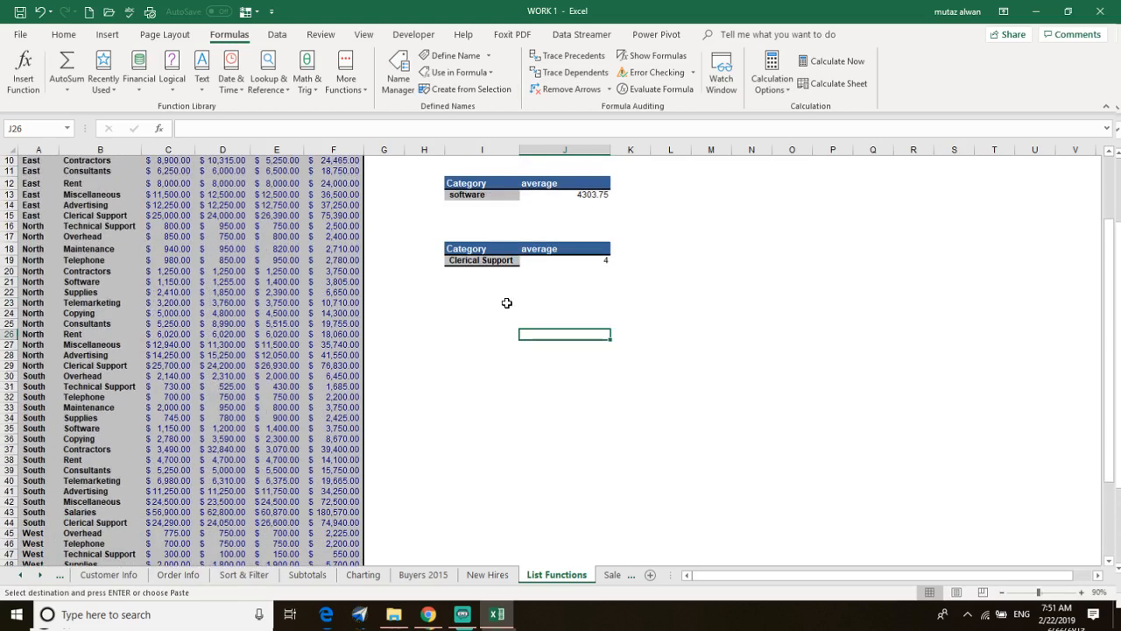
Enter the formula =SUM(F2:F59) in I25 to add up the whole Total Sales column.
{"action": "left_click", "coordinate": [463, 324]}
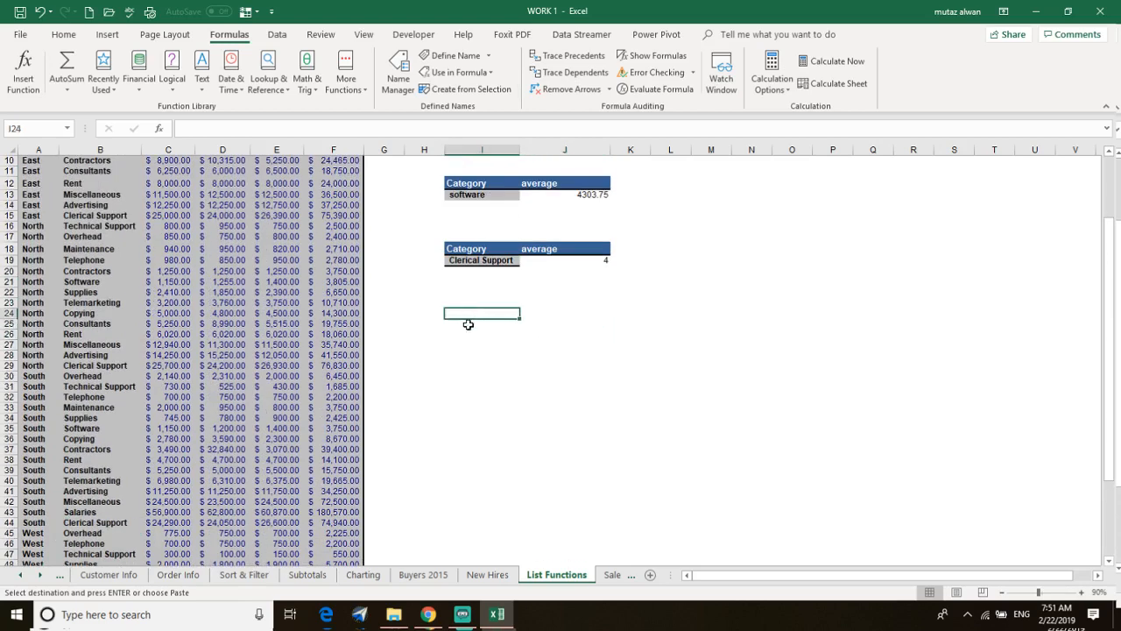
{"action": "left_click", "coordinate": [463, 331]}
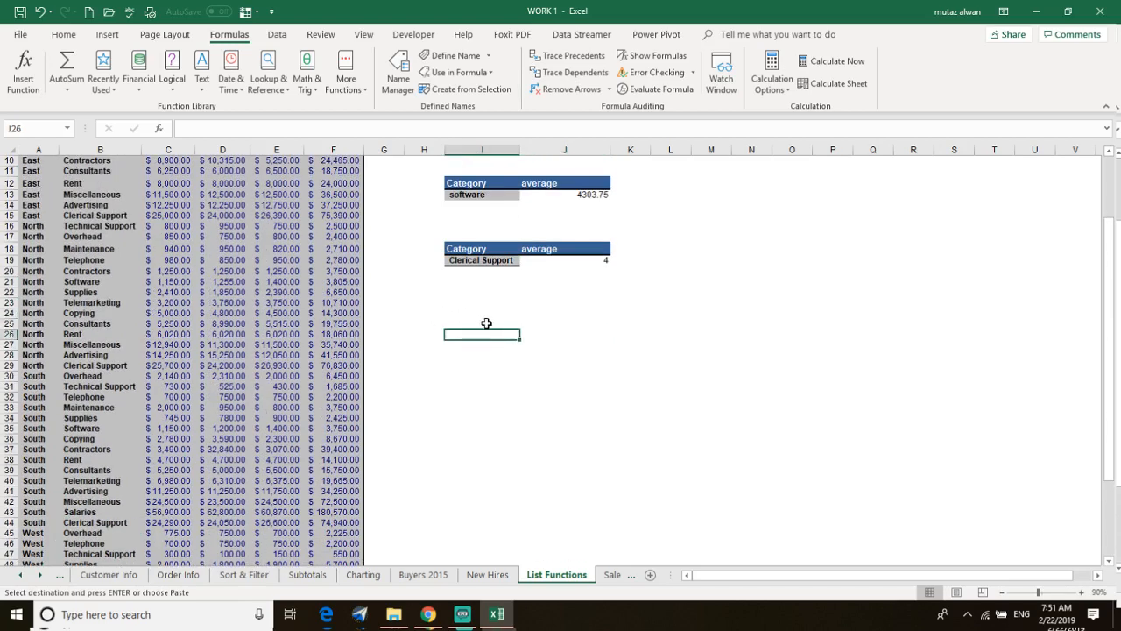
{"action": "left_click", "coordinate": [486, 323]}
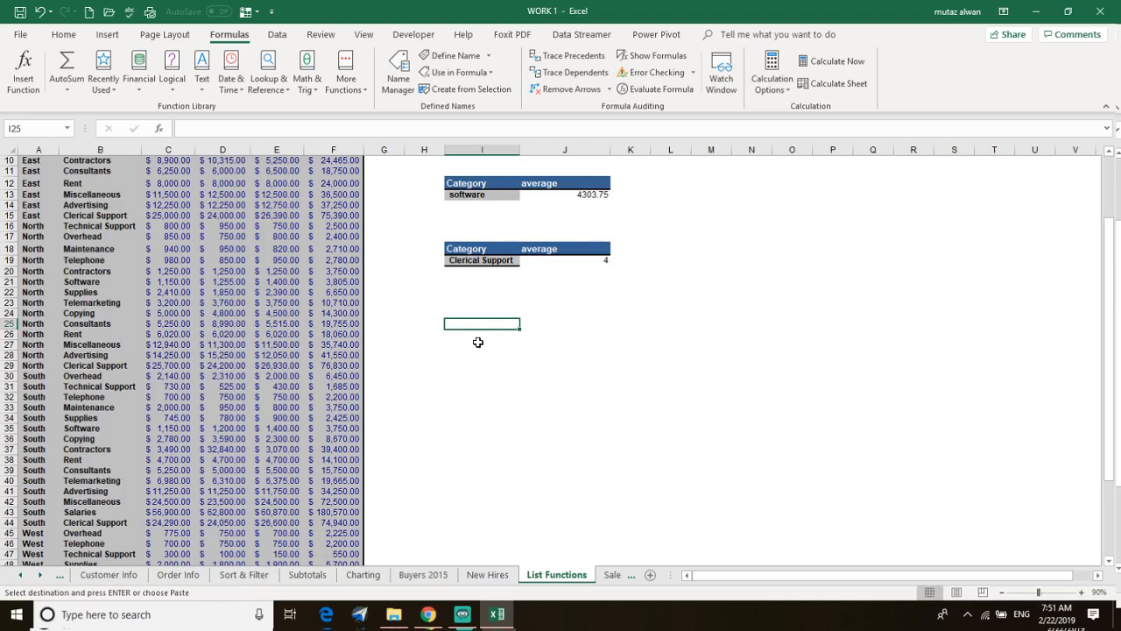
{"action": "type", "text": "=sum"}
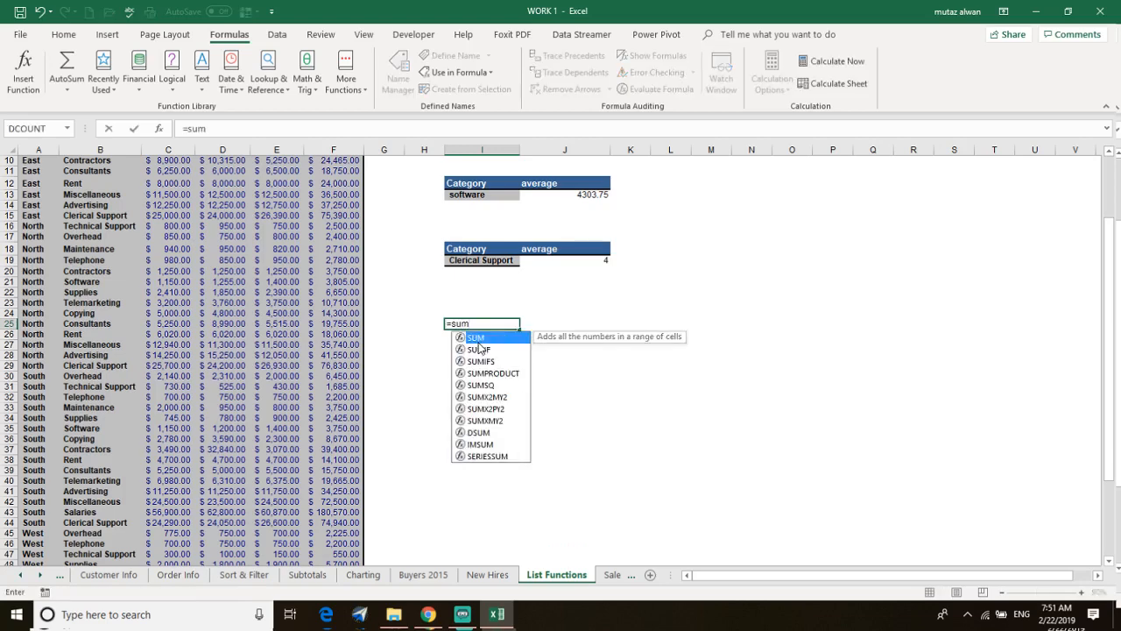
{"action": "type", "text": "("}
{"action": "scroll", "coordinate": [415, 230], "scroll_direction": "up", "scroll_amount": 3}
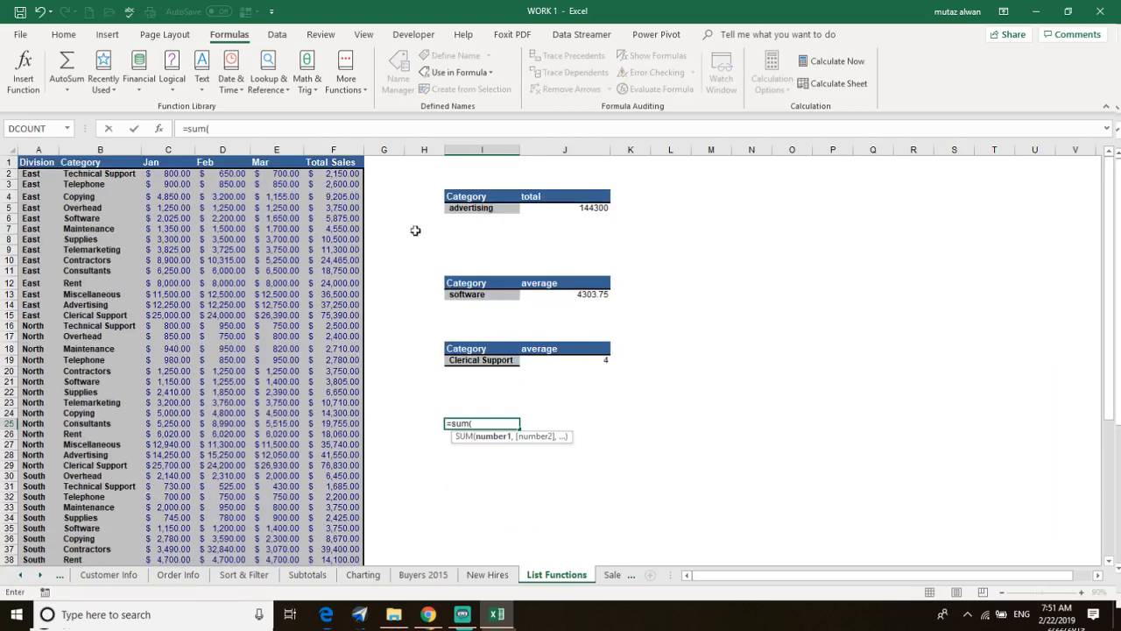
{"action": "left_click", "coordinate": [344, 174]}
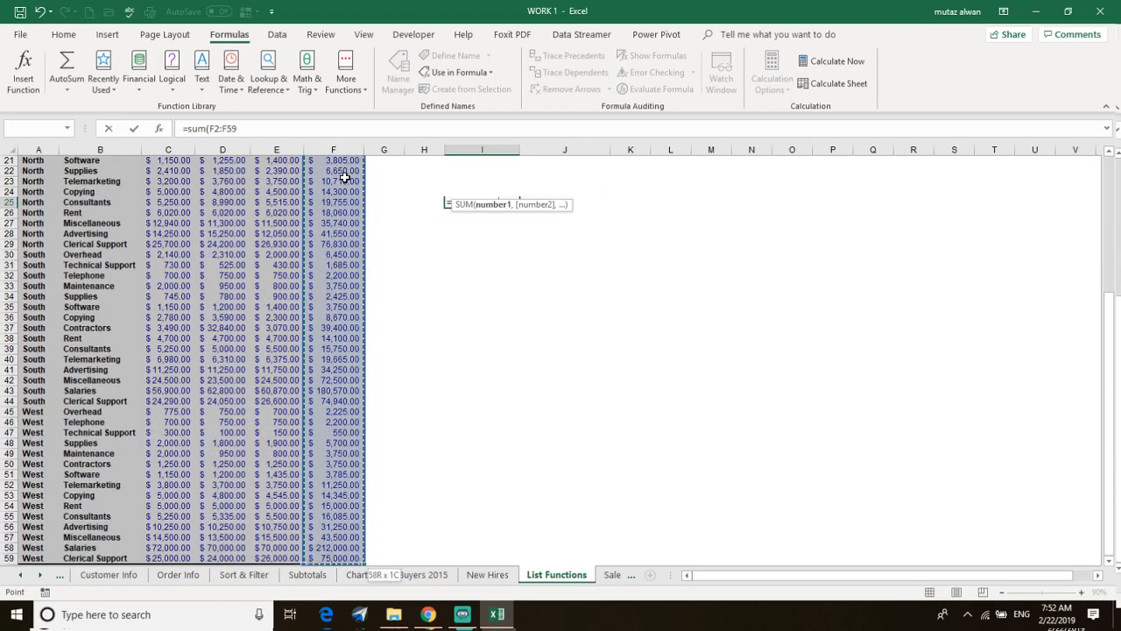
{"action": "scroll", "coordinate": [523, 253], "scroll_direction": "up", "scroll_amount": 2}
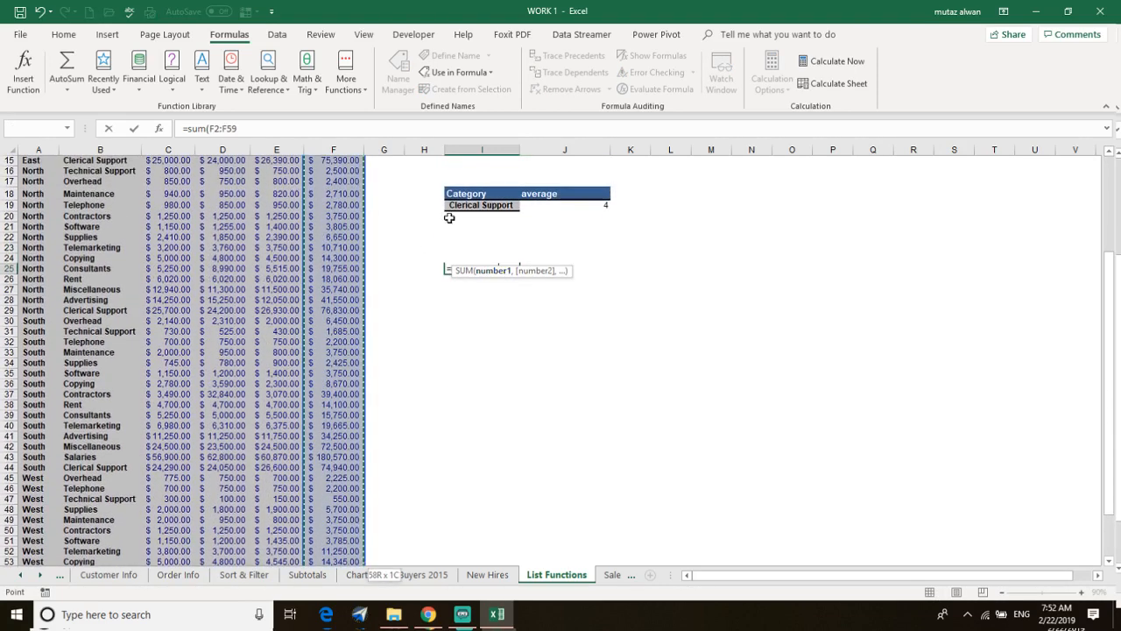
{"action": "left_click", "coordinate": [445, 268]}
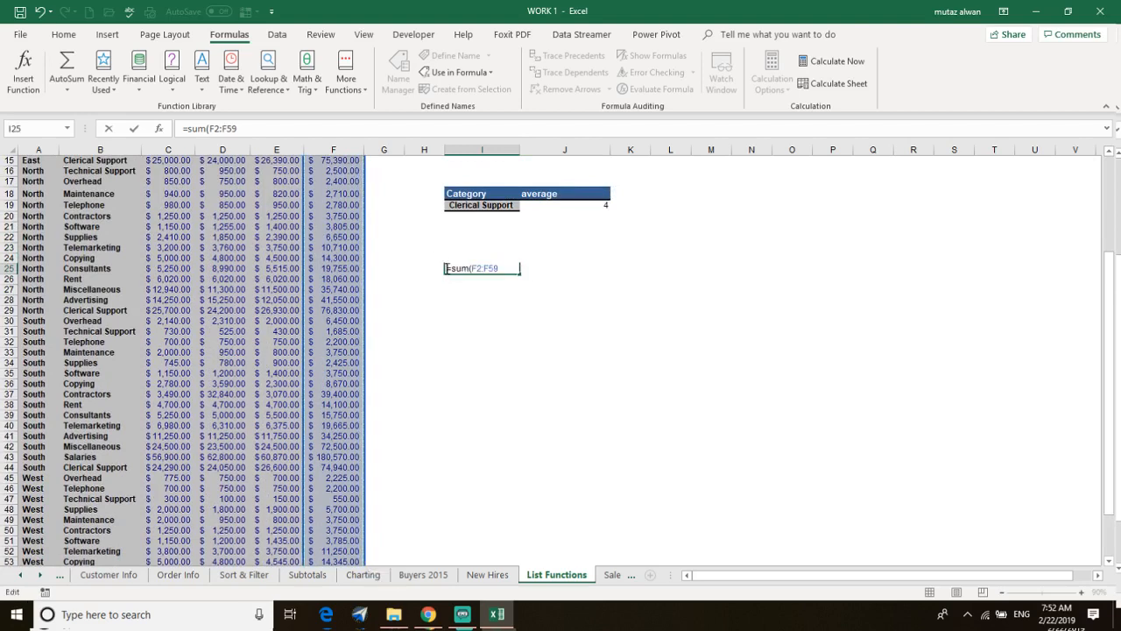
{"action": "left_click", "coordinate": [512, 268]}
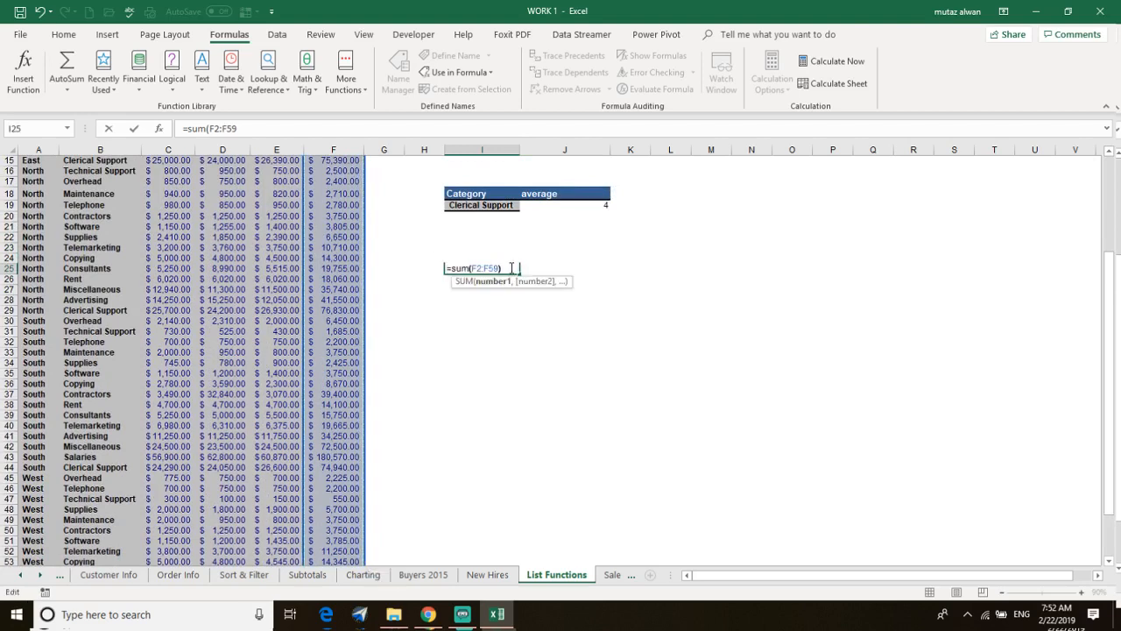
{"action": "type", "text": ")"}
{"action": "key", "text": "Return"}
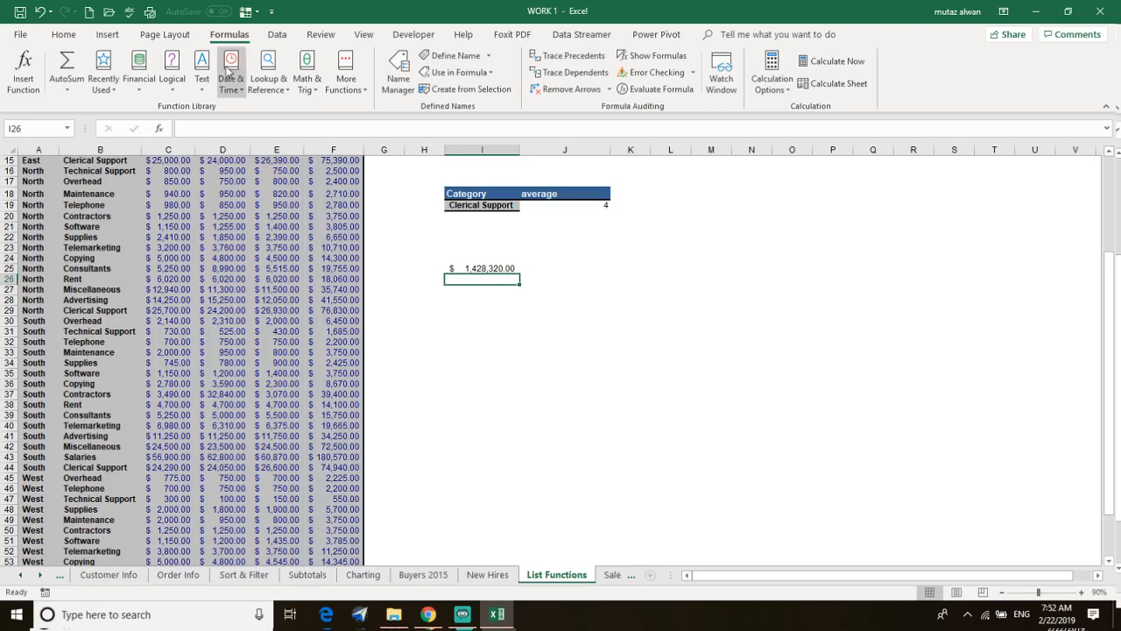
Start a SUBTOTAL function in J25, finding it by searching the function list for subtotal.
{"action": "left_click", "coordinate": [534, 279]}
{"action": "left_click", "coordinate": [525, 267]}
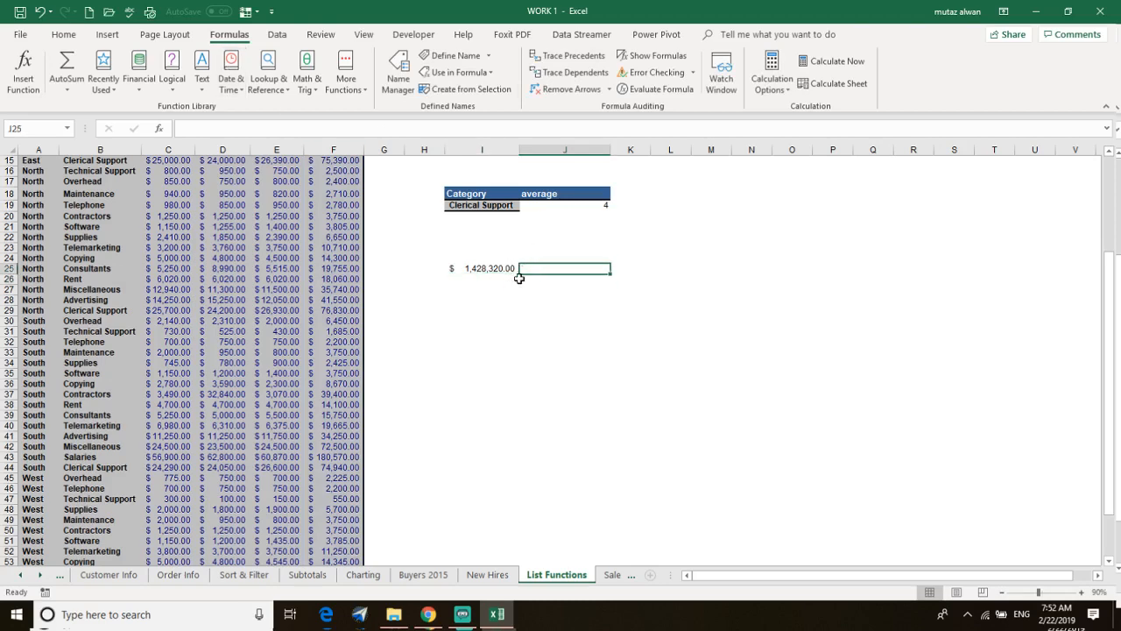
{"action": "scroll", "coordinate": [479, 263], "scroll_direction": "up", "scroll_amount": 3}
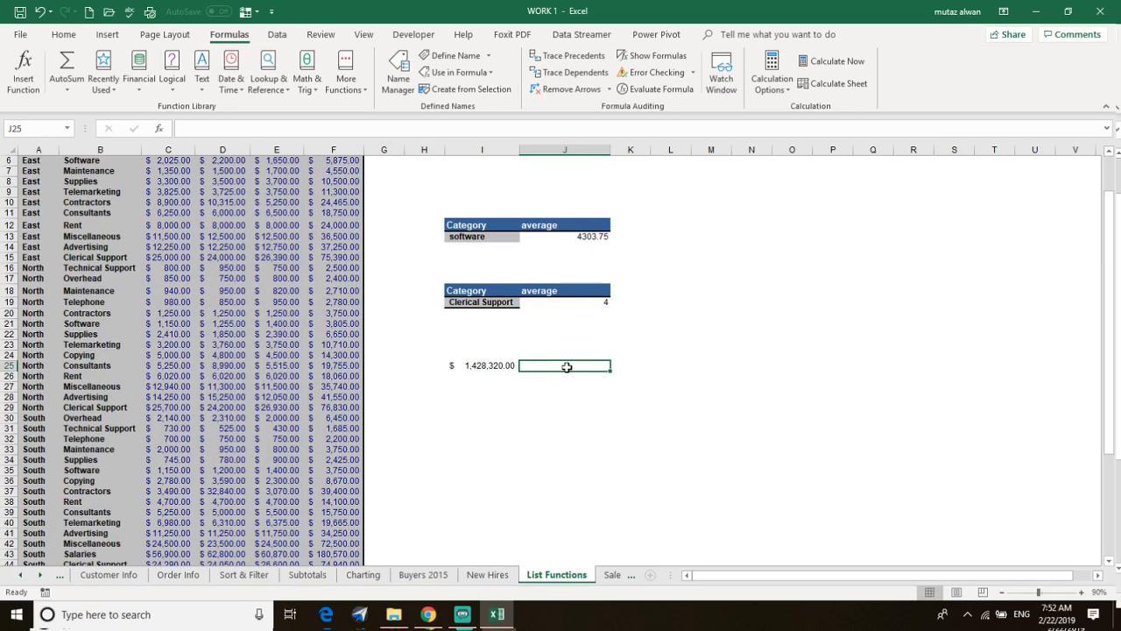
{"action": "left_click", "coordinate": [22, 72]}
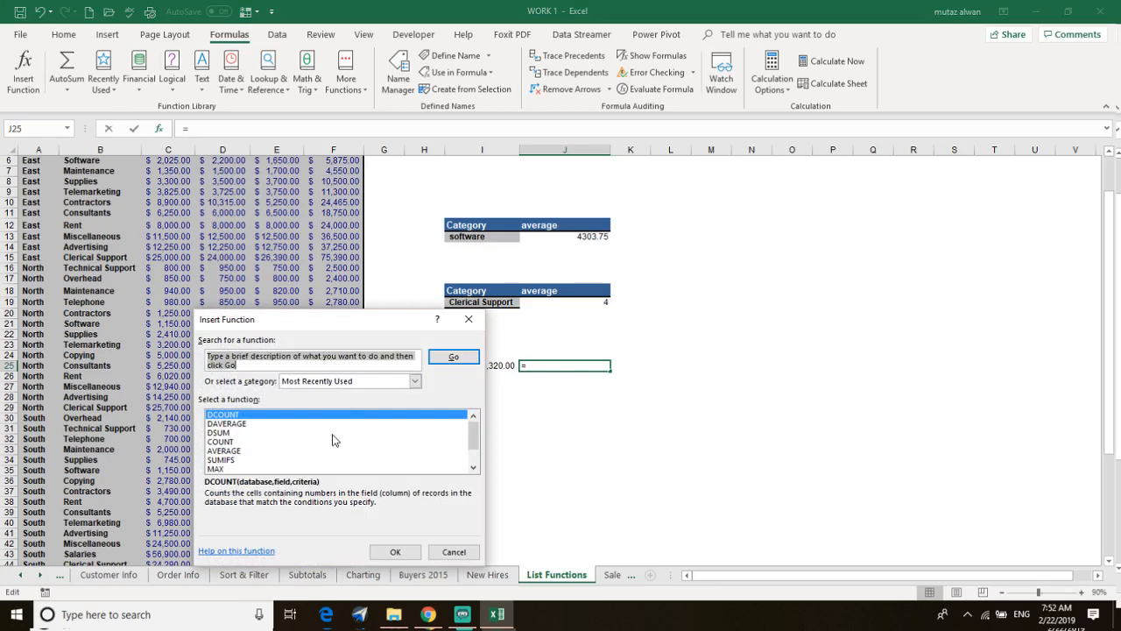
{"action": "type", "text": "subtotal"}
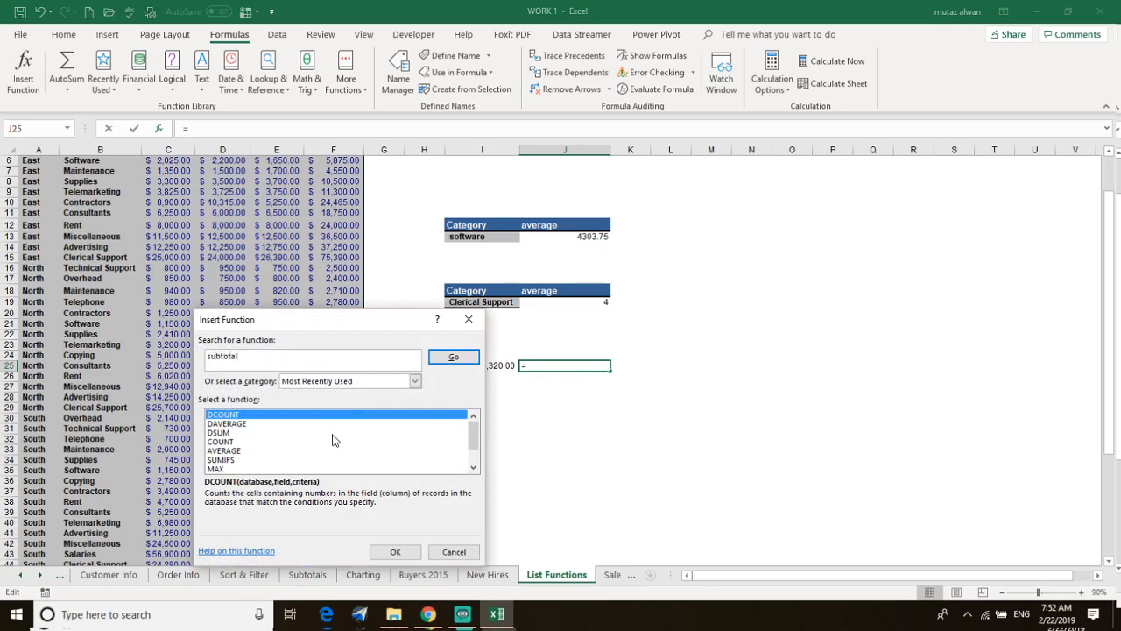
{"action": "key", "text": "Return"}
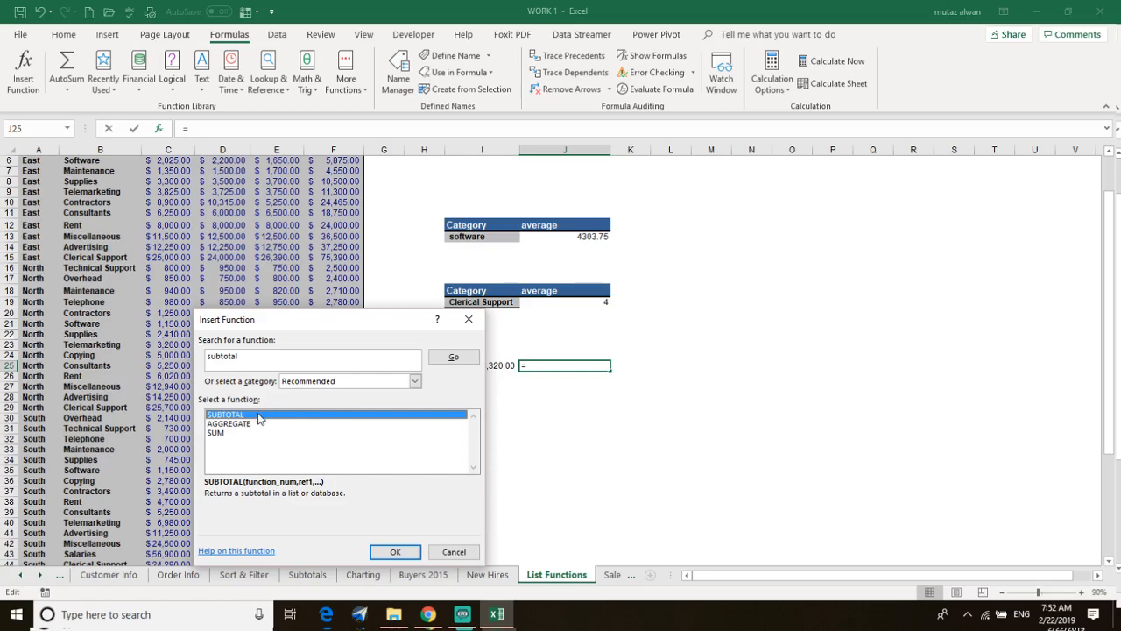
{"action": "double_click", "coordinate": [259, 417]}
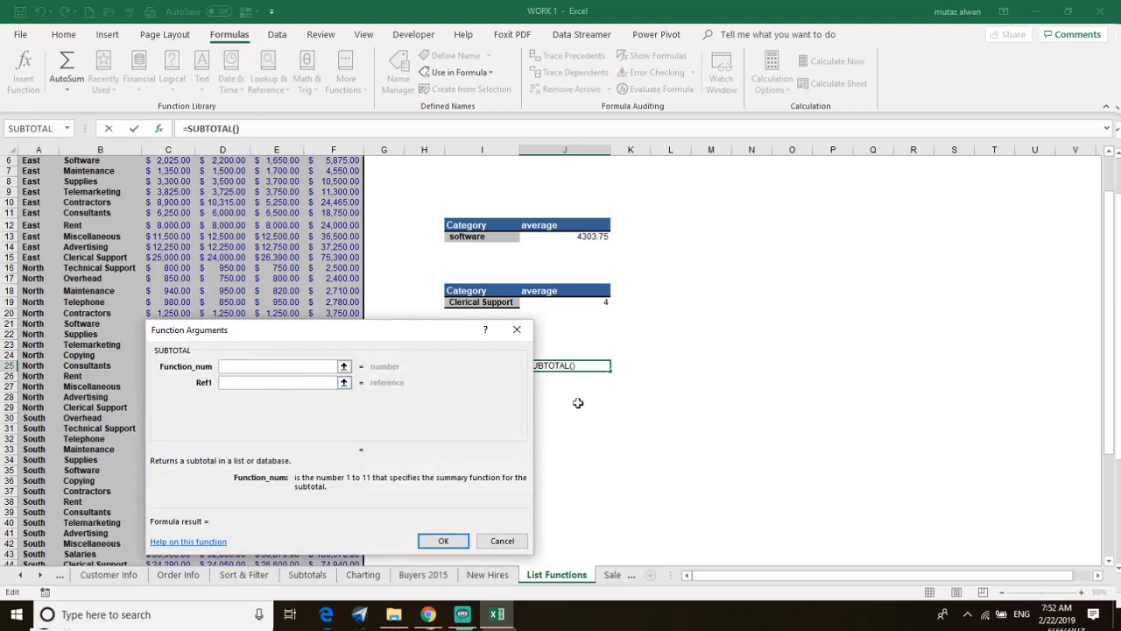
{"action": "left_click", "coordinate": [264, 383]}
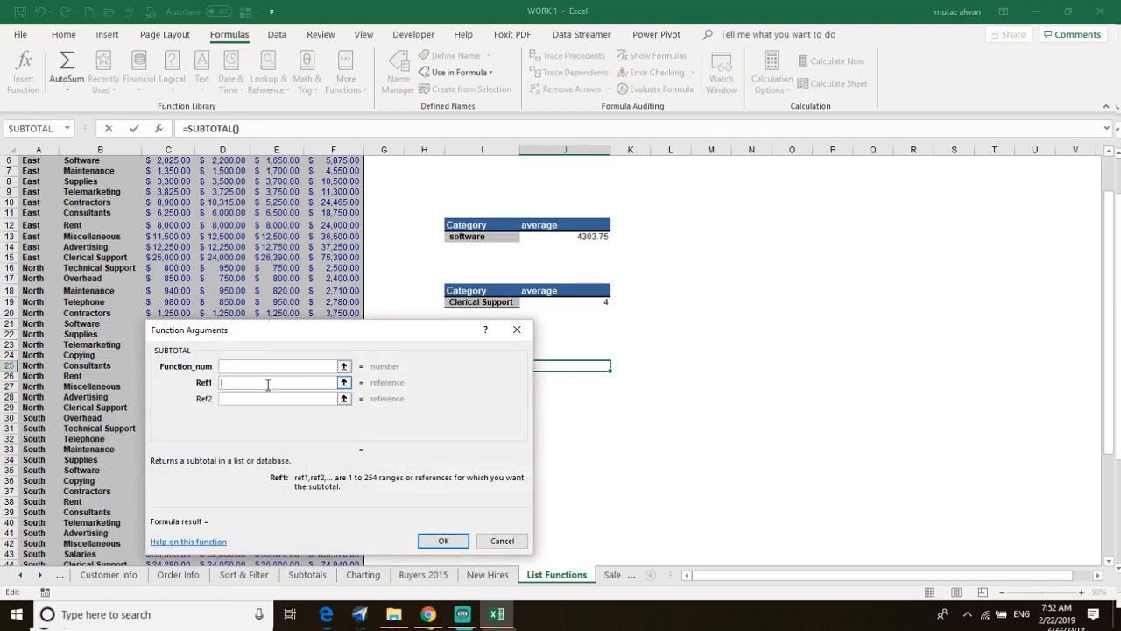
{"action": "scroll", "coordinate": [267, 383], "scroll_direction": "up", "scroll_amount": 2}
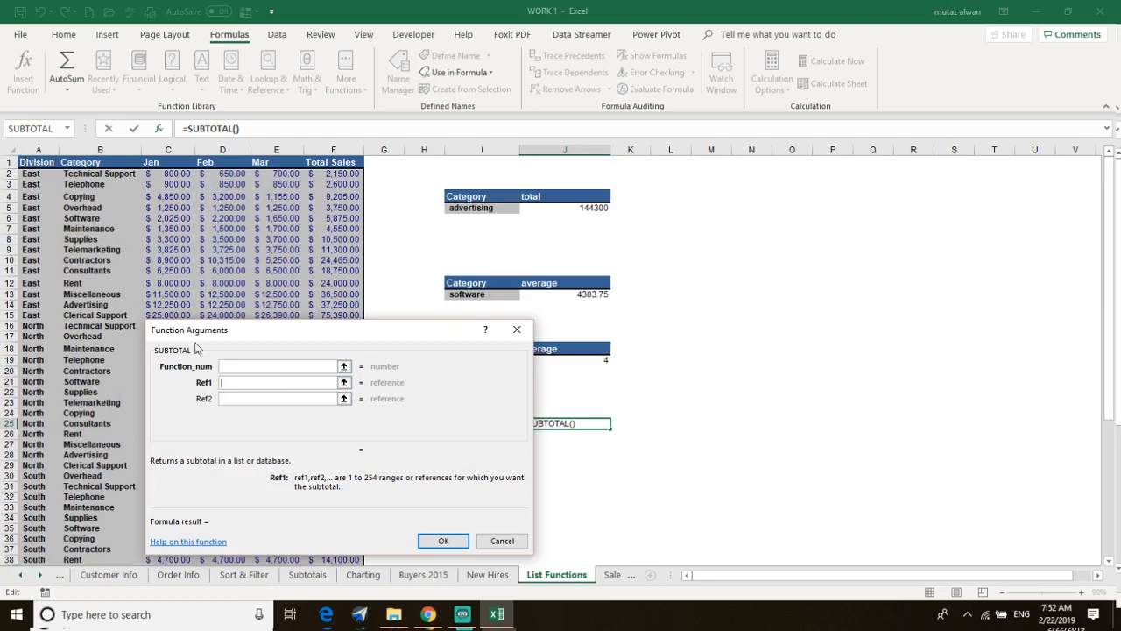
{"action": "left_click", "coordinate": [225, 365]}
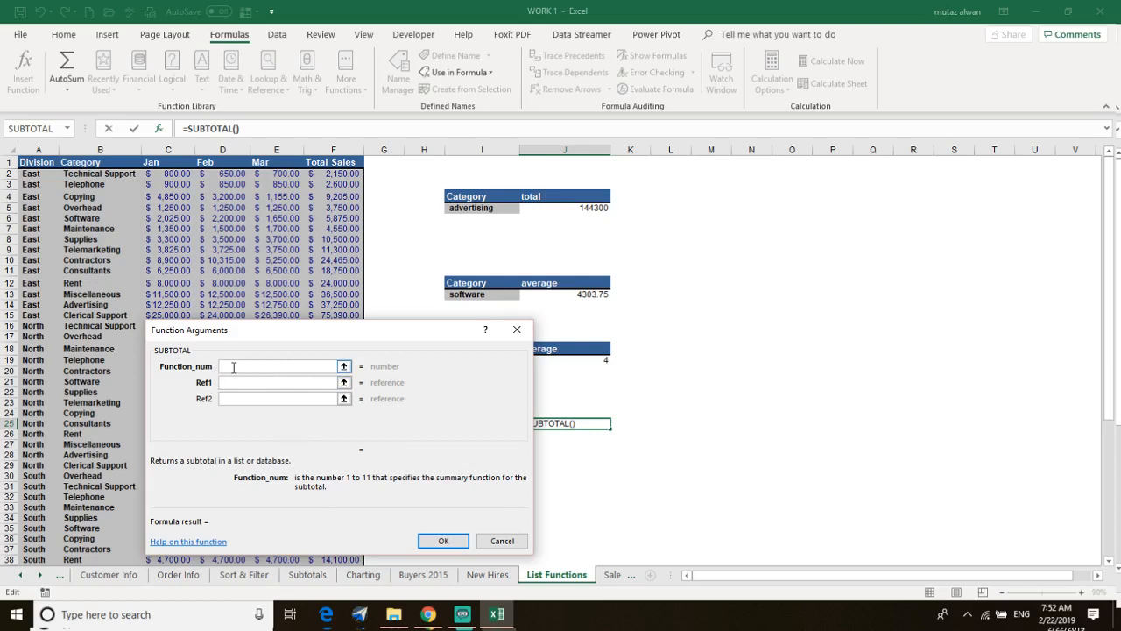
Open the SUBTOTAL help article, examine which function numbers stand for which functions, and close the browser.
{"action": "left_click", "coordinate": [196, 541]}
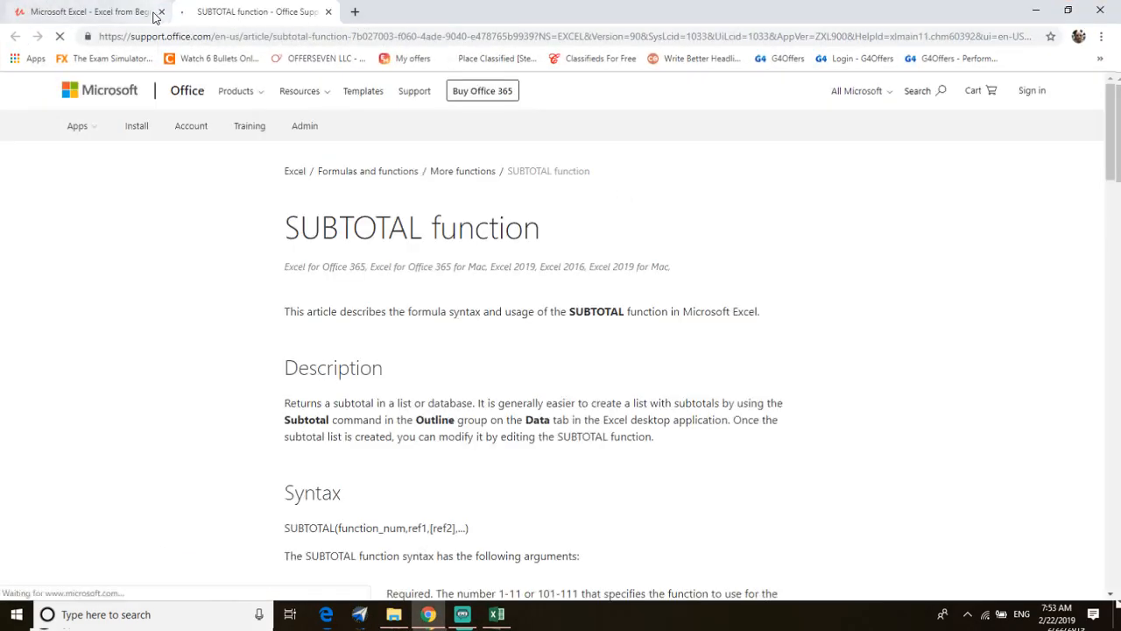
{"action": "scroll", "coordinate": [397, 153], "scroll_direction": "down", "scroll_amount": 3}
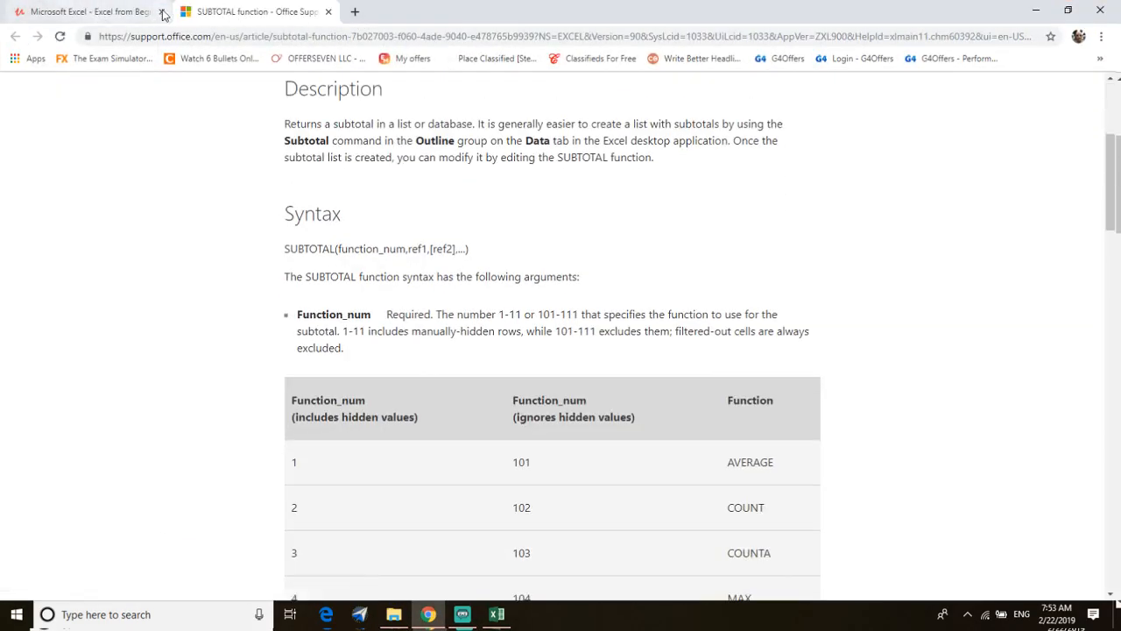
{"action": "left_click", "coordinate": [161, 11]}
{"action": "scroll", "coordinate": [512, 354], "scroll_direction": "down", "scroll_amount": 2}
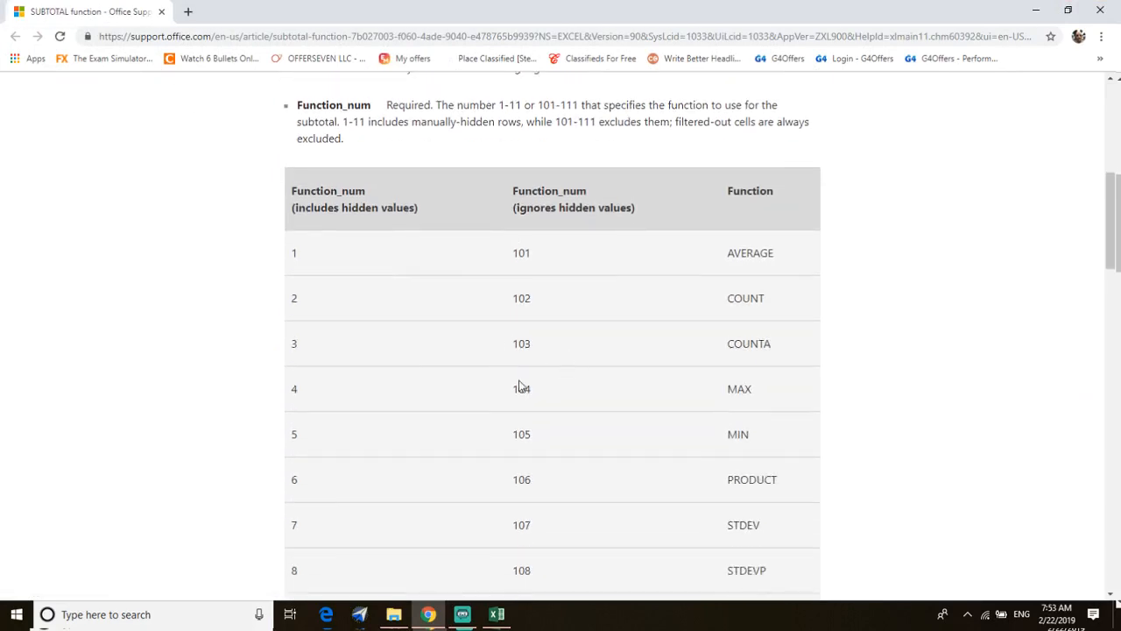
{"action": "scroll", "coordinate": [518, 386], "scroll_direction": "down", "scroll_amount": 2}
{"action": "scroll", "coordinate": [508, 417], "scroll_direction": "down", "scroll_amount": 1}
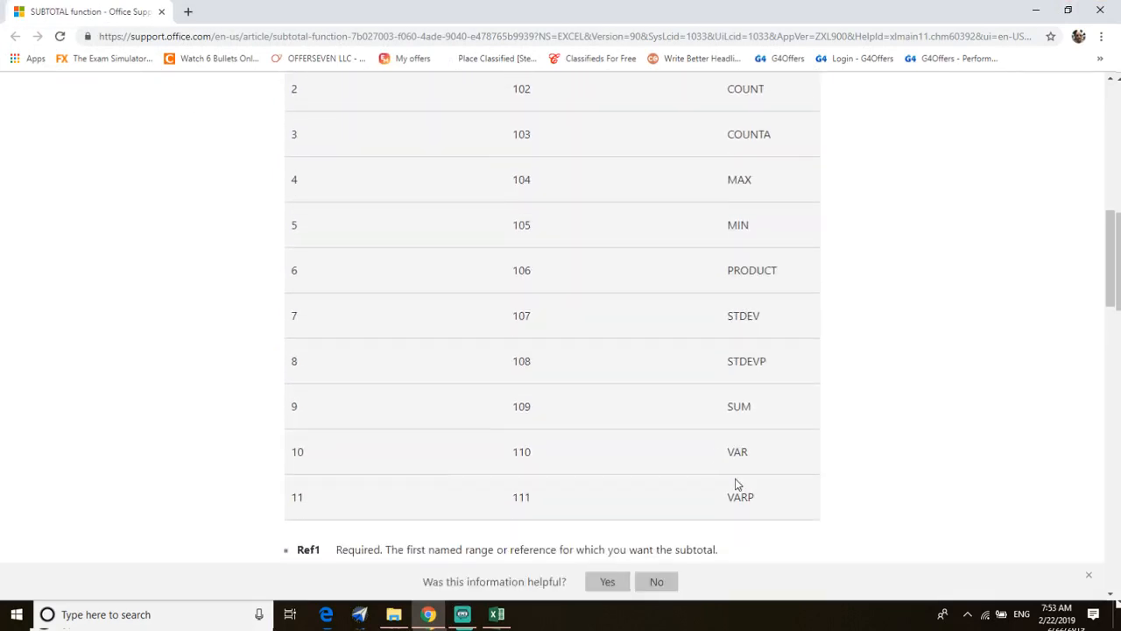
{"action": "scroll", "coordinate": [726, 343], "scroll_direction": "up", "scroll_amount": 1}
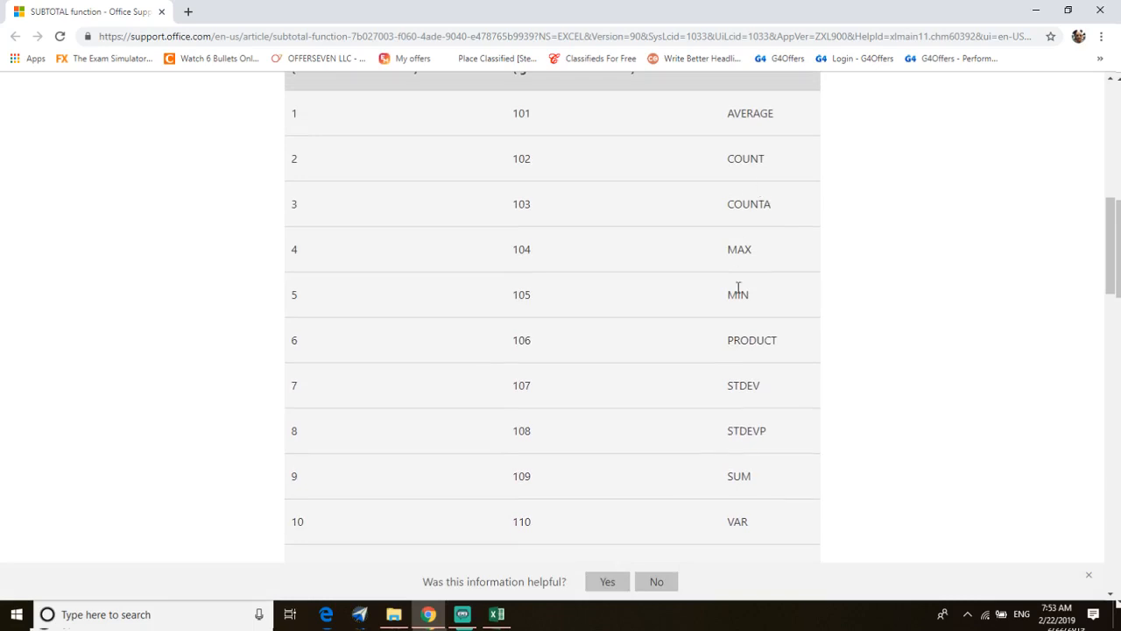
{"action": "scroll", "coordinate": [756, 473], "scroll_direction": "down", "scroll_amount": 2}
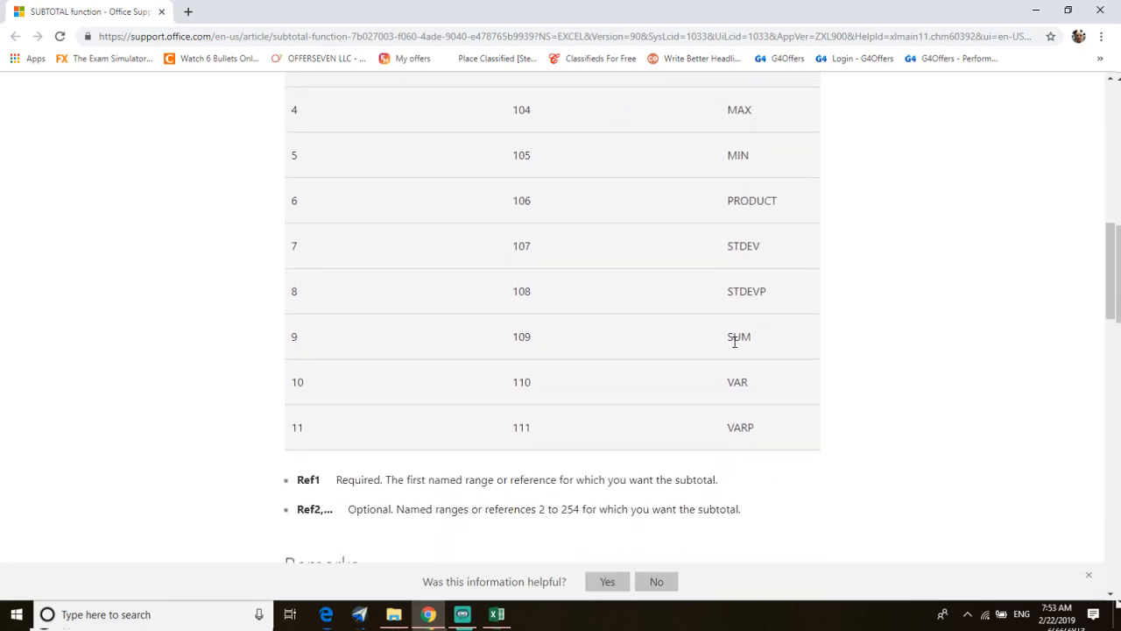
{"action": "left_click_drag", "start_coordinate": [297, 335], "coordinate": [273, 340]}
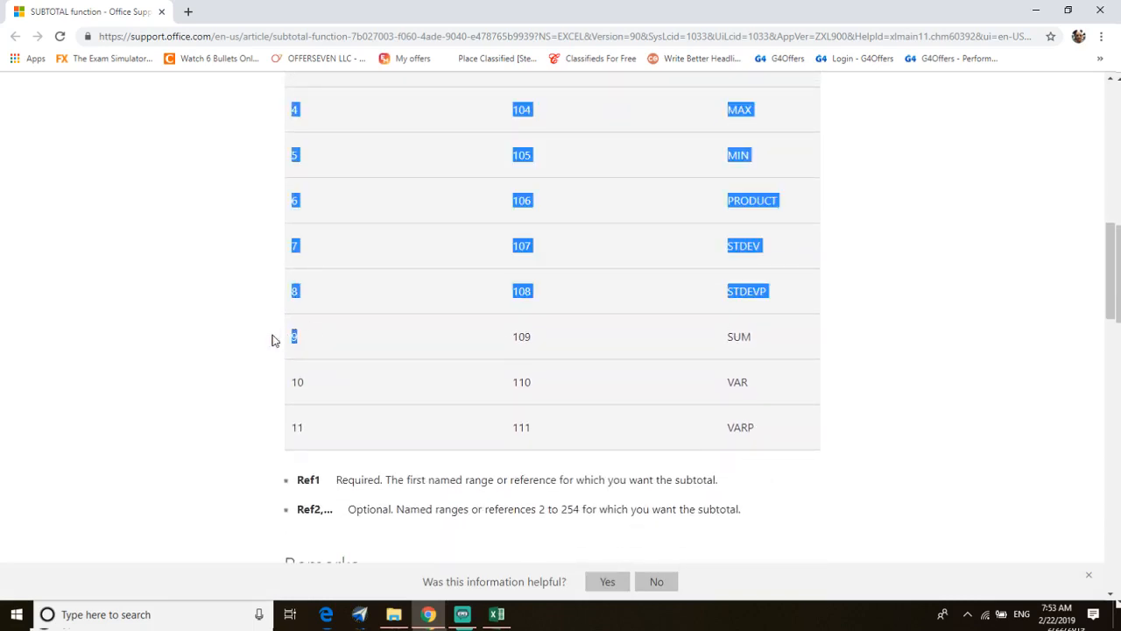
{"action": "left_click", "coordinate": [298, 336]}
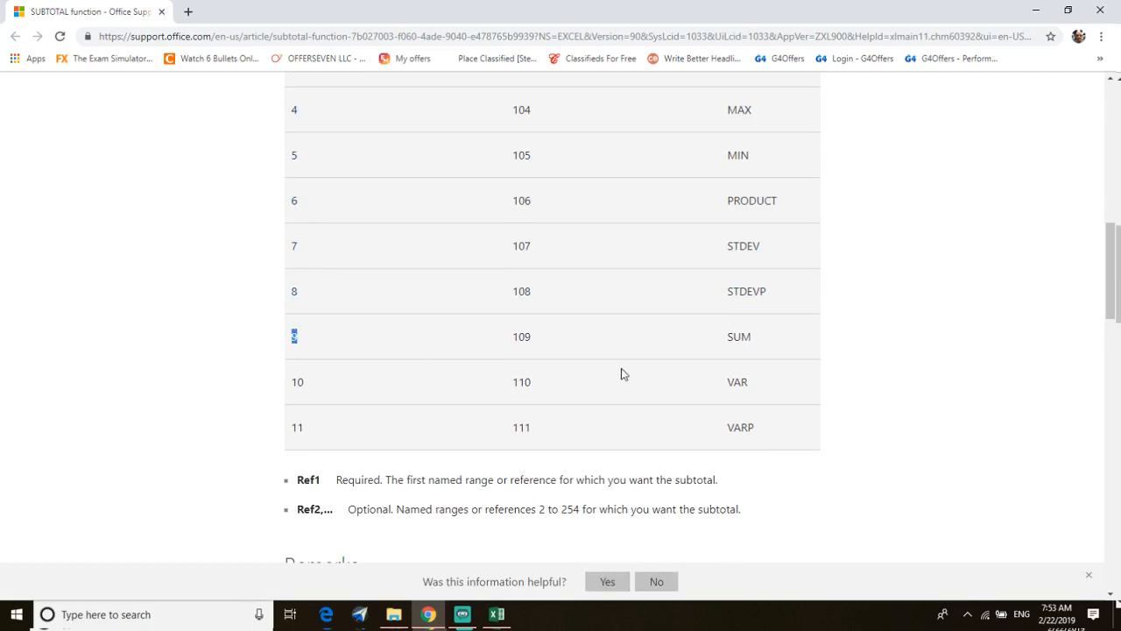
{"action": "scroll", "coordinate": [531, 341], "scroll_direction": "up", "scroll_amount": 5}
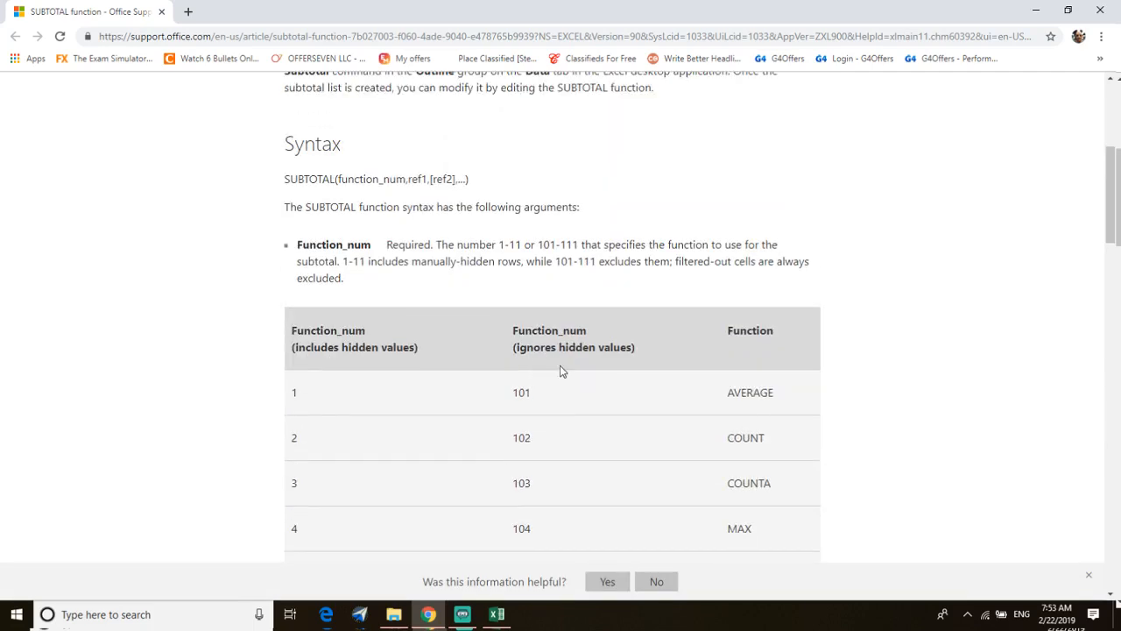
{"action": "scroll", "coordinate": [560, 394], "scroll_direction": "down", "scroll_amount": 3}
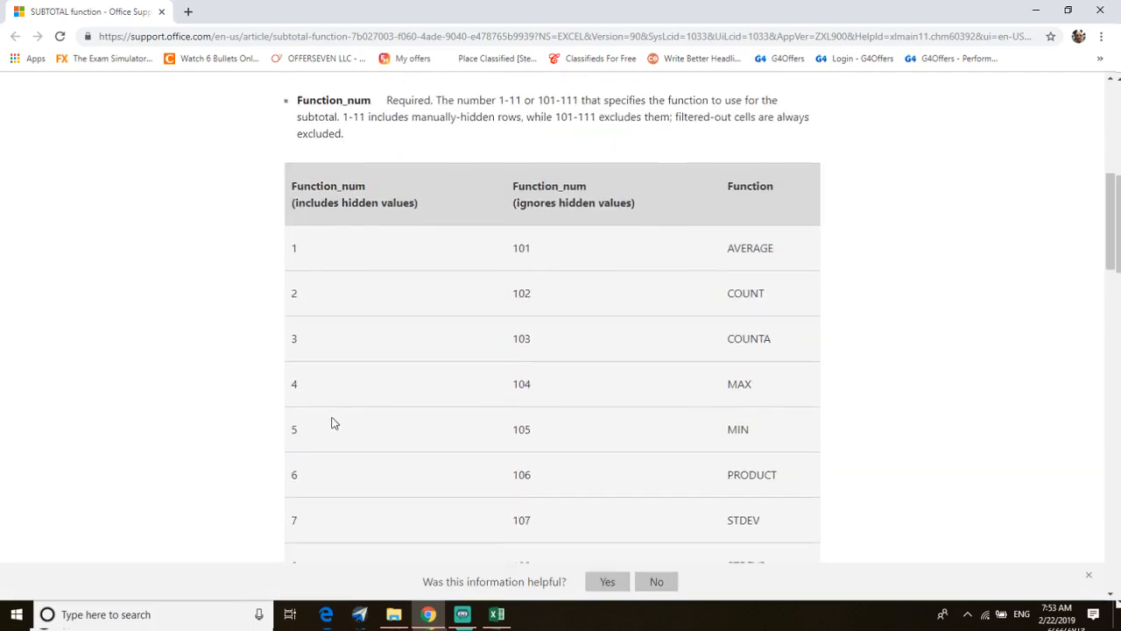
{"action": "scroll", "coordinate": [295, 476], "scroll_direction": "up", "scroll_amount": 6}
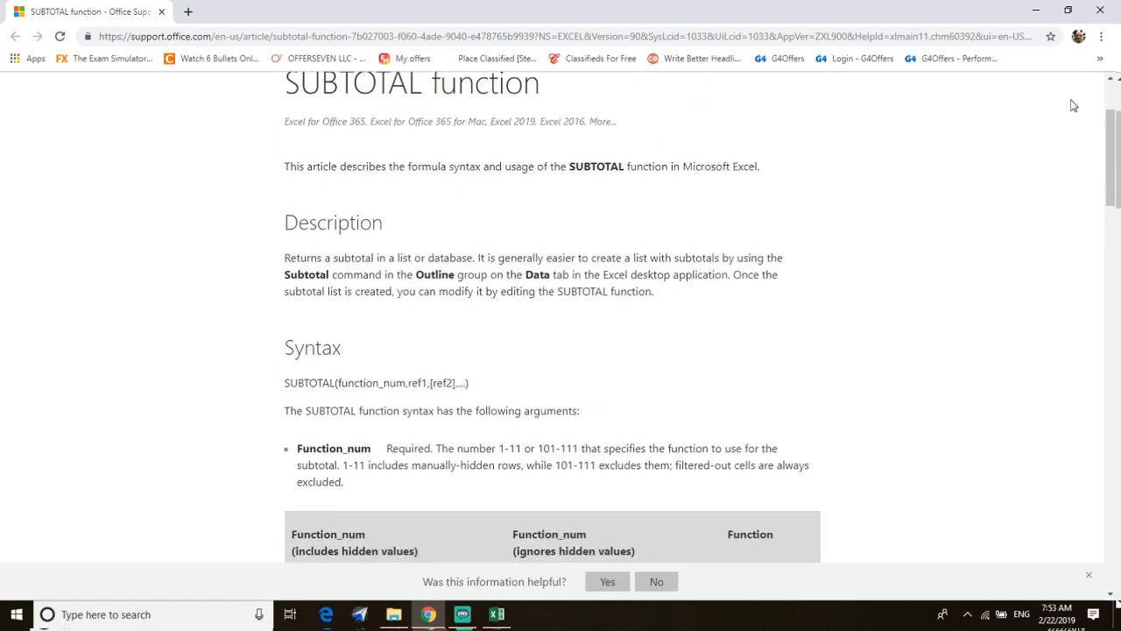
{"action": "left_click", "coordinate": [1101, 12]}
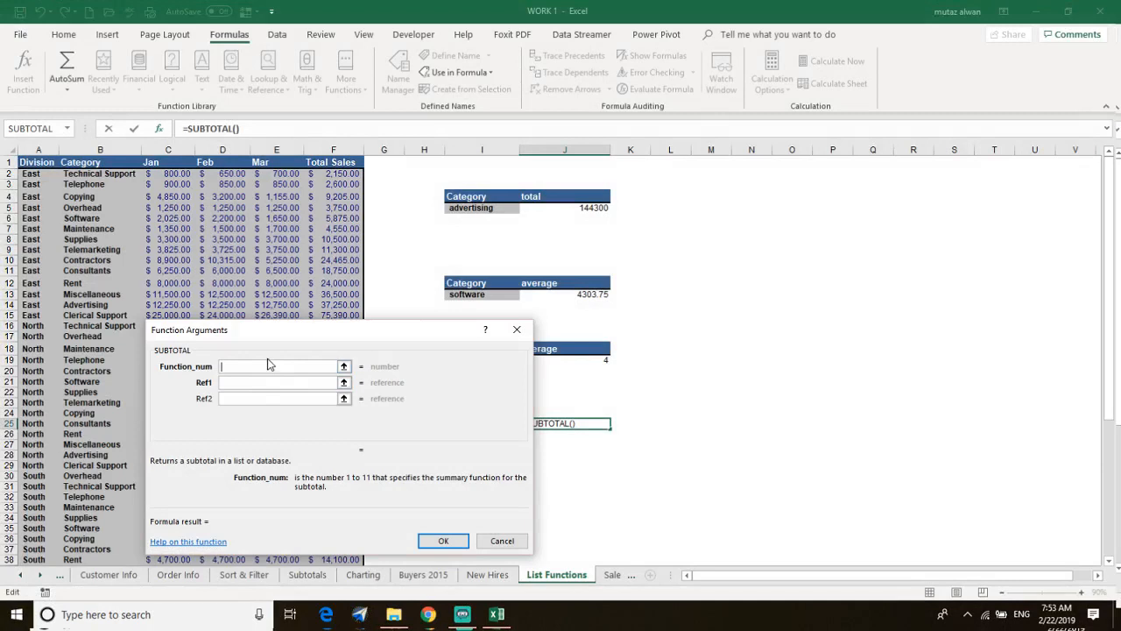
Complete the SUBTOTAL in J25 with function number 9 and the whole list A1:F59 as its reference.
{"action": "type", "text": "9"}
{"action": "left_click", "coordinate": [255, 383]}
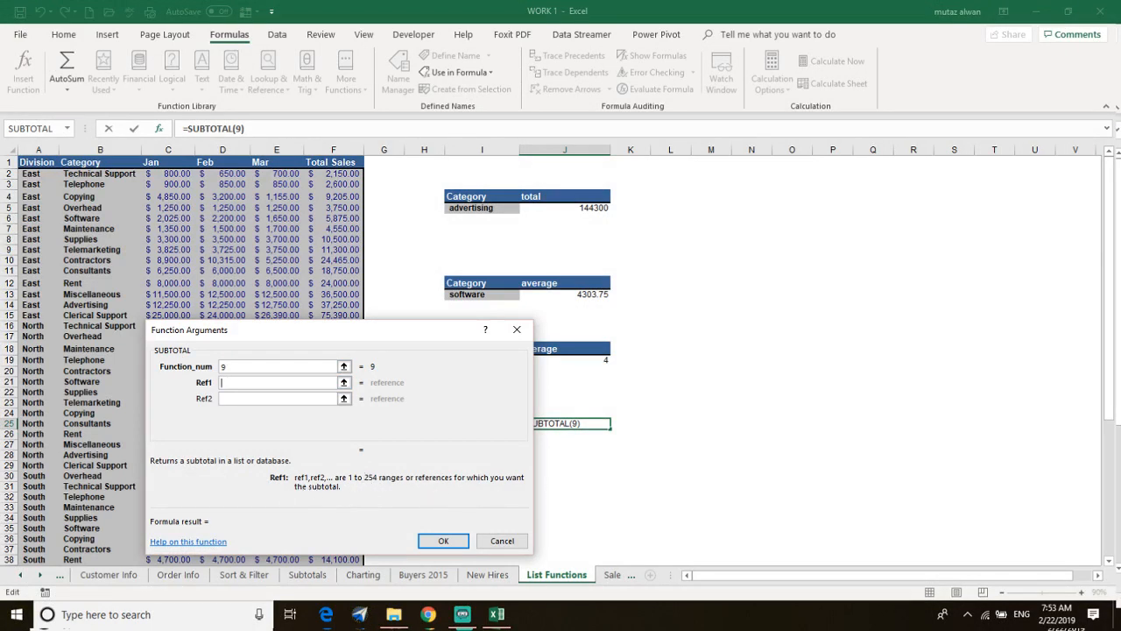
{"action": "left_click", "coordinate": [28, 163]}
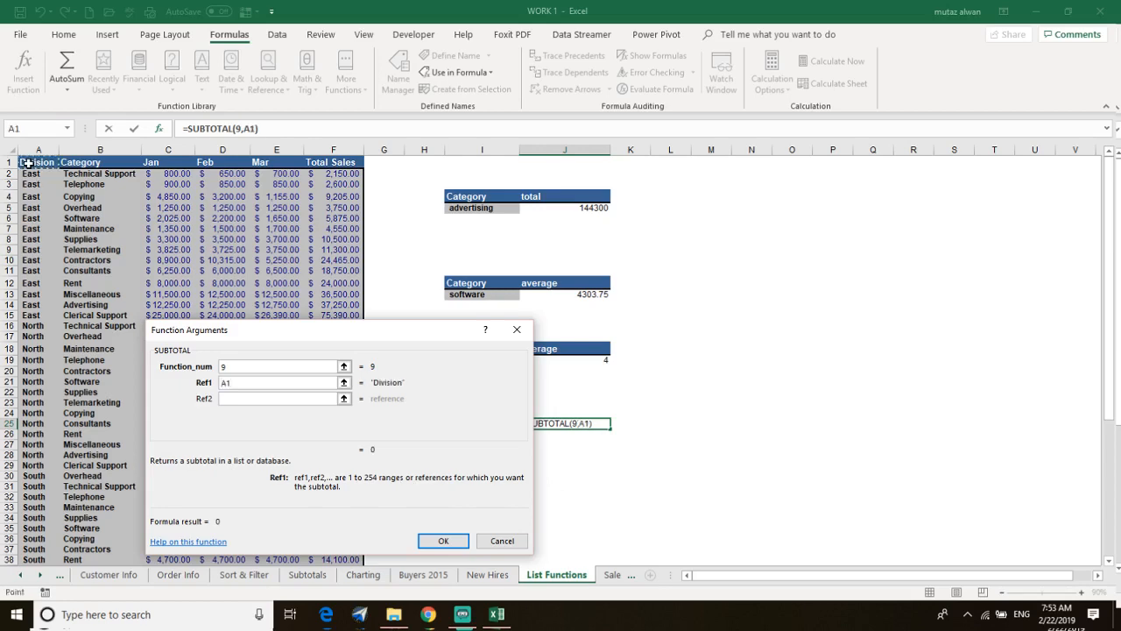
{"action": "key", "text": "ctrl+shift+Down"}
{"action": "key", "text": "ctrl+shift+Right"}
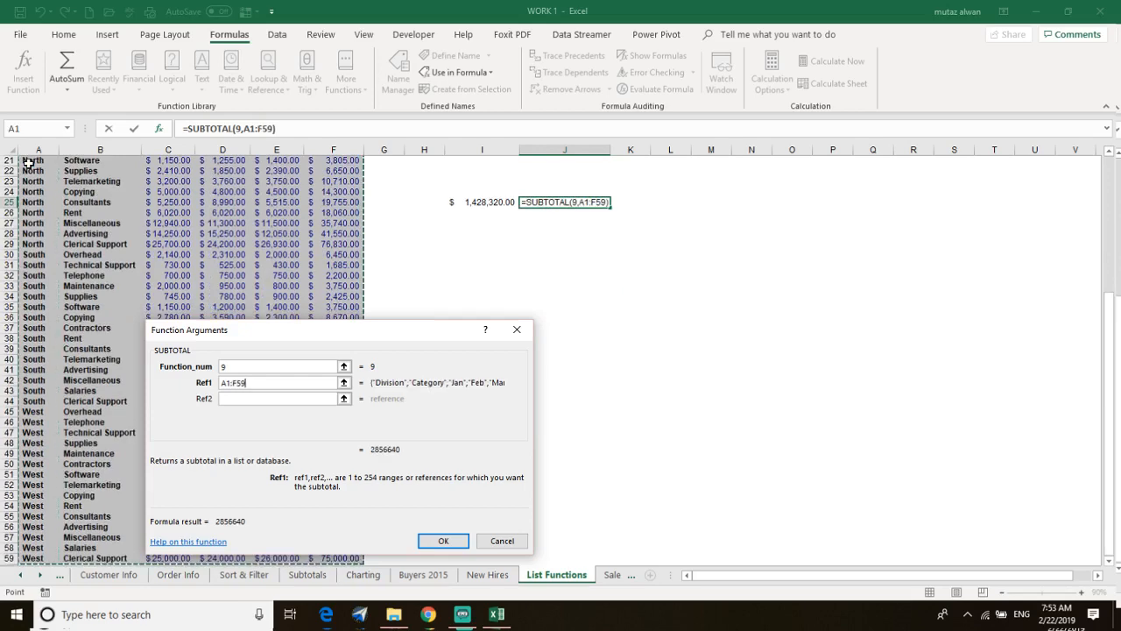
{"action": "scroll", "coordinate": [289, 228], "scroll_direction": "up", "scroll_amount": 4}
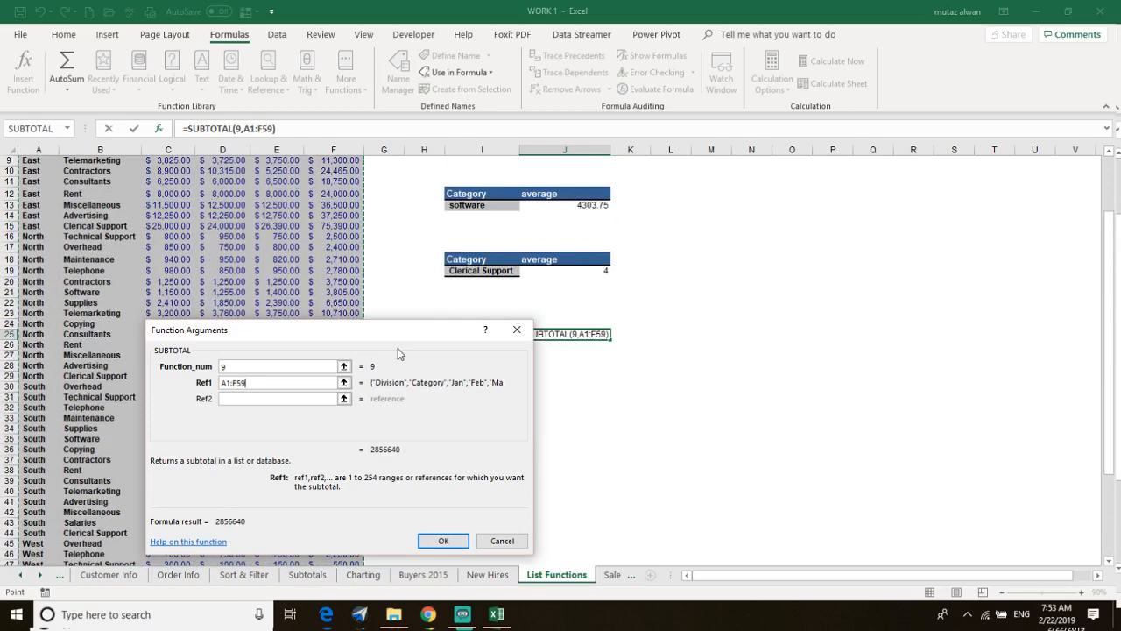
{"action": "left_click", "coordinate": [444, 541]}
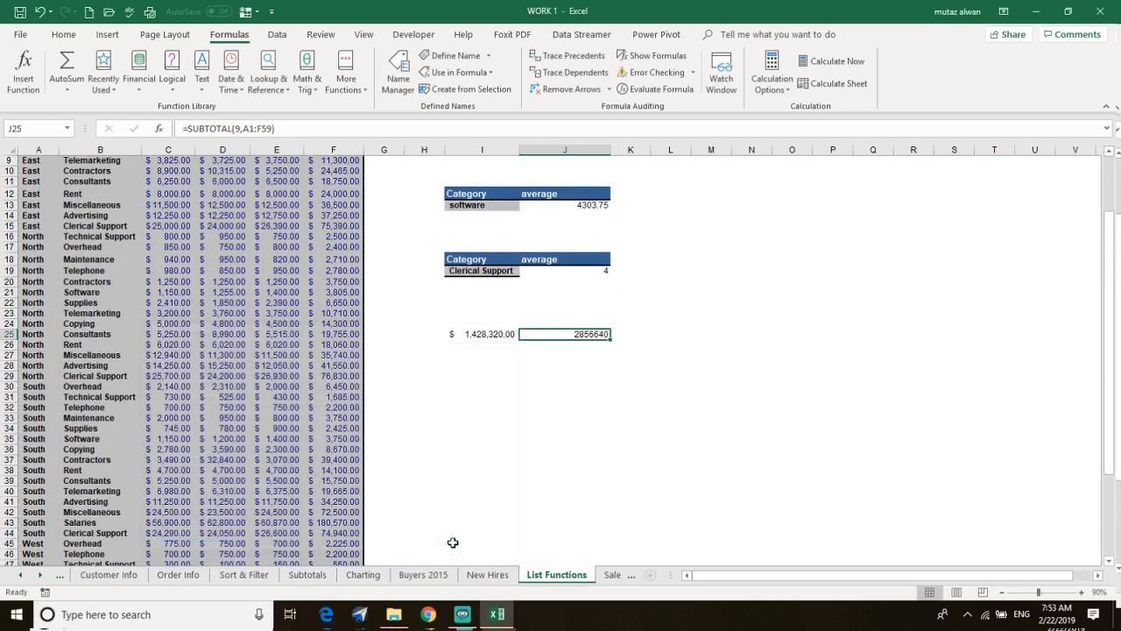
Change the reference of the SUBTOTAL formula in J25 to the Total Sales values F2:F59.
{"action": "double_click", "coordinate": [583, 334]}
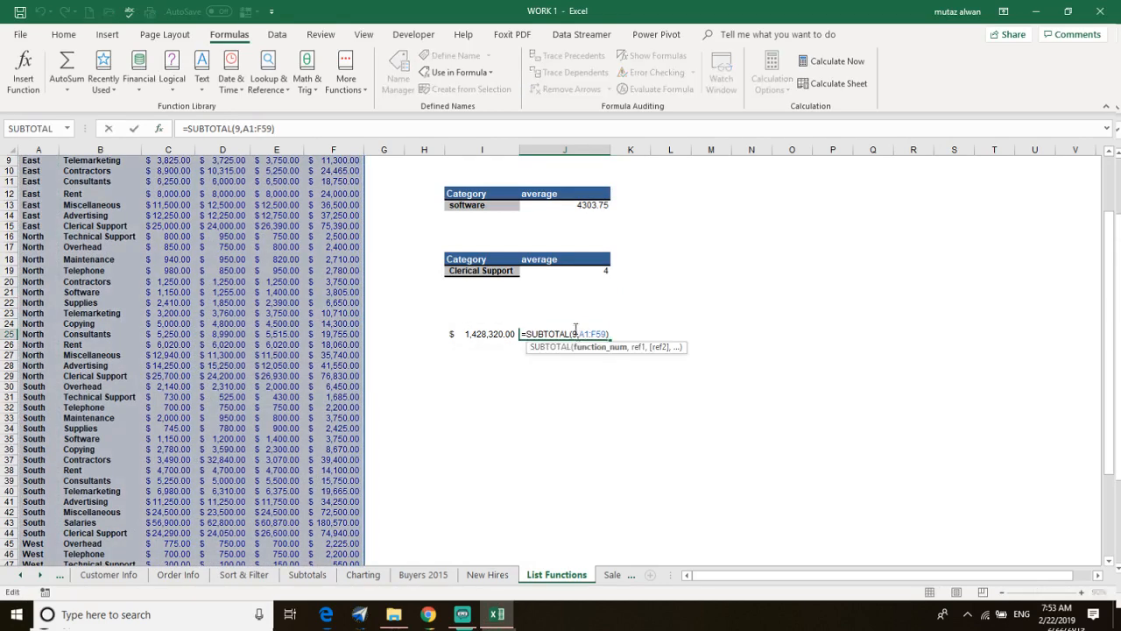
{"action": "left_click", "coordinate": [24, 71]}
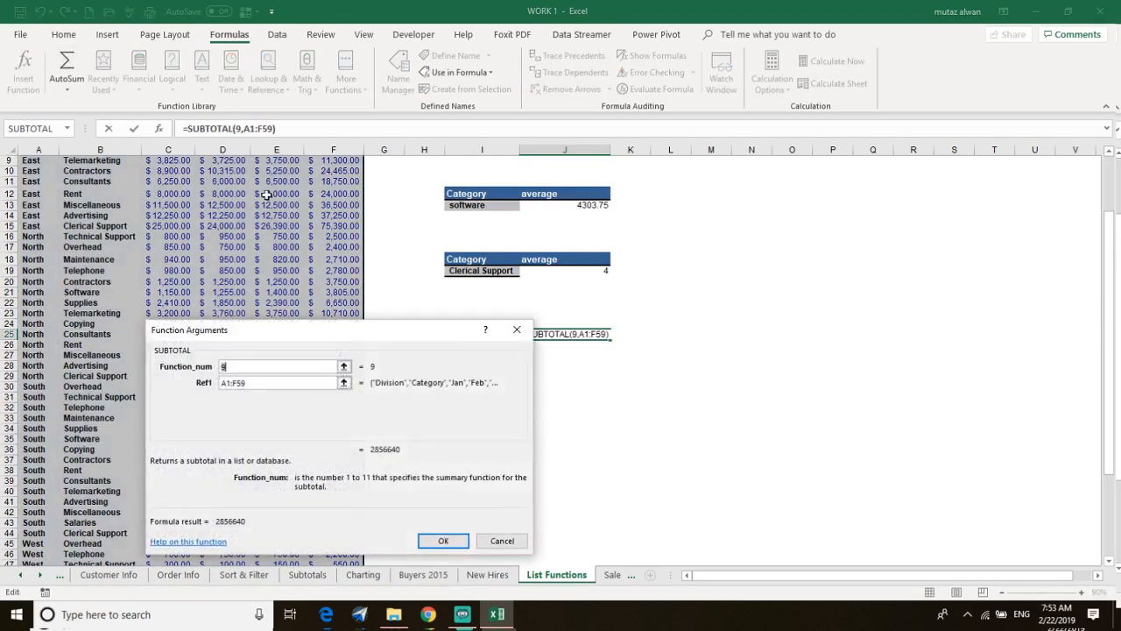
{"action": "left_click", "coordinate": [263, 386]}
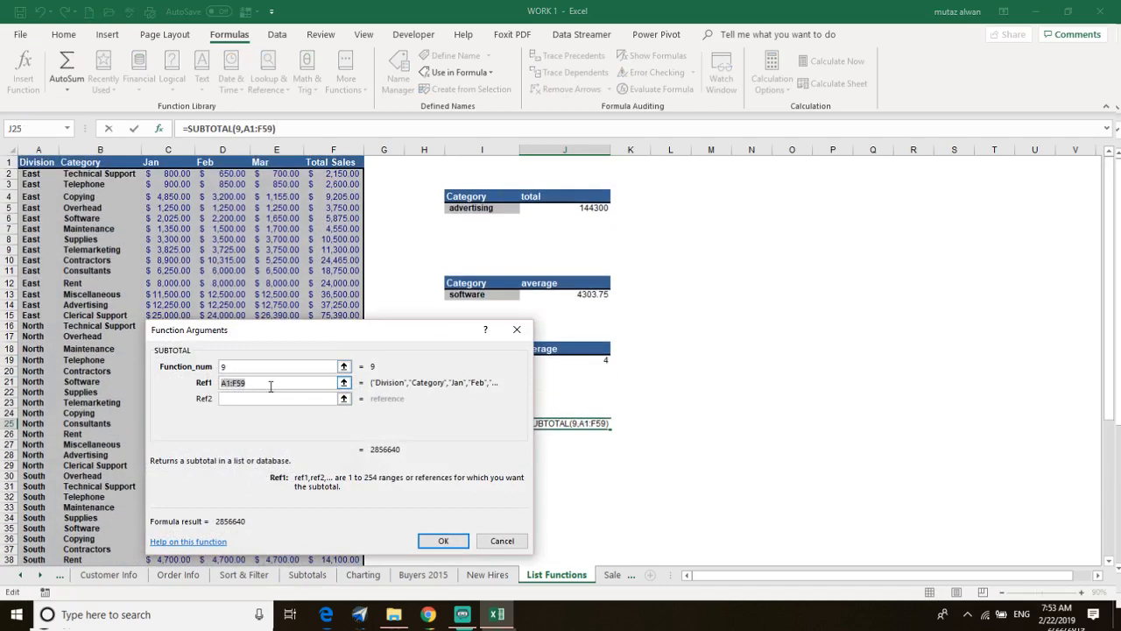
{"action": "left_click", "coordinate": [331, 162]}
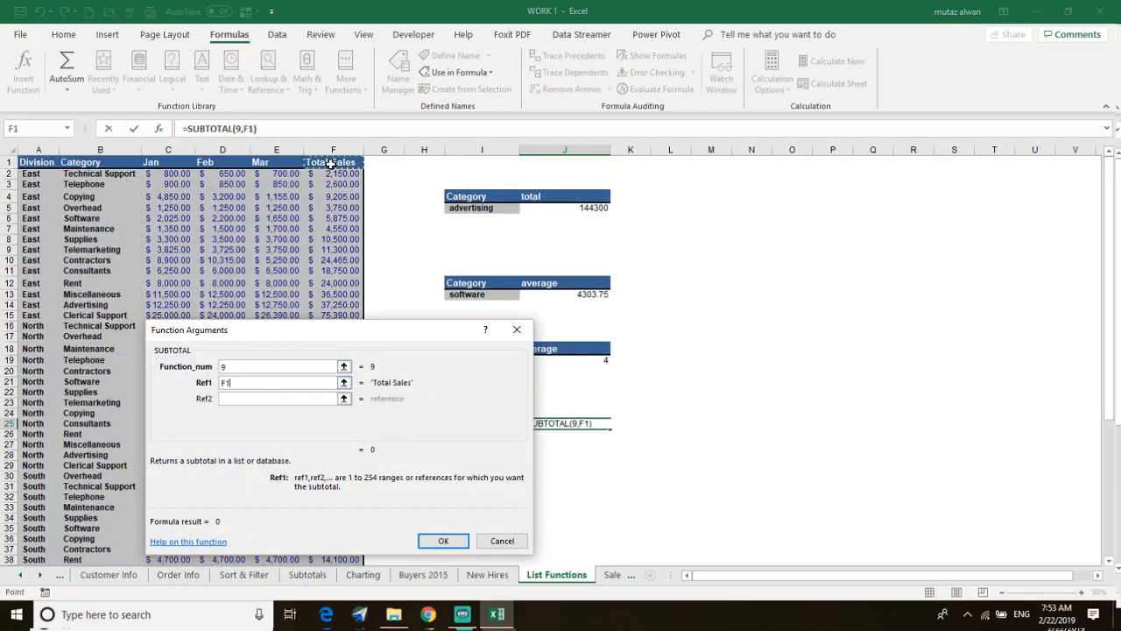
{"action": "left_click", "coordinate": [339, 175]}
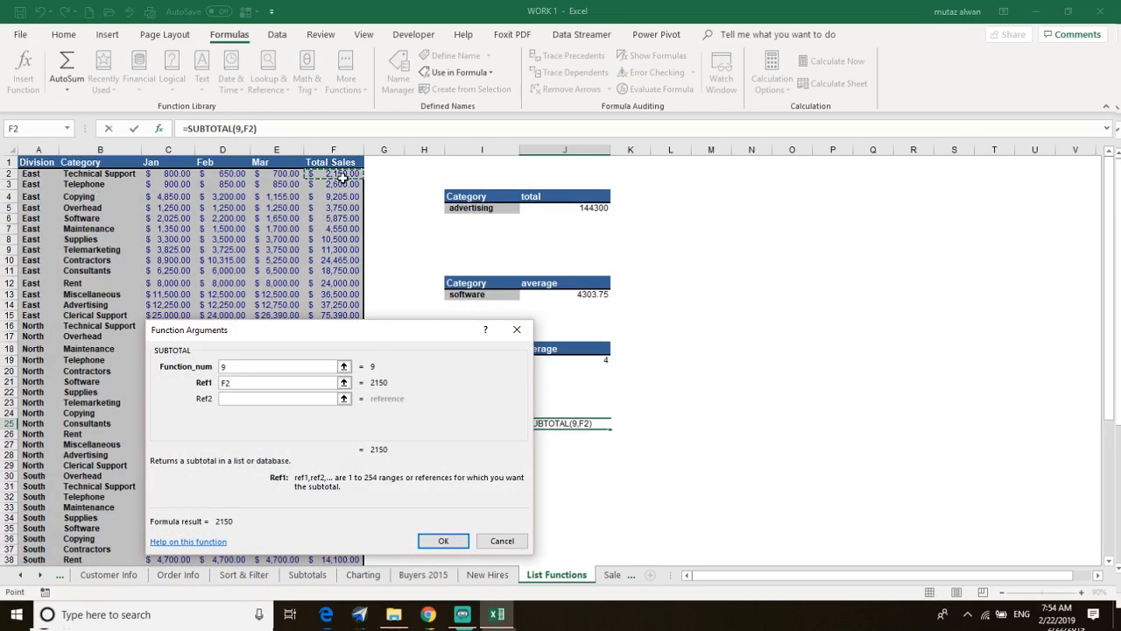
{"action": "key", "text": "ctrl+shift+Down"}
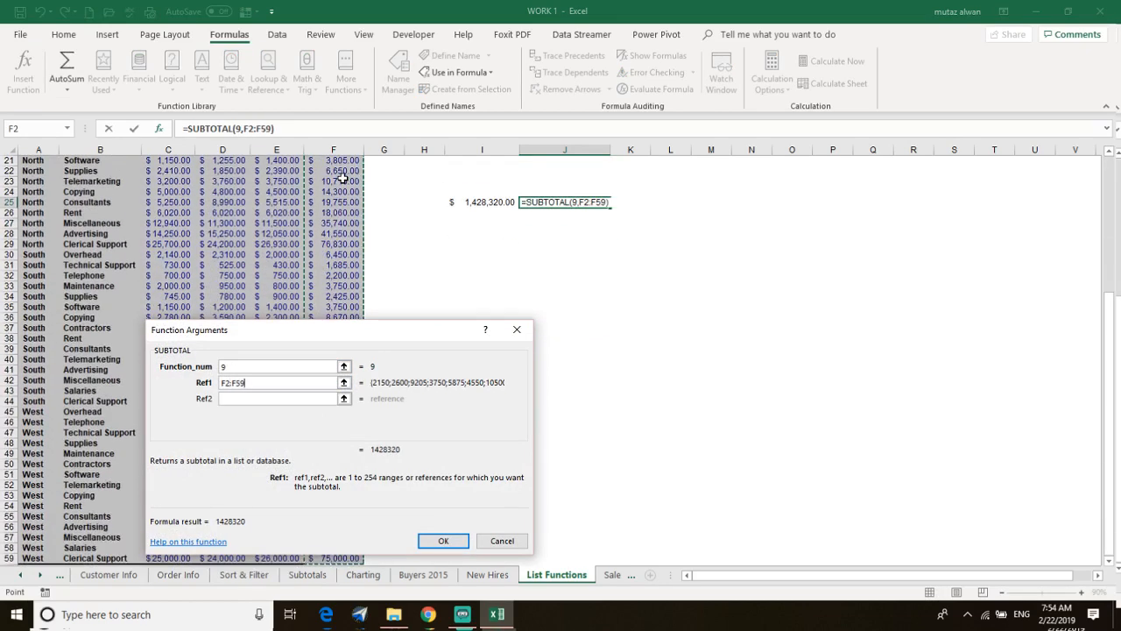
{"action": "key", "text": "Return"}
{"action": "scroll", "coordinate": [570, 221], "scroll_direction": "up", "scroll_amount": 3}
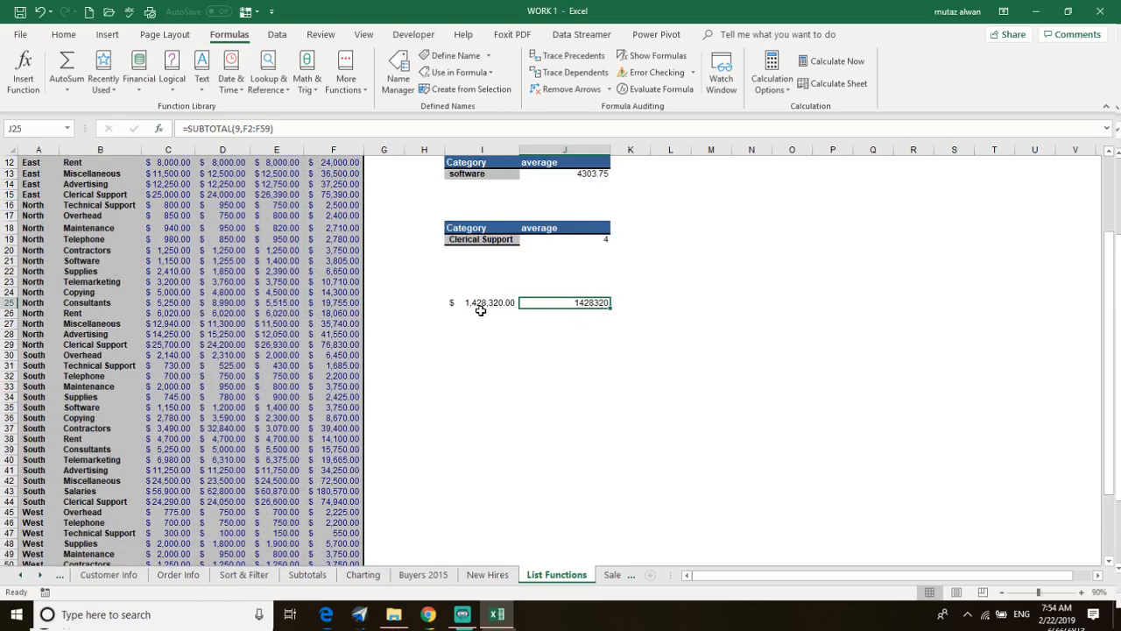
Label the two results by entering subtotals in J24 and sum in I24.
{"action": "left_click", "coordinate": [590, 292]}
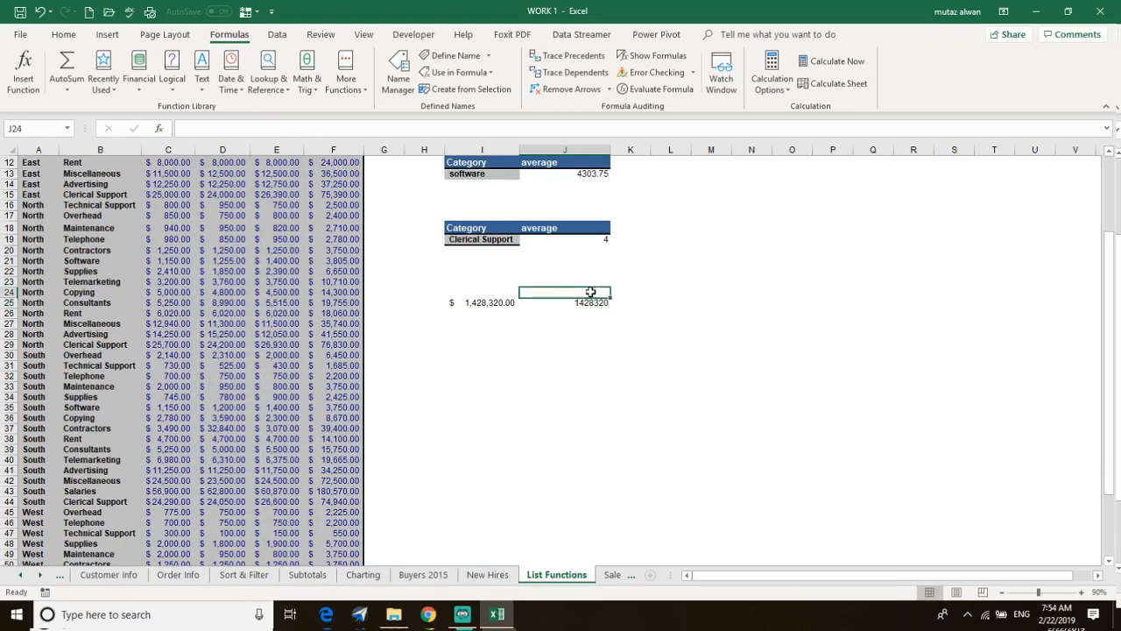
{"action": "type", "text": "sun"}
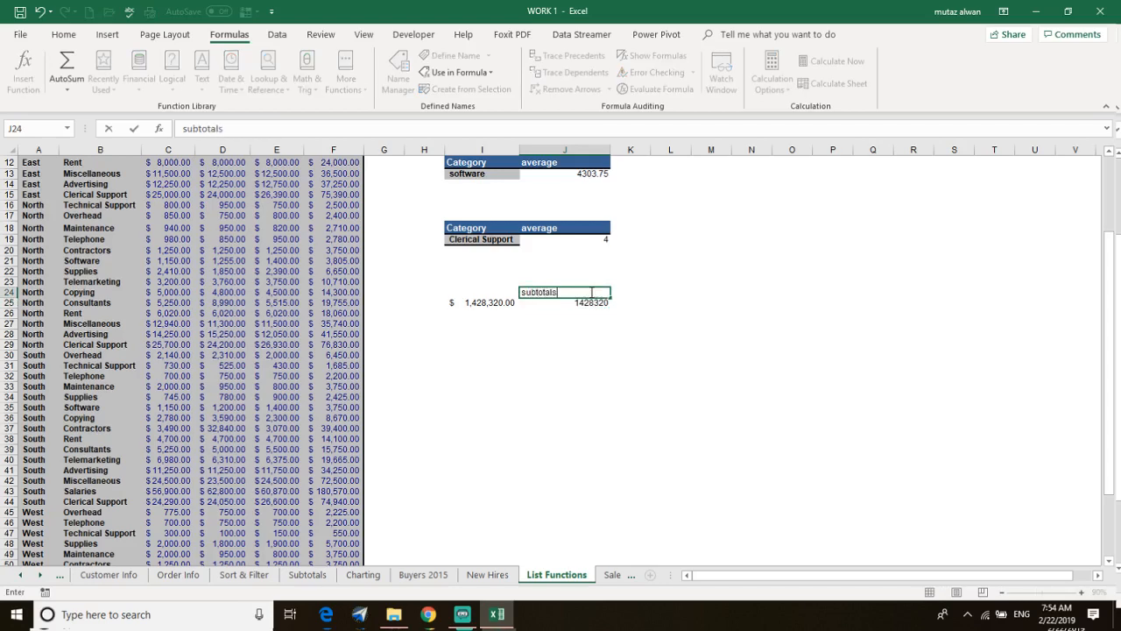
{"action": "left_click", "coordinate": [477, 292]}
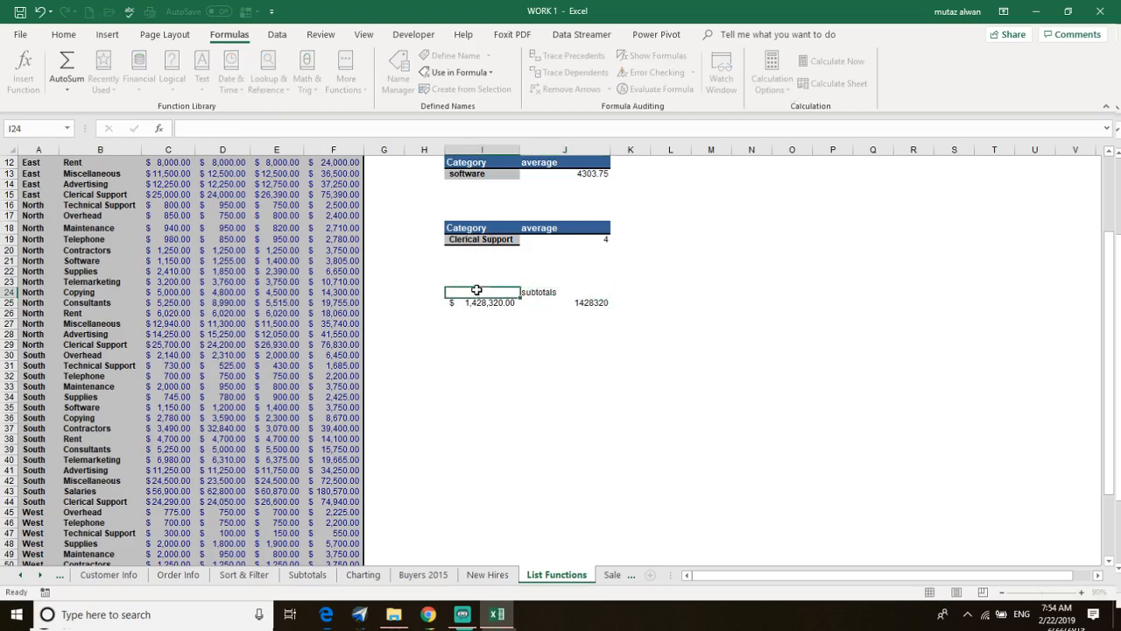
{"action": "type", "text": "sum"}
Centre the contents of the block H23:K26 around the sum and subtotals results horizontally.
{"action": "left_click_drag", "start_coordinate": [623, 315], "coordinate": [414, 280]}
{"action": "left_click", "coordinate": [70, 35]}
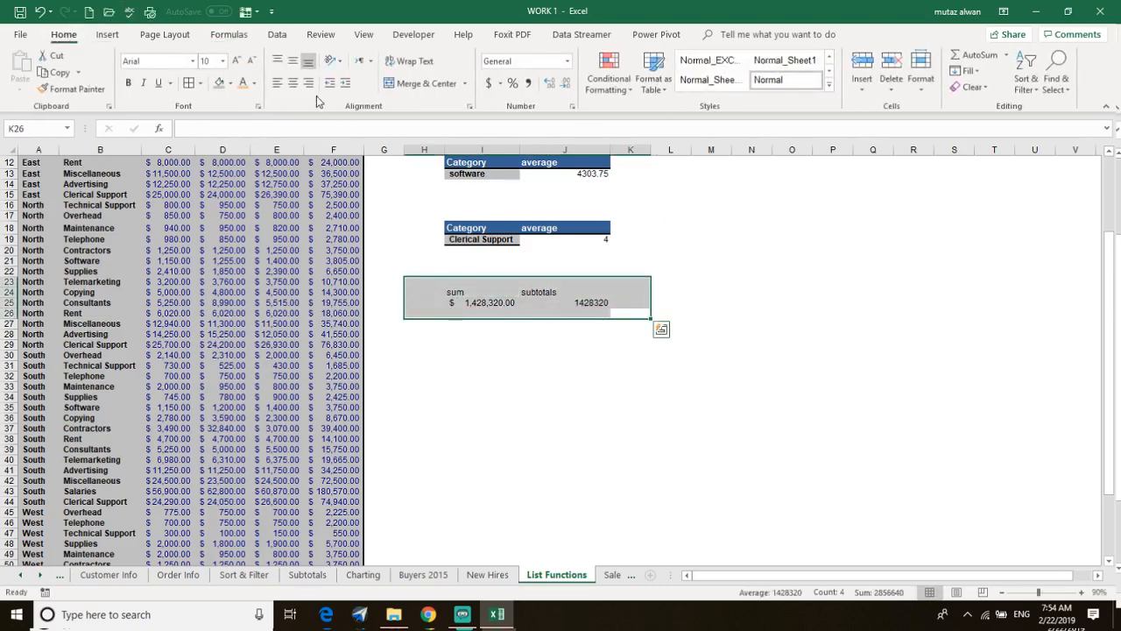
{"action": "left_click", "coordinate": [293, 82]}
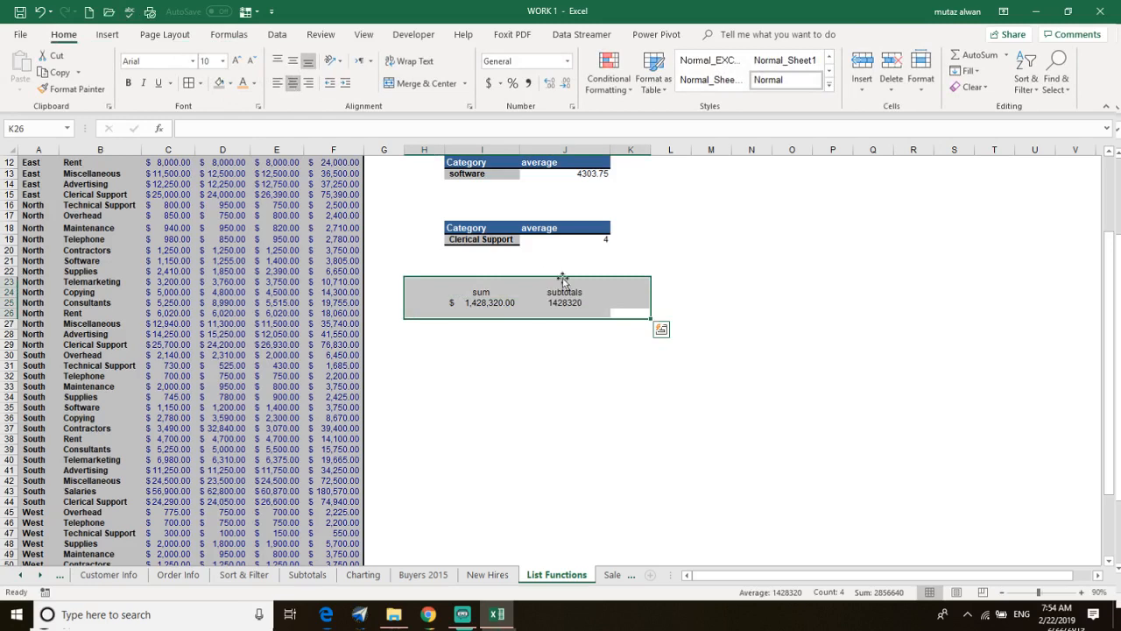
{"action": "left_click", "coordinate": [522, 334]}
Format the sum and subtotals headings in I24:J24 as bold italic with a grey fill.
{"action": "left_click_drag", "start_coordinate": [451, 285], "coordinate": [480, 293]}
{"action": "left_click", "coordinate": [560, 290]}
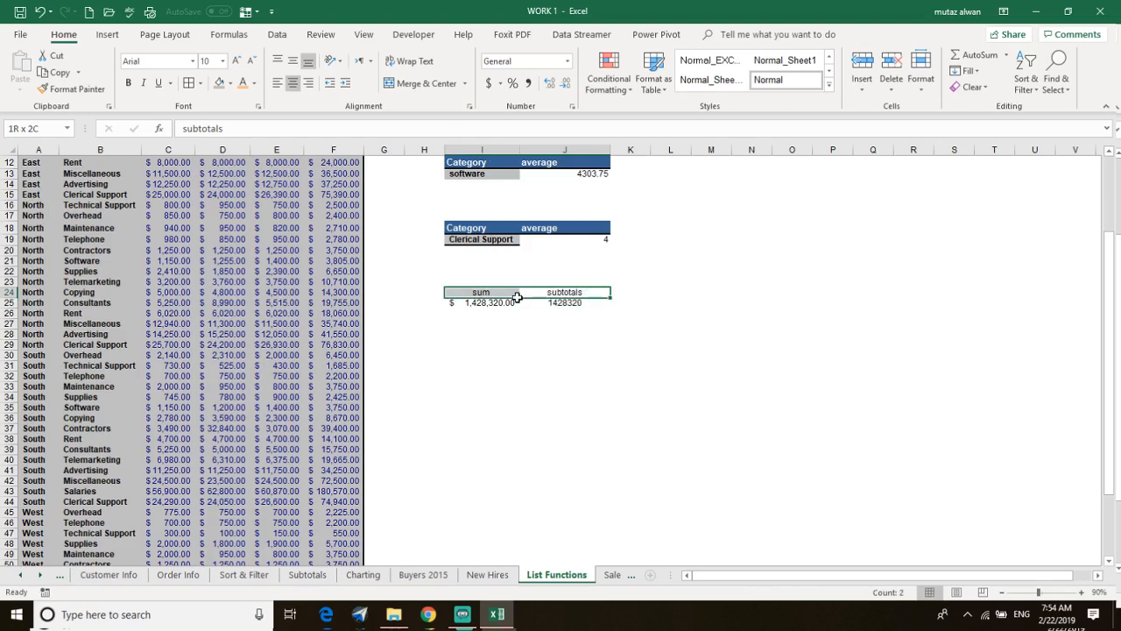
{"action": "left_click", "coordinate": [128, 82]}
{"action": "left_click", "coordinate": [143, 82]}
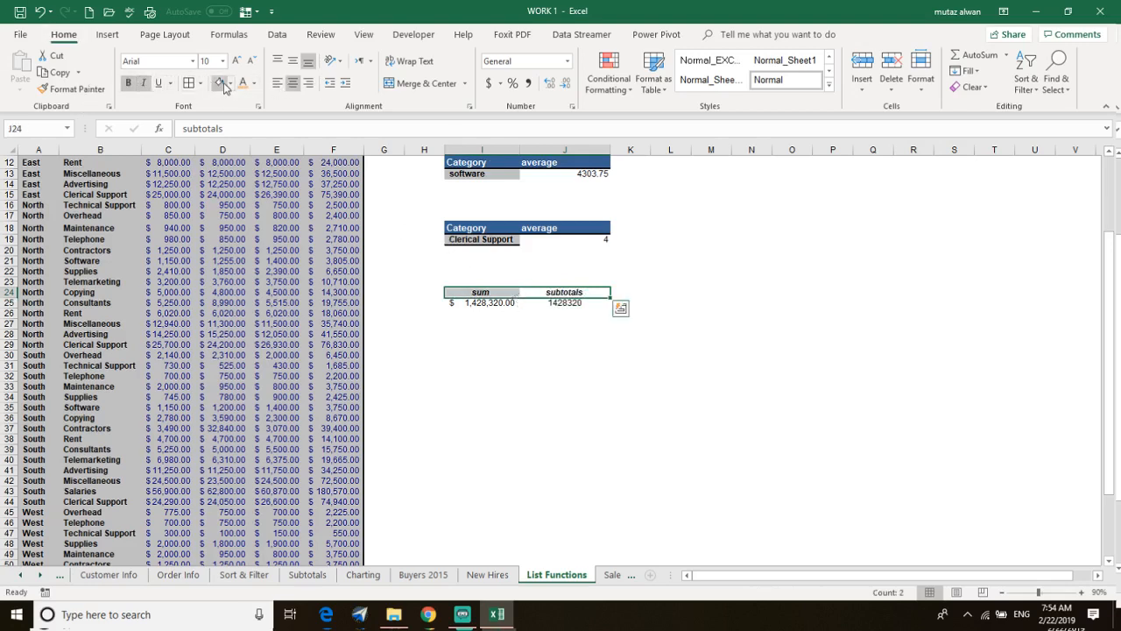
{"action": "left_click", "coordinate": [221, 83]}
{"action": "left_click", "coordinate": [543, 377]}
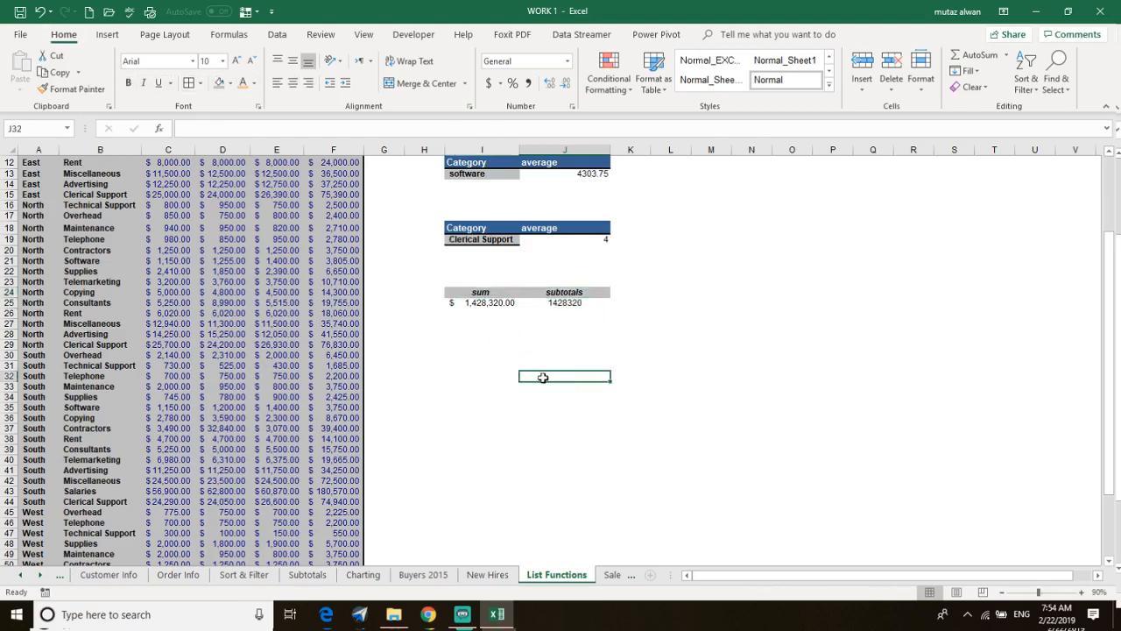
{"action": "left_click", "coordinate": [561, 302]}
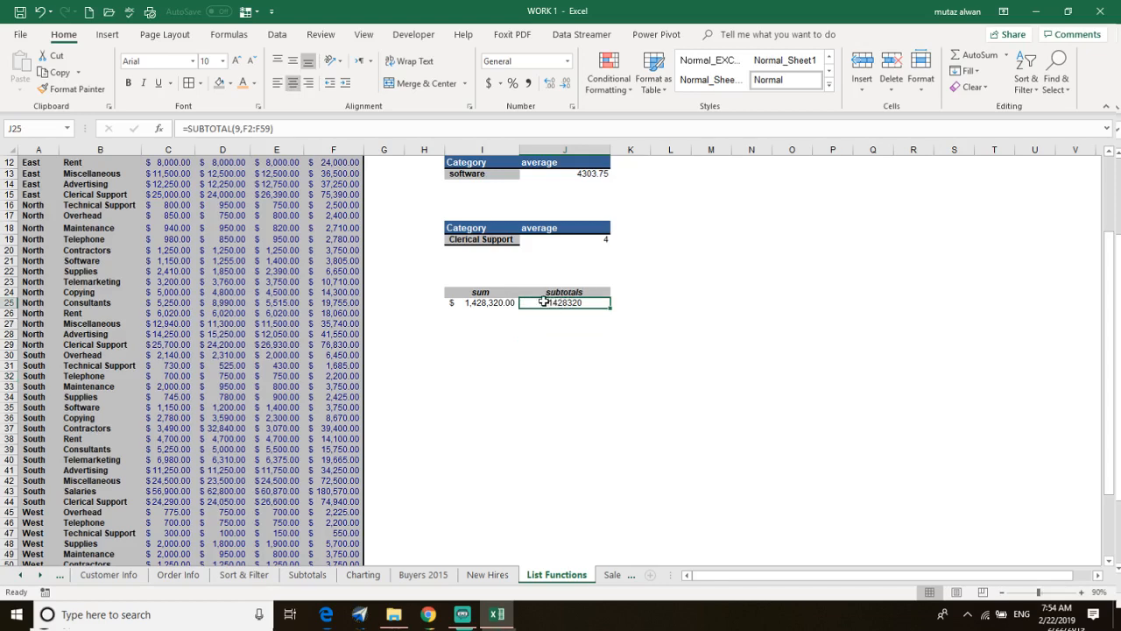
{"action": "scroll", "coordinate": [359, 253], "scroll_direction": "up", "scroll_amount": 4}
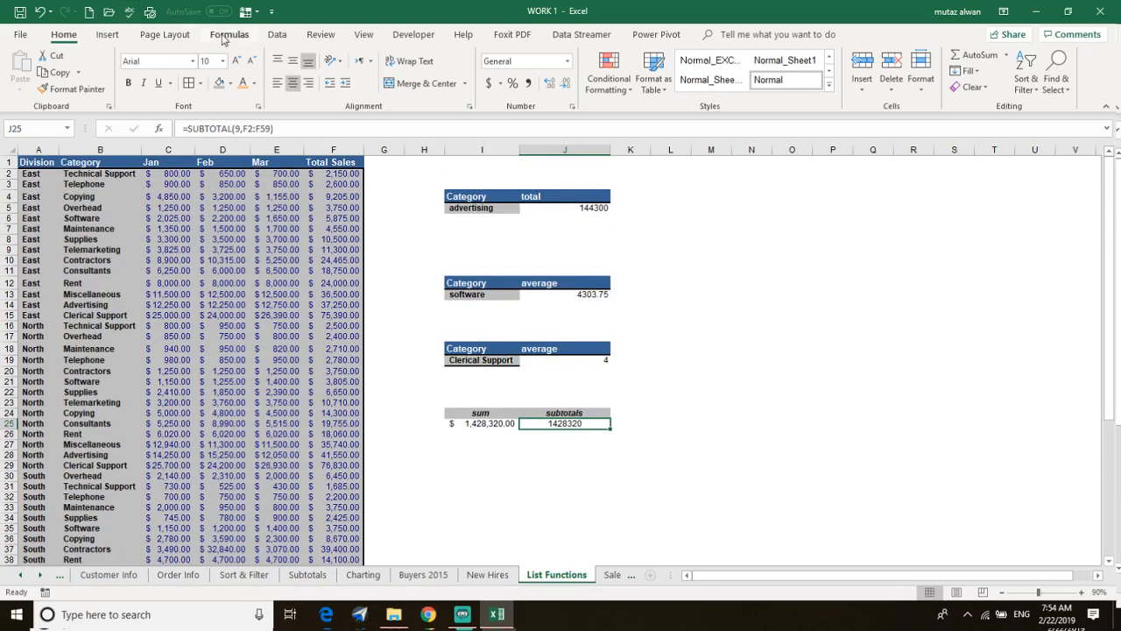
{"action": "left_click", "coordinate": [364, 35]}
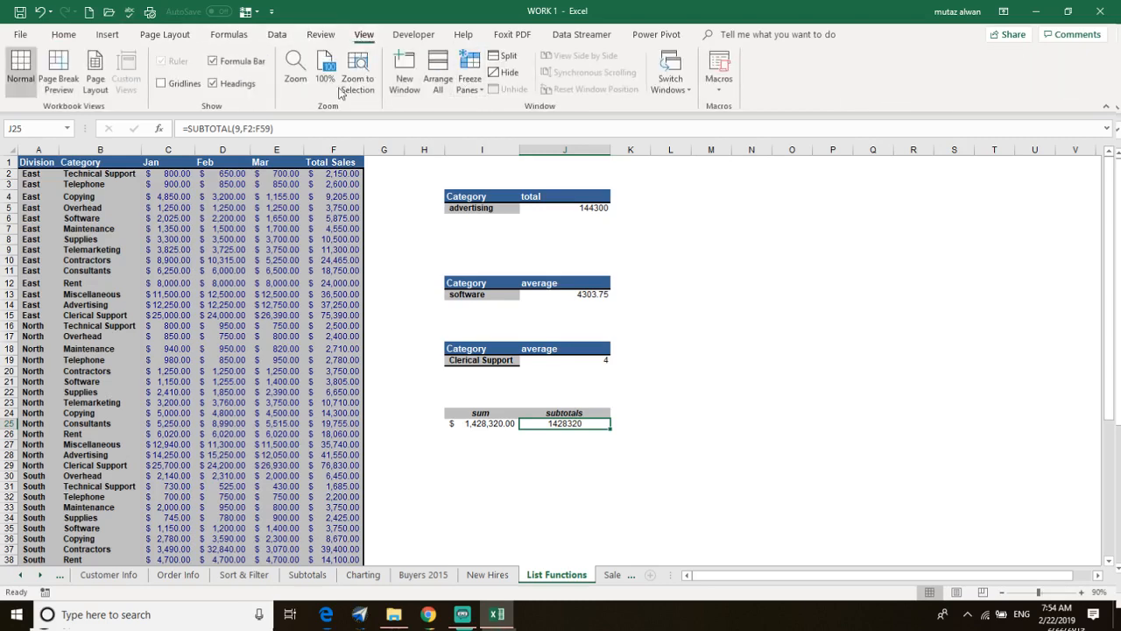
{"action": "left_click", "coordinate": [277, 34]}
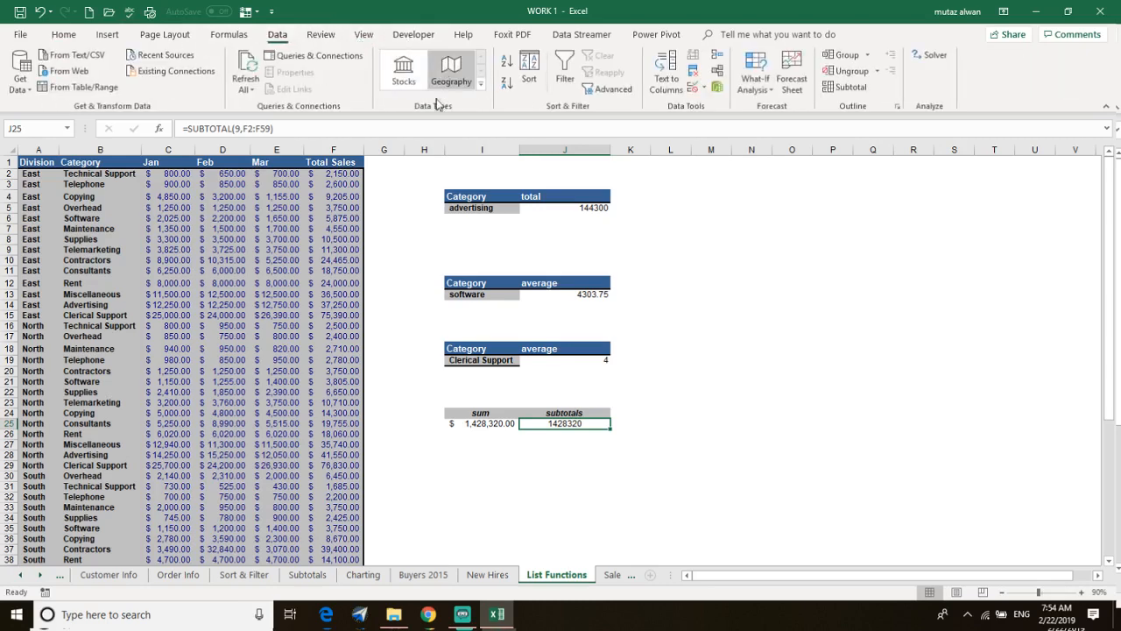
{"action": "left_click", "coordinate": [565, 68]}
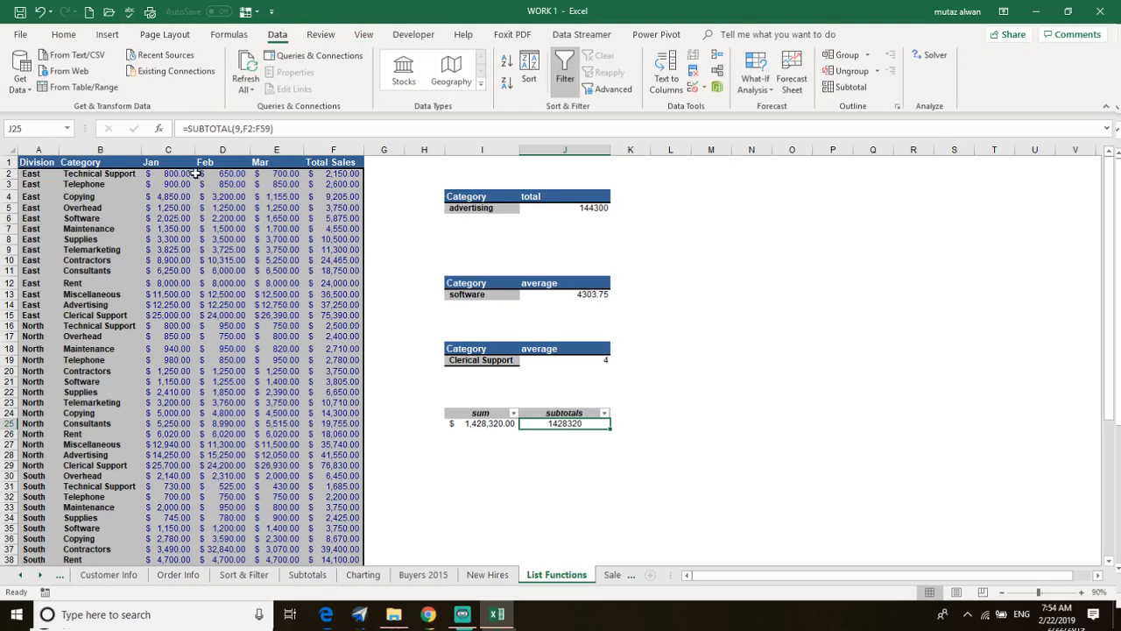
{"action": "left_click", "coordinate": [276, 218]}
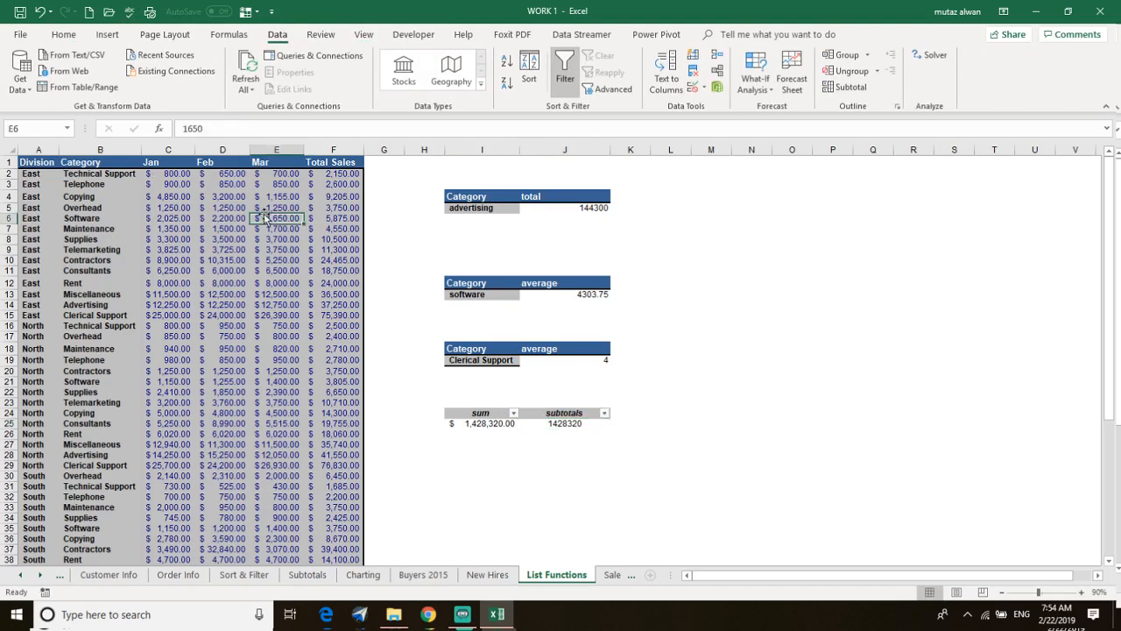
{"action": "left_click", "coordinate": [565, 66]}
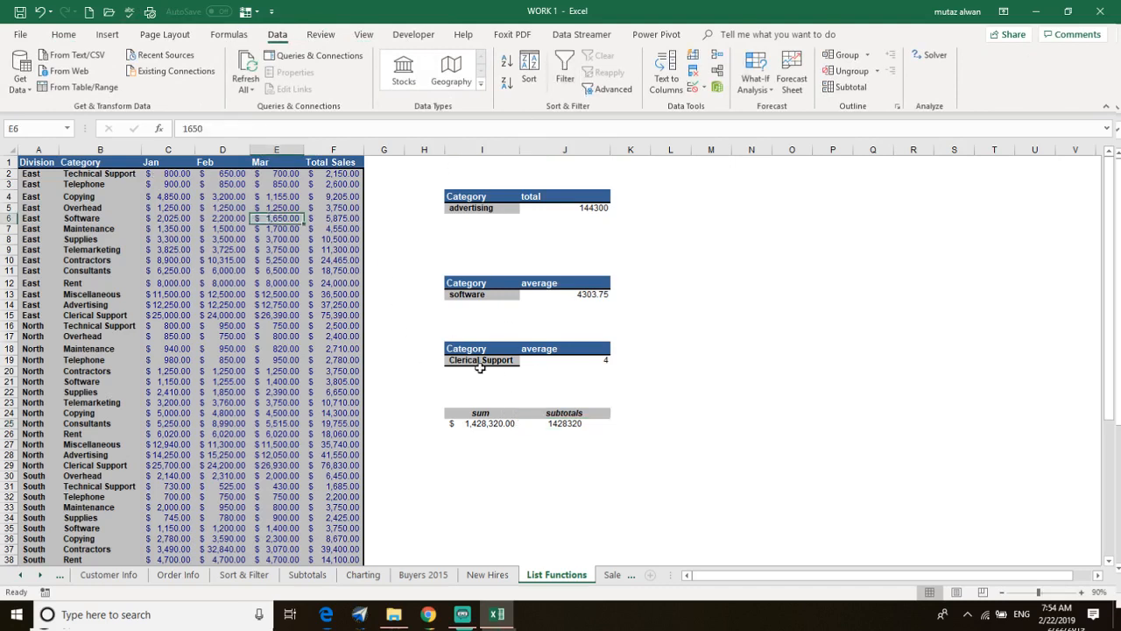
Select the whole Division to Total Sales list and add filter controls to its header row.
{"action": "left_click", "coordinate": [316, 318]}
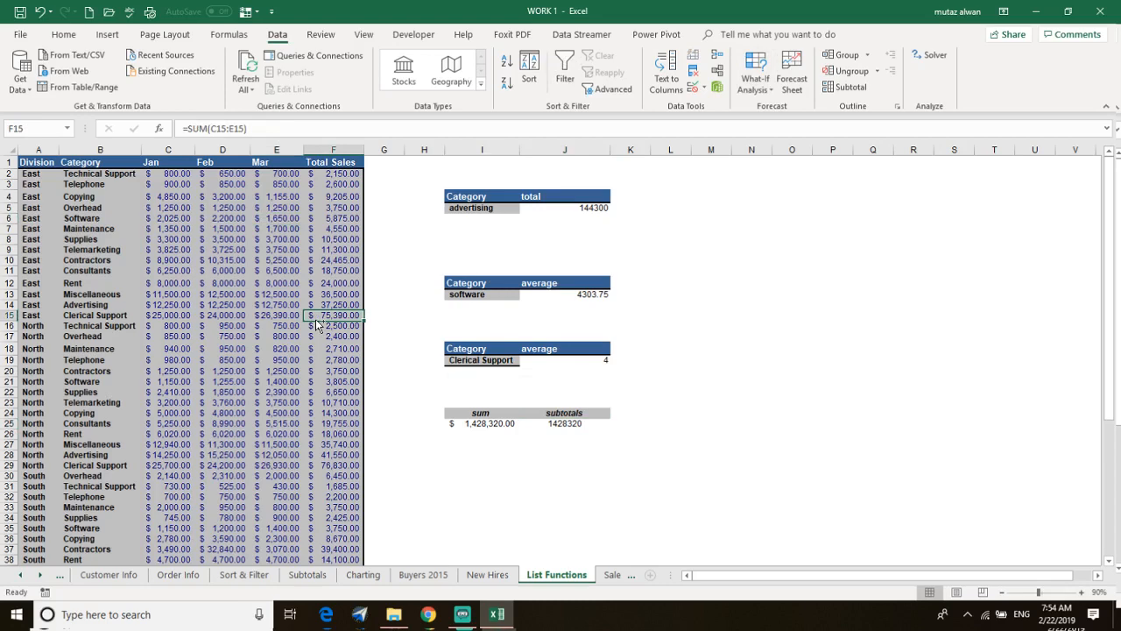
{"action": "key", "text": "ctrl+a"}
{"action": "key", "text": "ctrl+a"}
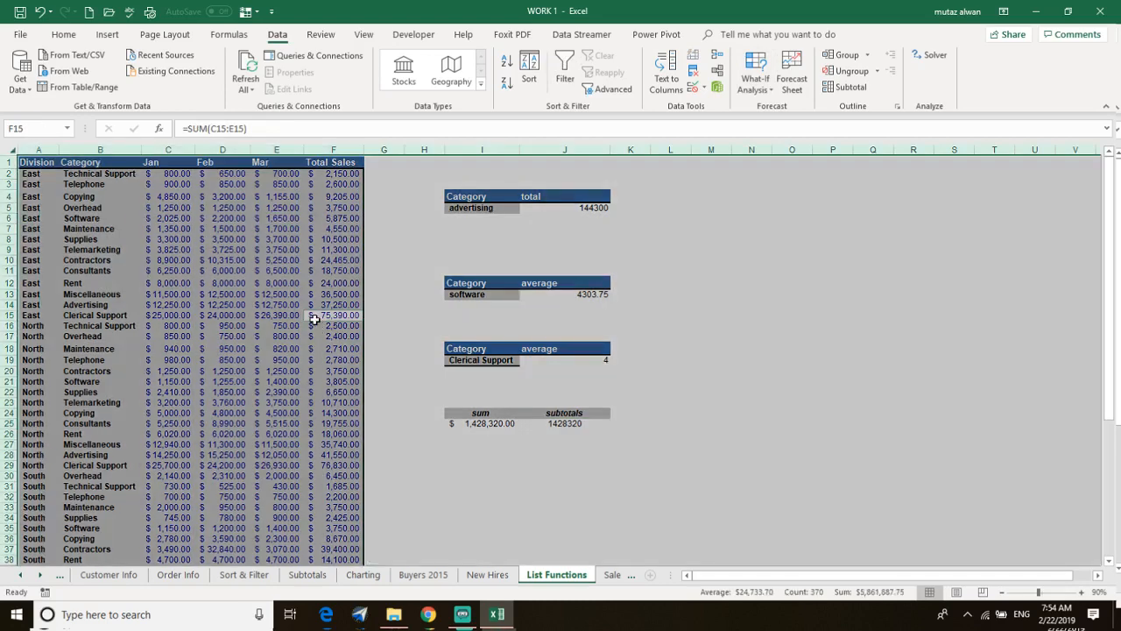
{"action": "left_click", "coordinate": [891, 431]}
{"action": "left_click", "coordinate": [220, 261]}
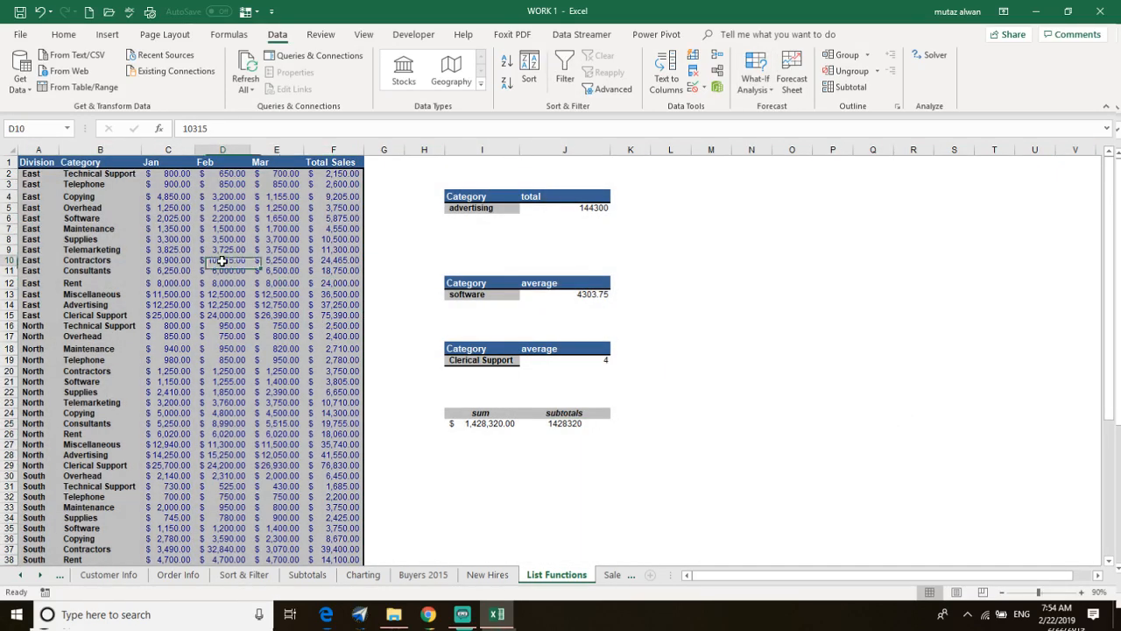
{"action": "key", "text": "ctrl+a"}
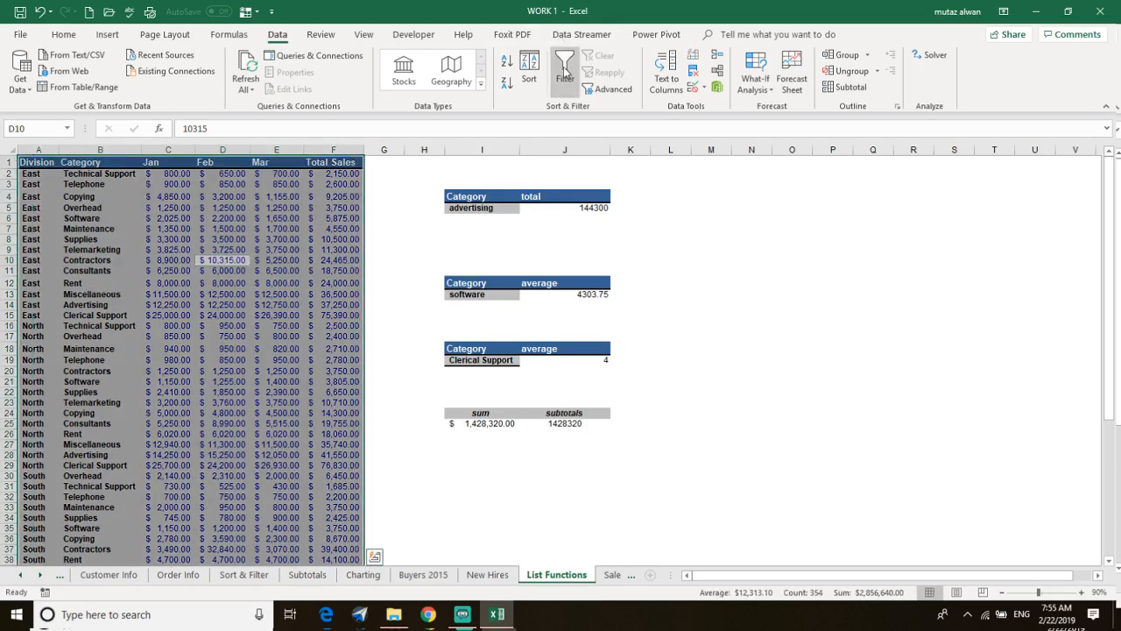
{"action": "left_click", "coordinate": [565, 68]}
{"action": "left_click", "coordinate": [390, 186]}
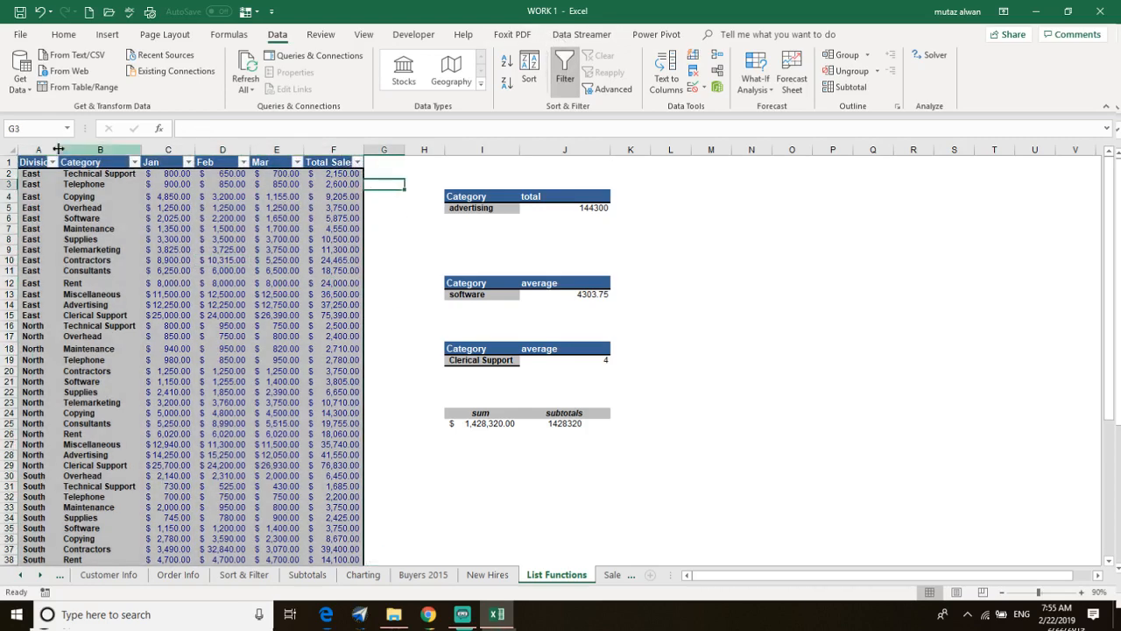
Filter the Division column so that only the East rows are shown.
{"action": "left_click", "coordinate": [53, 162]}
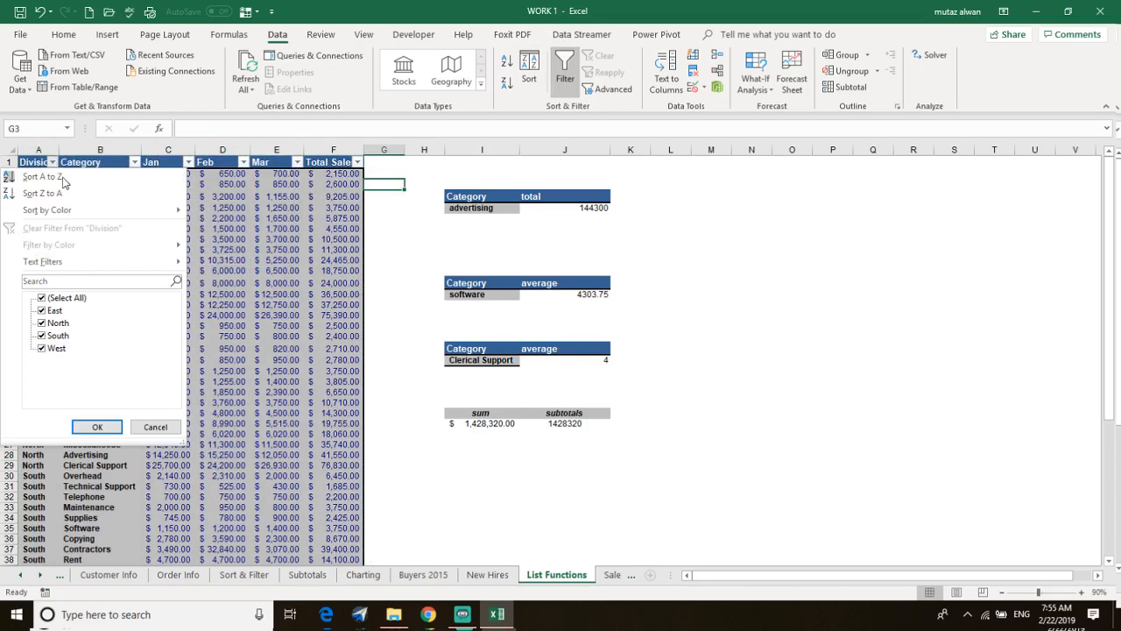
{"action": "left_click", "coordinate": [41, 298]}
{"action": "left_click", "coordinate": [41, 310]}
{"action": "left_click", "coordinate": [96, 426]}
{"action": "scroll", "coordinate": [545, 371], "scroll_direction": "down", "scroll_amount": 2}
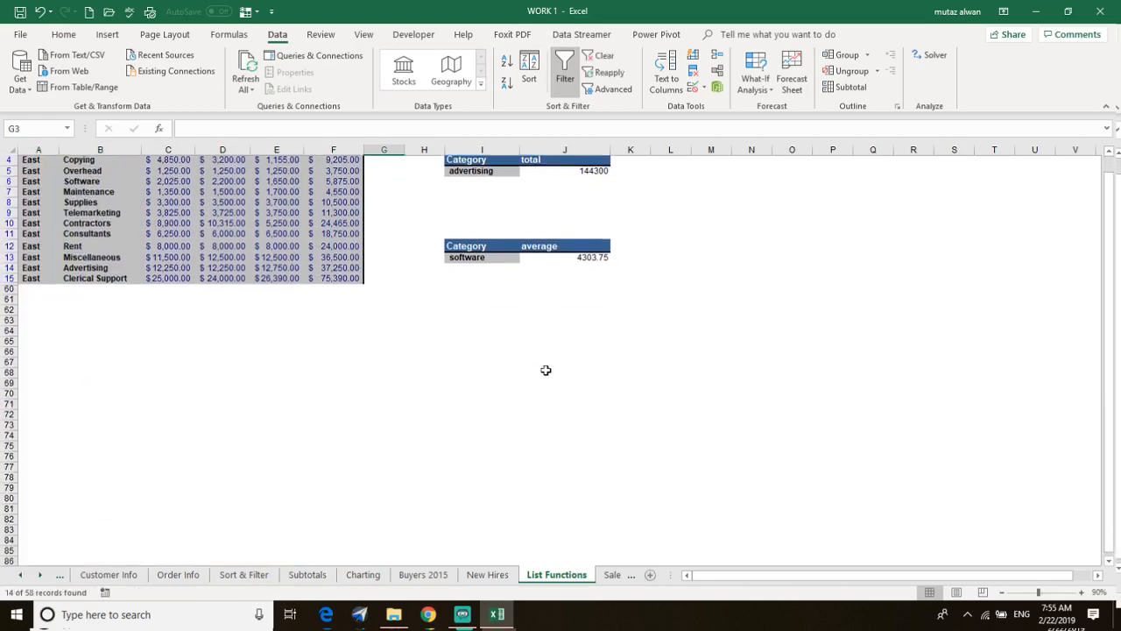
{"action": "scroll", "coordinate": [549, 351], "scroll_direction": "up", "scroll_amount": 2}
Look for the sum and subtotals results beside and below the filtered list, and undo the East filter.
{"action": "left_click", "coordinate": [530, 420]}
{"action": "left_click", "coordinate": [537, 399]}
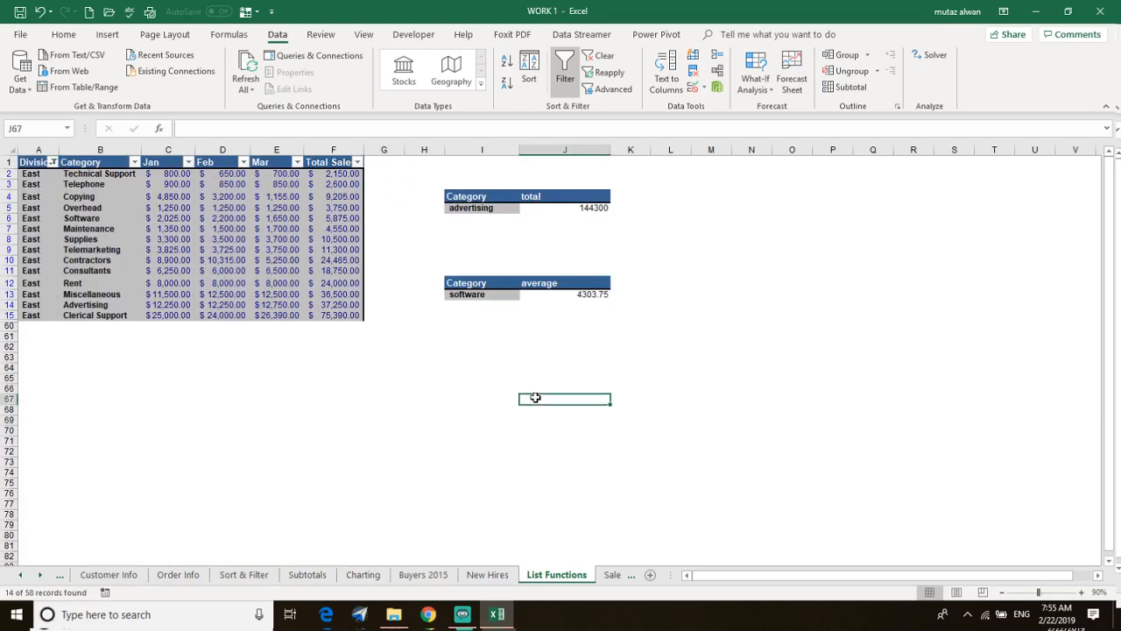
{"action": "scroll", "coordinate": [535, 398], "scroll_direction": "down", "scroll_amount": 1}
{"action": "scroll", "coordinate": [525, 398], "scroll_direction": "up", "scroll_amount": 1}
{"action": "left_click", "coordinate": [483, 443]}
{"action": "scroll", "coordinate": [489, 420], "scroll_direction": "down", "scroll_amount": 9}
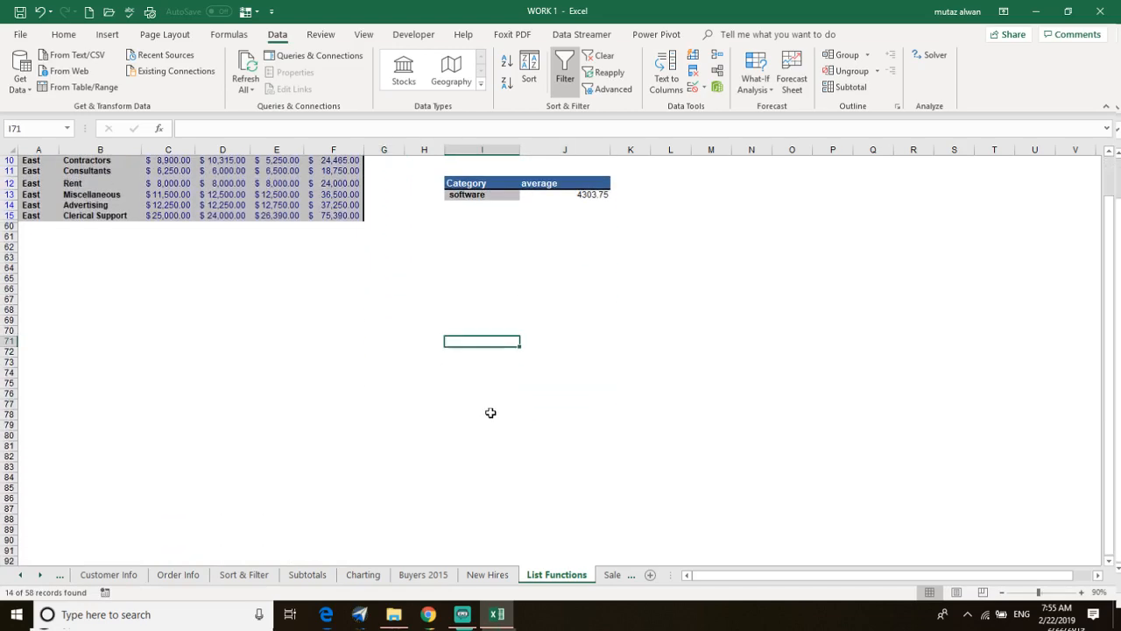
{"action": "scroll", "coordinate": [492, 412], "scroll_direction": "up", "scroll_amount": 10}
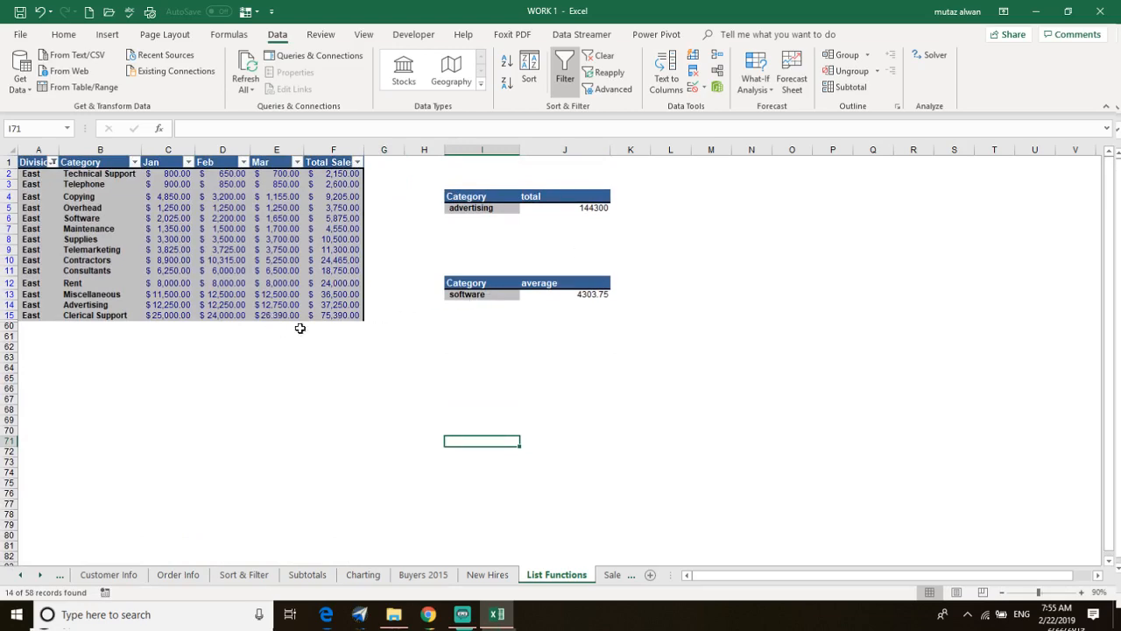
{"action": "key", "text": "ctrl+z"}
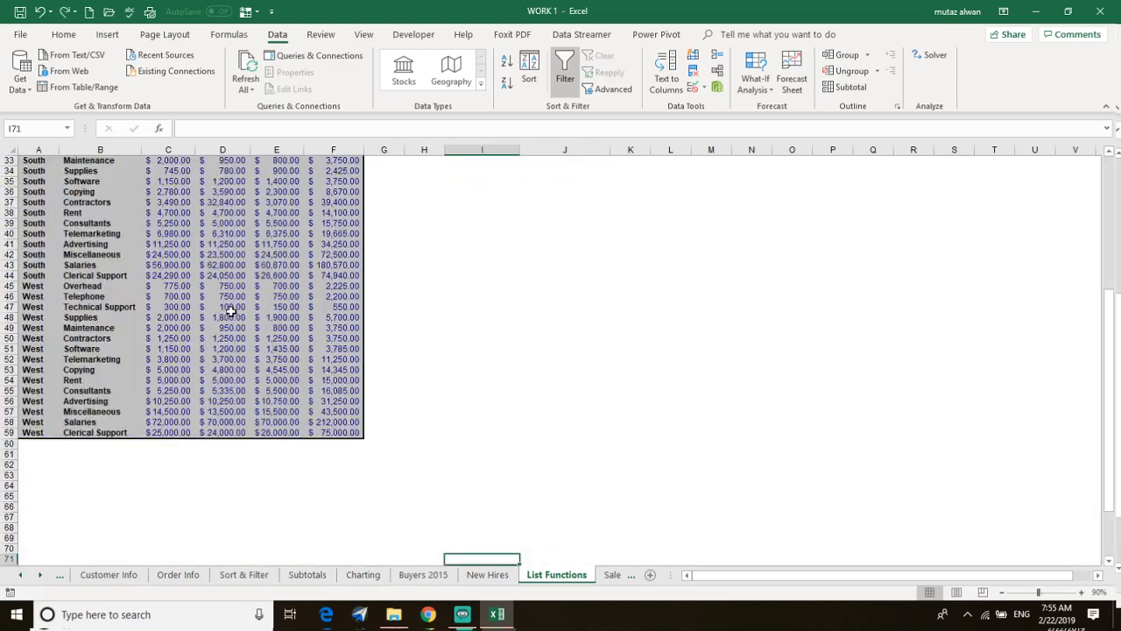
{"action": "left_click", "coordinate": [509, 395]}
{"action": "scroll", "coordinate": [505, 381], "scroll_direction": "up", "scroll_amount": 2}
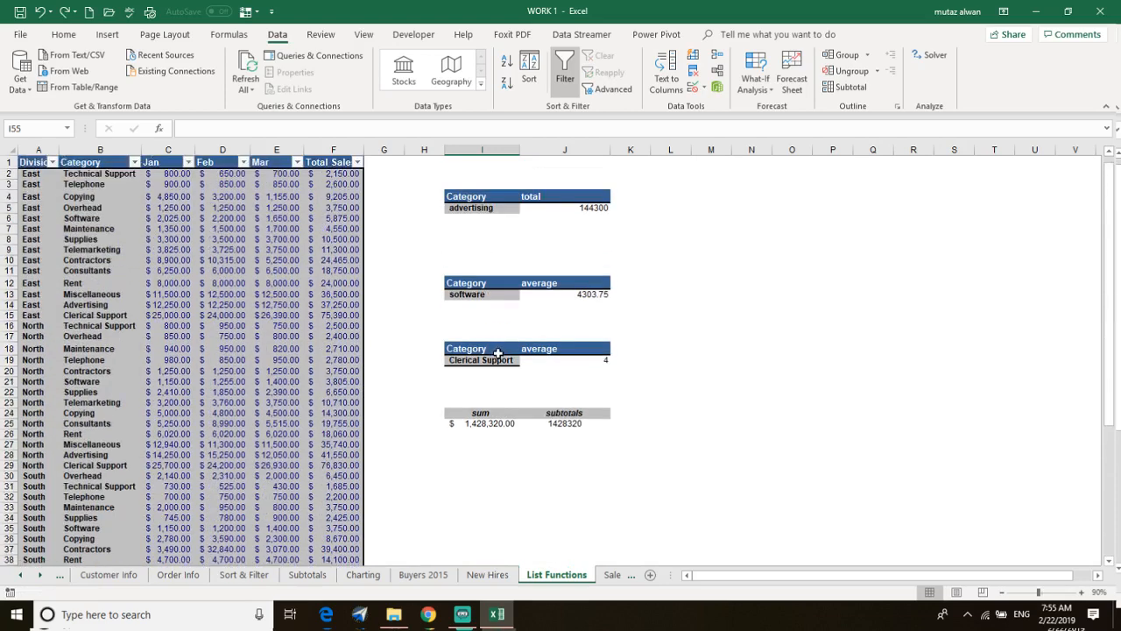
{"action": "scroll", "coordinate": [505, 381], "scroll_direction": "down", "scroll_amount": 1}
{"action": "left_click_drag", "start_coordinate": [424, 292], "coordinate": [635, 400]}
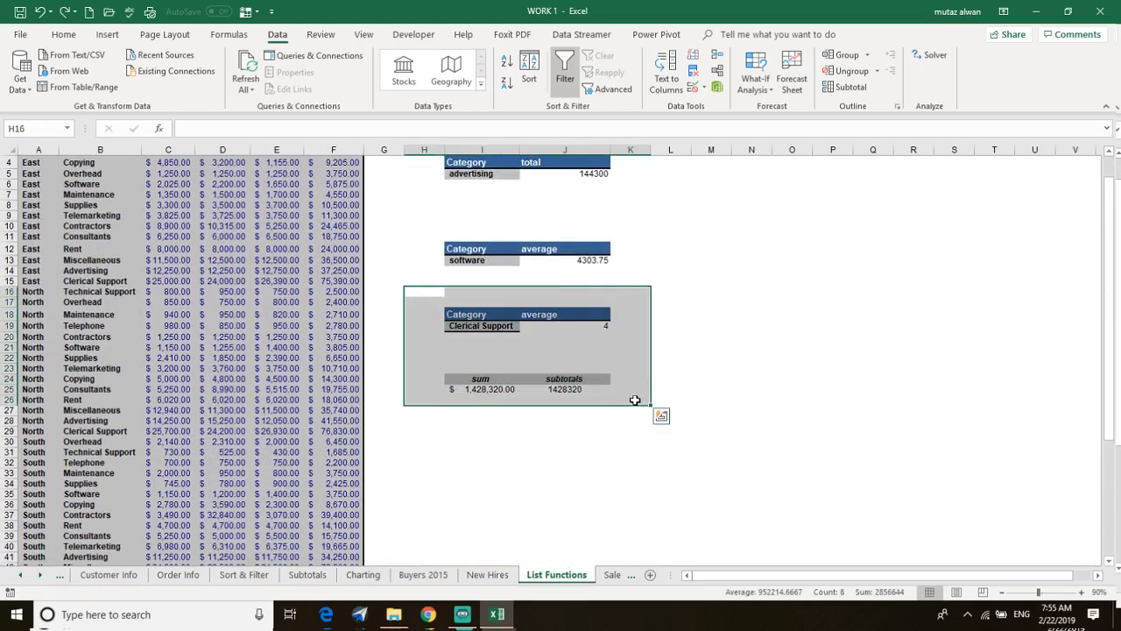
{"action": "right_click", "coordinate": [503, 337]}
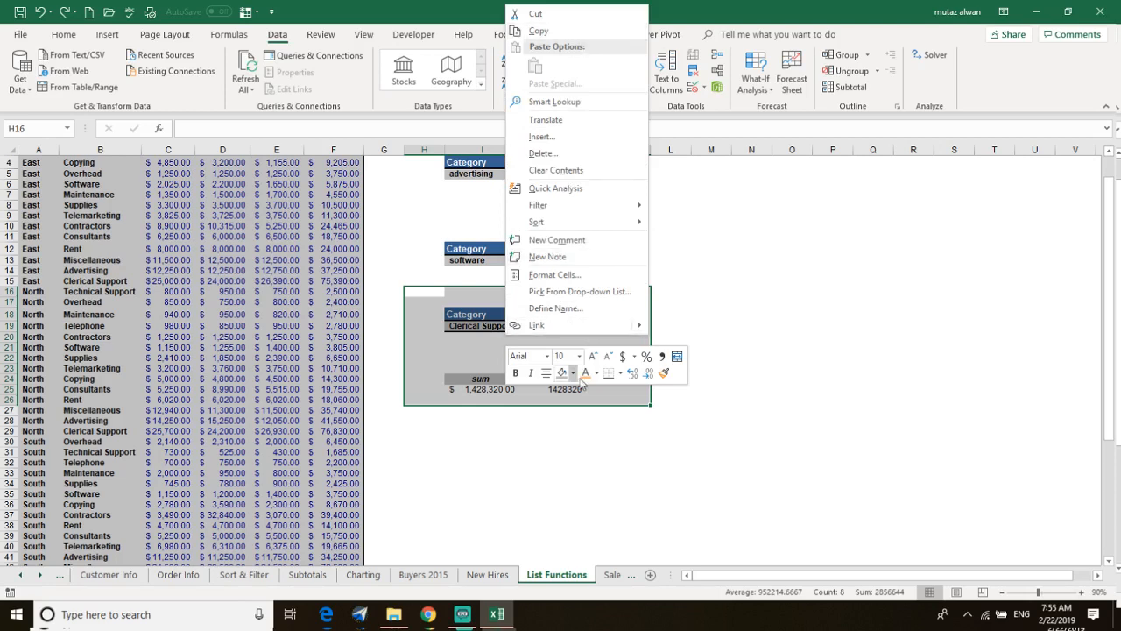
{"action": "left_click", "coordinate": [457, 348]}
{"action": "left_click_drag", "start_coordinate": [457, 349], "coordinate": [634, 422]}
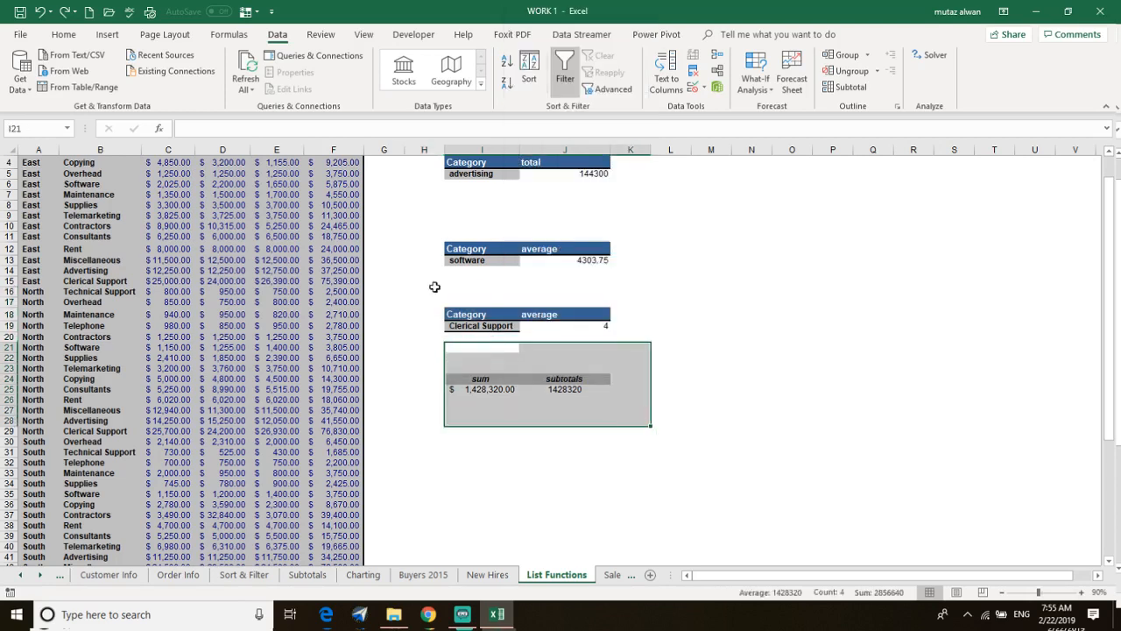
Move the block H17:K28 with the Clerical Support and sum/subtotals tables to P3, beside the top rows of the list.
{"action": "left_click_drag", "start_coordinate": [430, 298], "coordinate": [649, 423]}
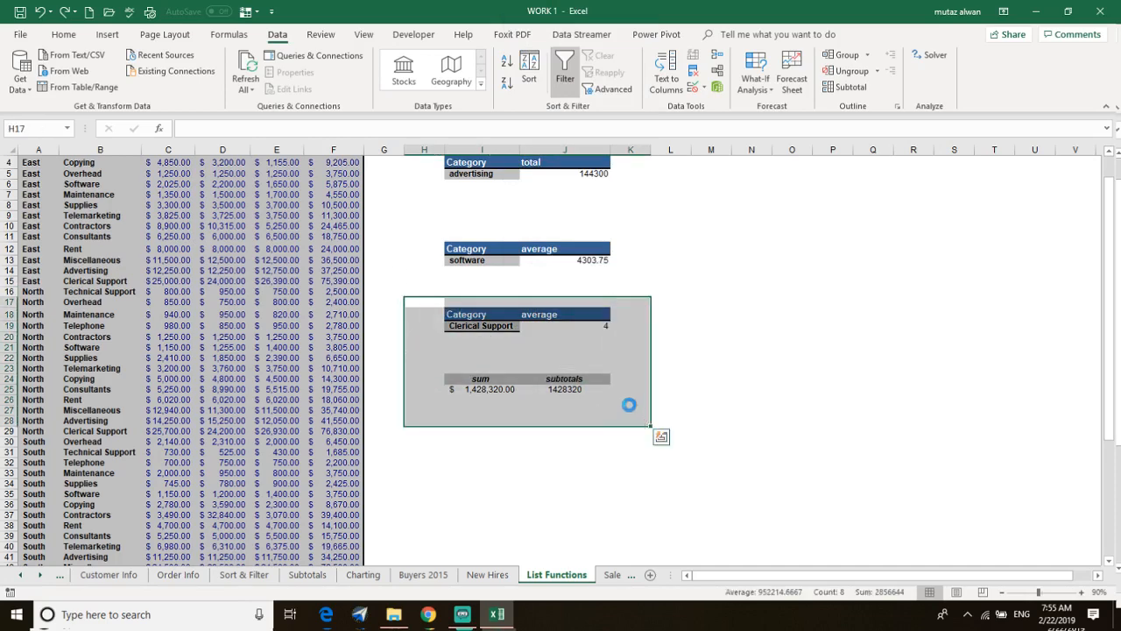
{"action": "key", "text": "ctrl+c"}
{"action": "scroll", "coordinate": [703, 313], "scroll_direction": "up", "scroll_amount": 1}
{"action": "left_click", "coordinate": [794, 221]}
{"action": "left_click", "coordinate": [827, 193]}
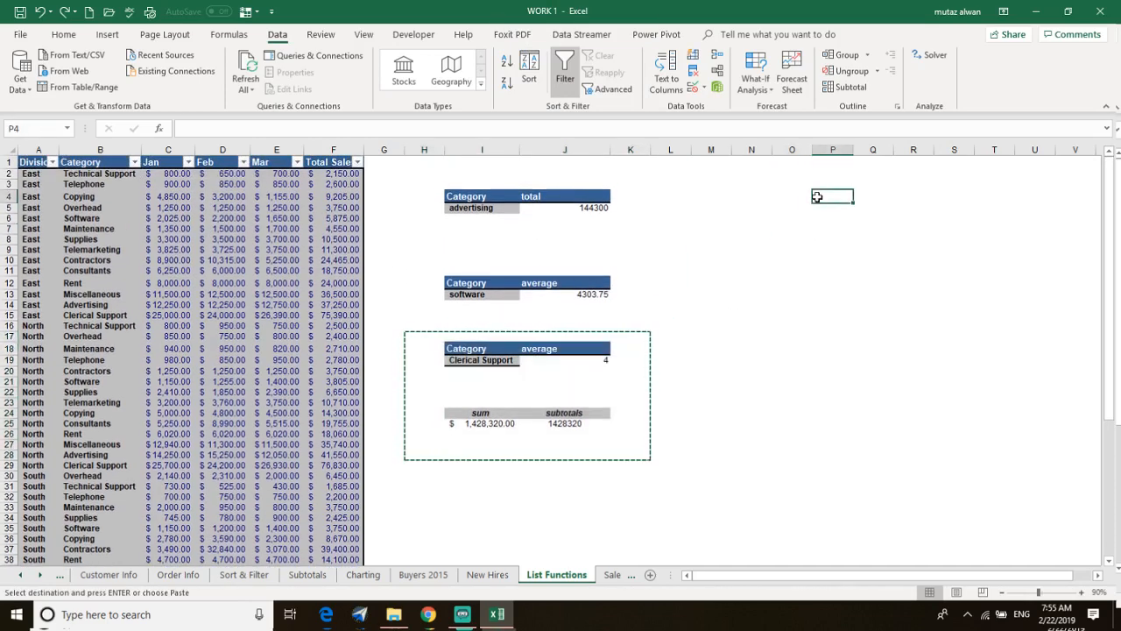
{"action": "left_click", "coordinate": [831, 182]}
{"action": "key", "text": "ctrl+v"}
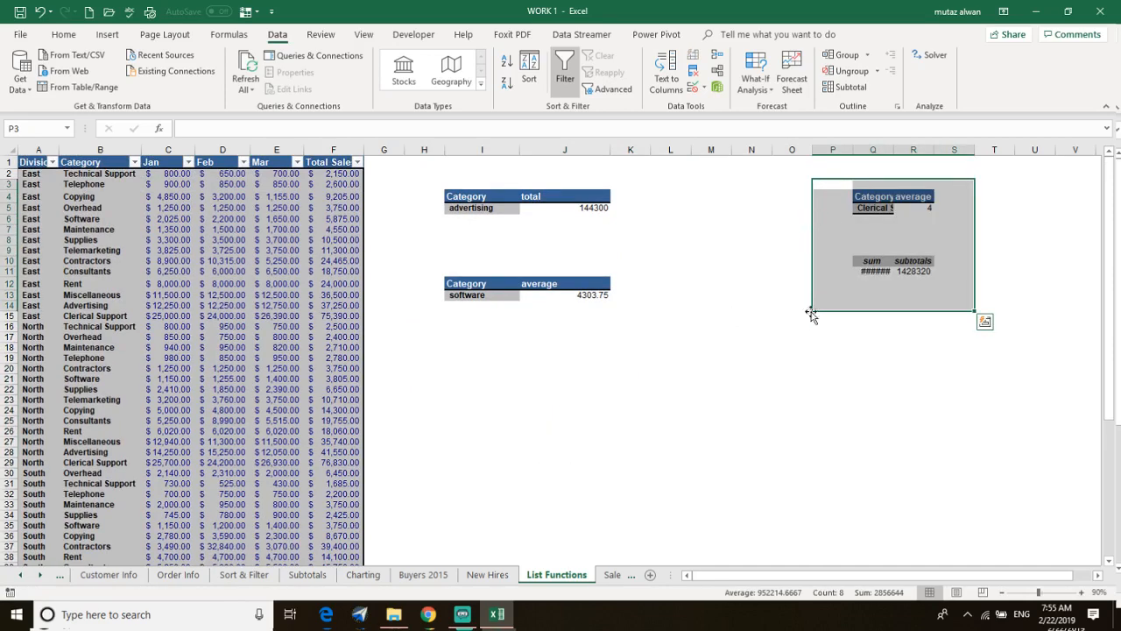
Move the block P1:S14 with the Clerical Support and sum/subtotals tables to L8.
{"action": "left_click", "coordinate": [832, 252]}
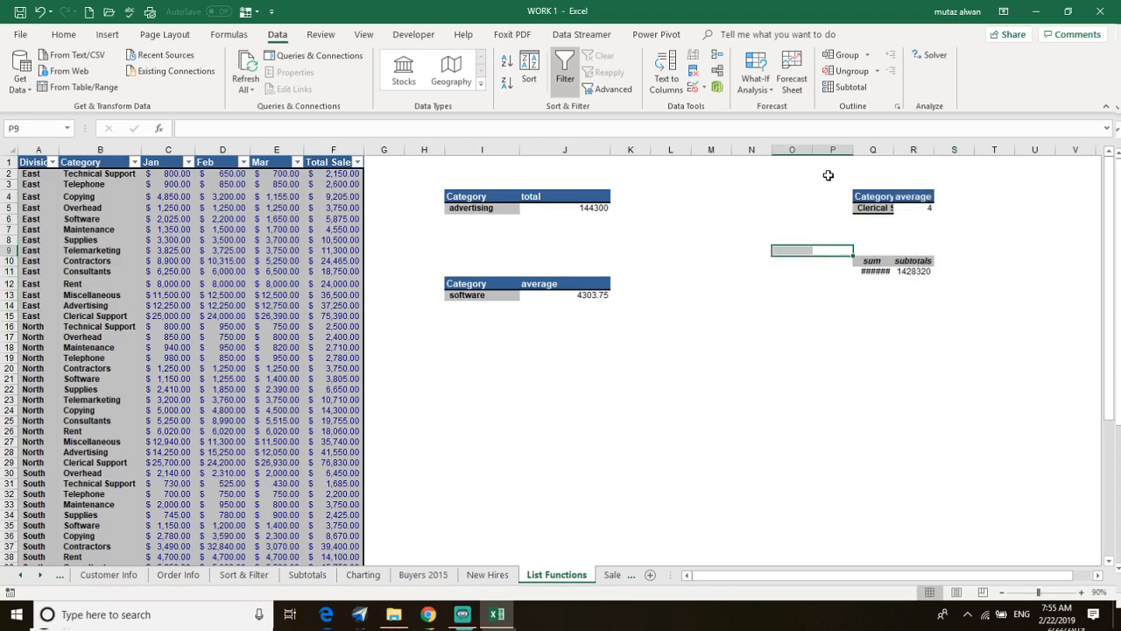
{"action": "left_click_drag", "start_coordinate": [829, 176], "coordinate": [927, 293]}
{"action": "left_click_drag", "start_coordinate": [885, 231], "coordinate": [828, 237]}
{"action": "left_click", "coordinate": [779, 197]}
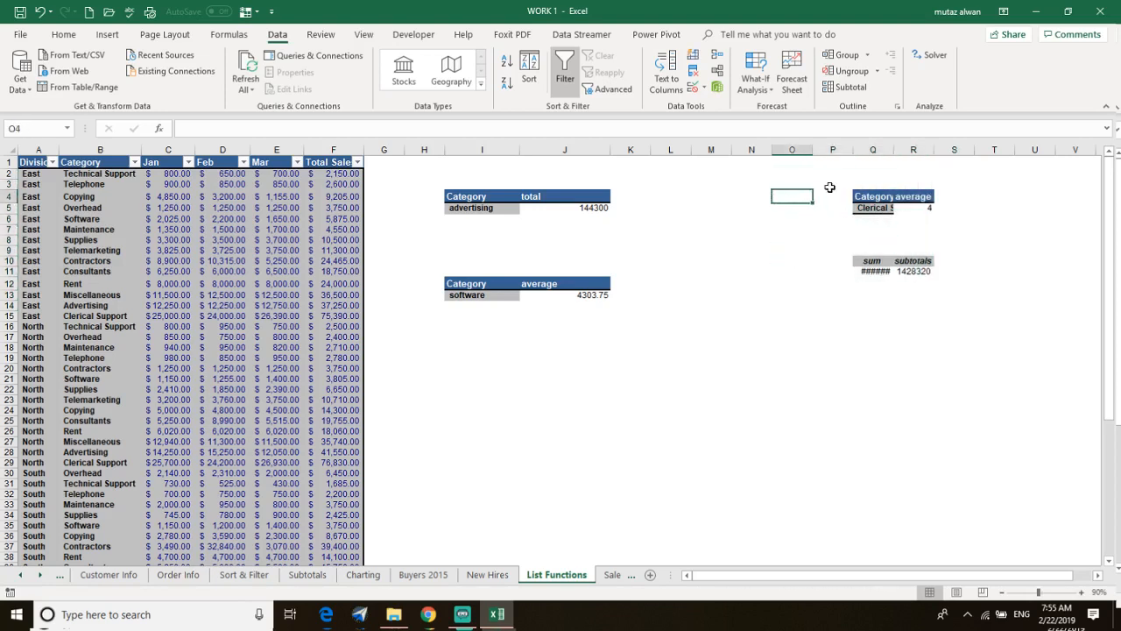
{"action": "left_click_drag", "start_coordinate": [824, 166], "coordinate": [936, 315]}
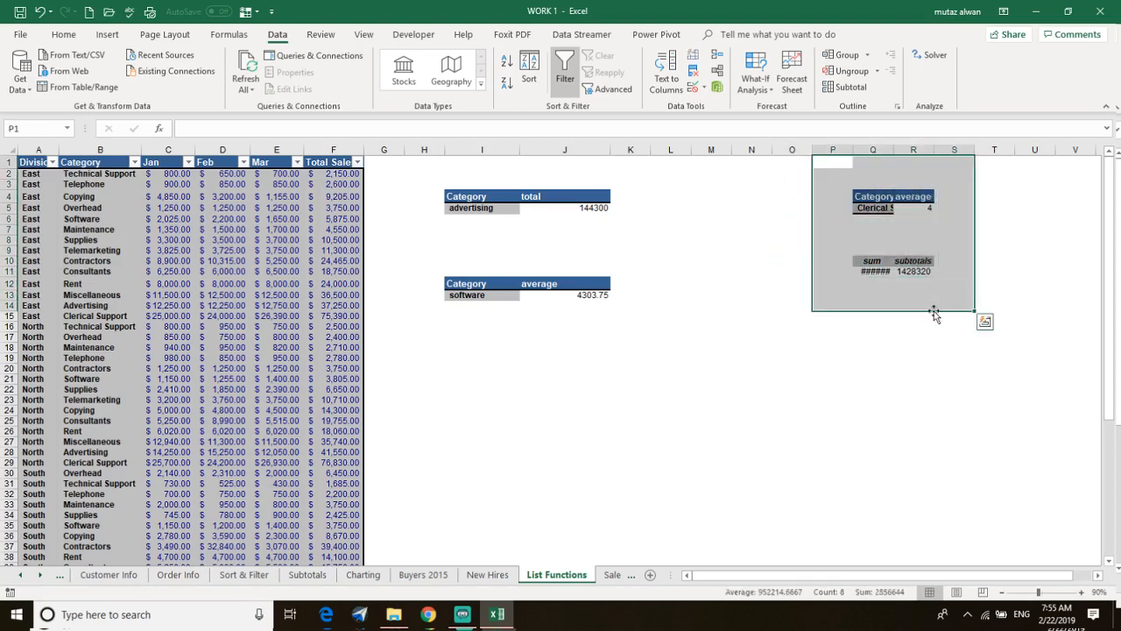
{"action": "key", "text": "ctrl+c"}
{"action": "left_click", "coordinate": [688, 240]}
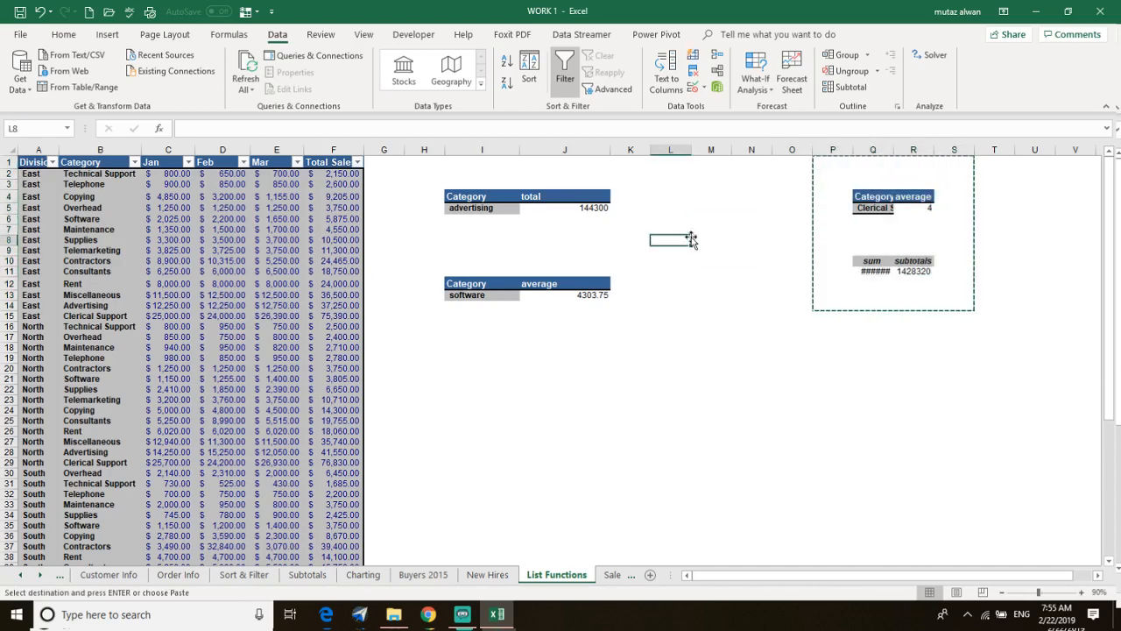
{"action": "key", "text": "ctrl+v"}
Move the block L9:O22 with the Clerical Support and sum/subtotals tables up to M3.
{"action": "left_click_drag", "start_coordinate": [718, 252], "coordinate": [716, 190]}
{"action": "left_click_drag", "start_coordinate": [675, 251], "coordinate": [790, 391]}
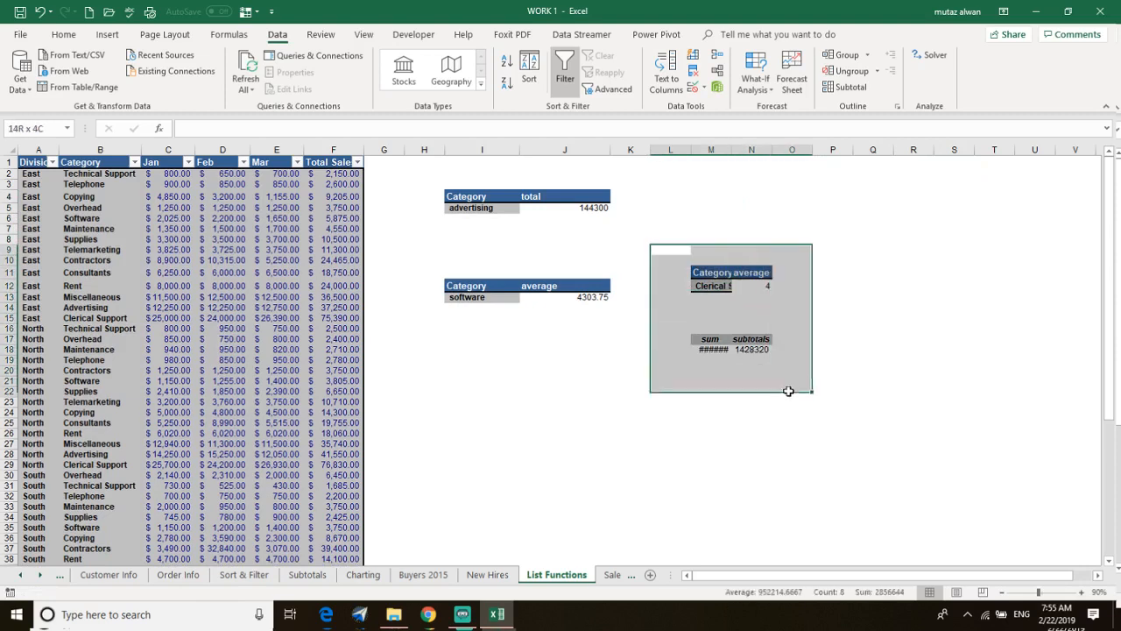
{"action": "key", "text": "ctrl+x"}
{"action": "left_click", "coordinate": [713, 183]}
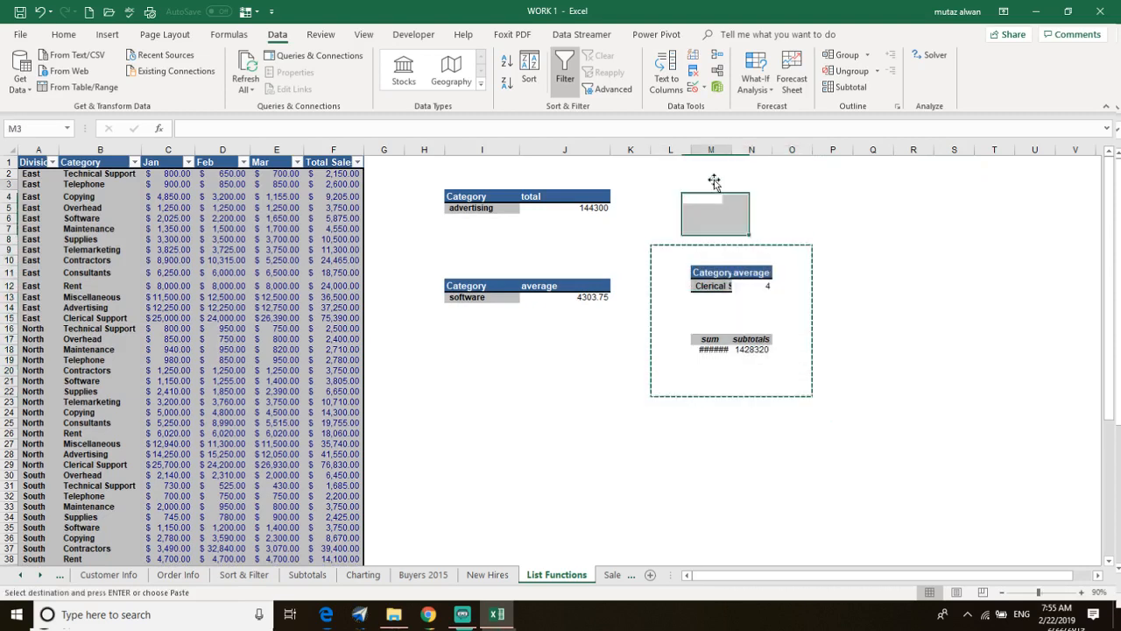
{"action": "key", "text": "ctrl+v"}
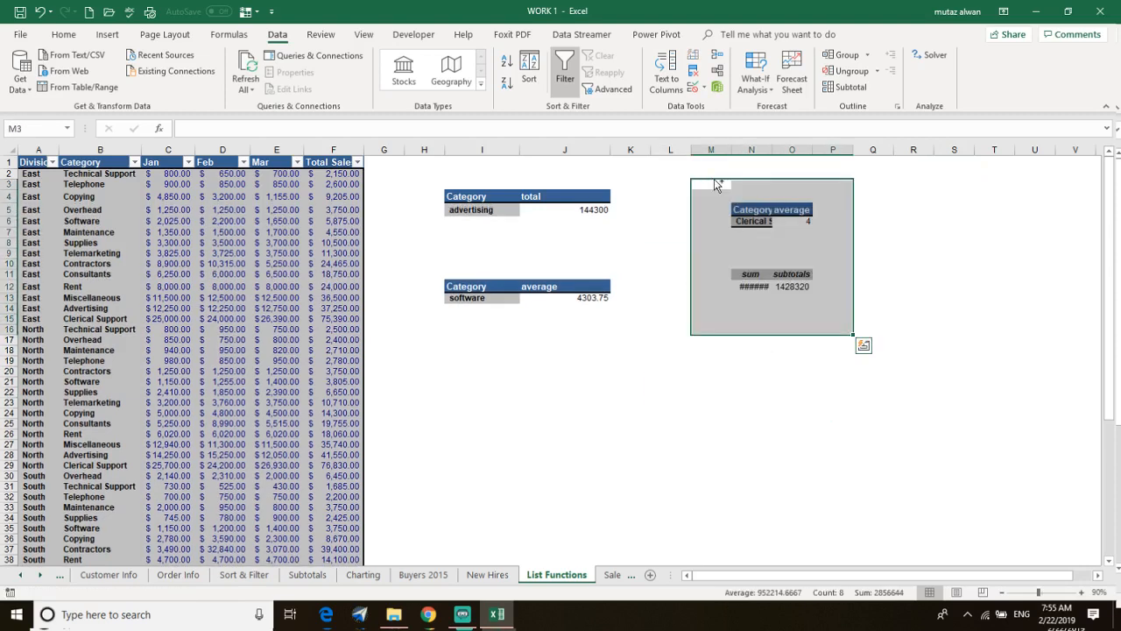
Fit the widths of columns N and O to the contents of the relocated tables.
{"action": "double_click", "coordinate": [771, 150]}
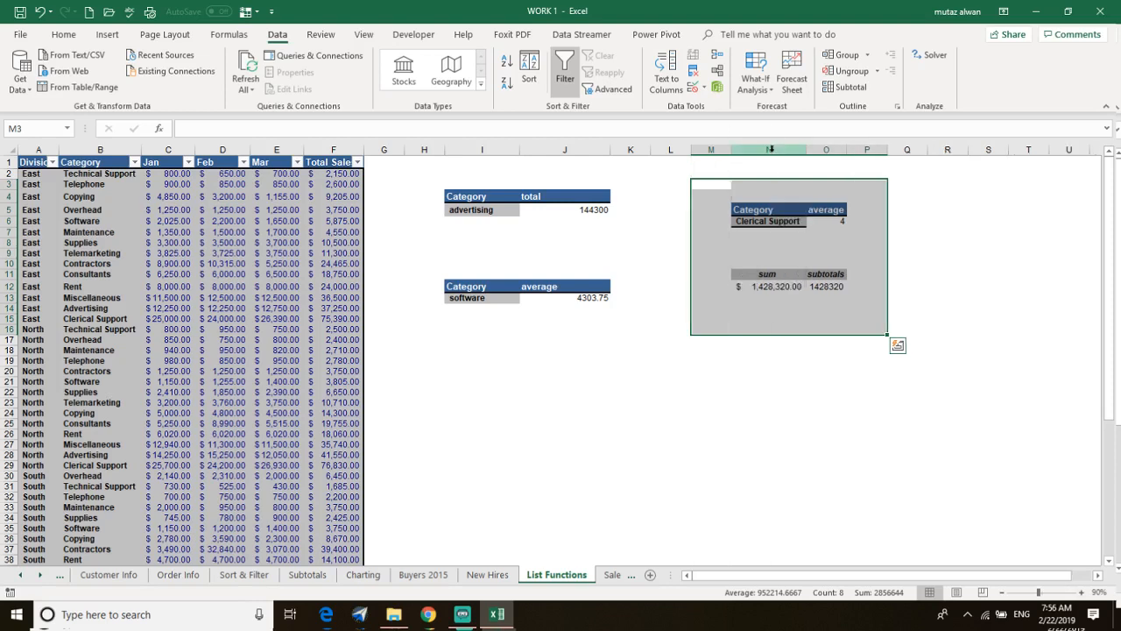
{"action": "double_click", "coordinate": [847, 148]}
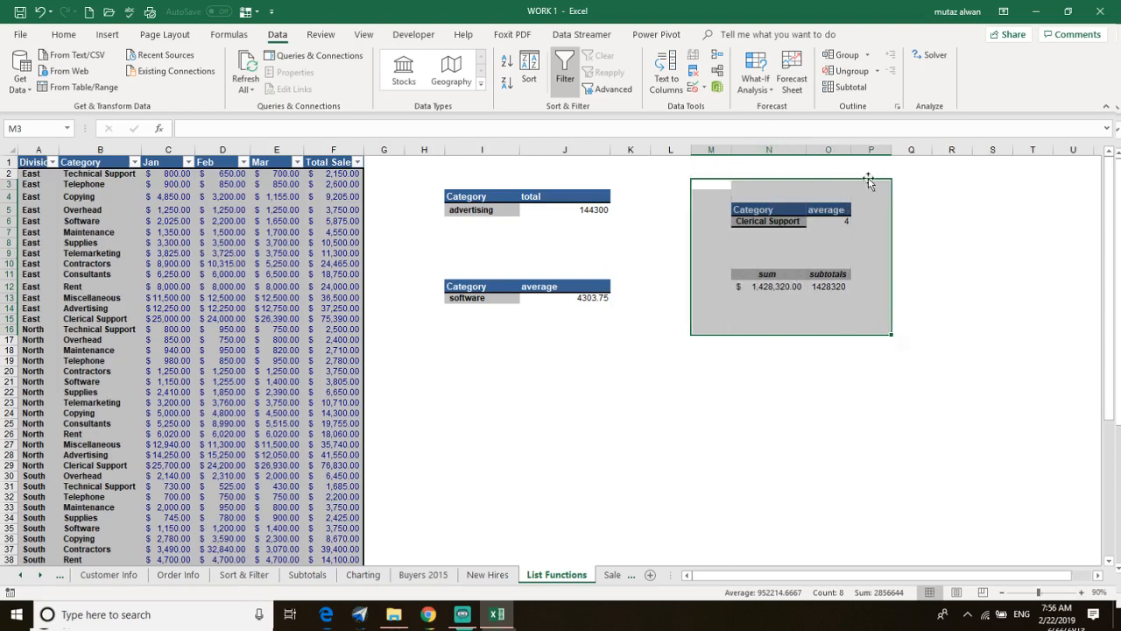
{"action": "left_click", "coordinate": [768, 378]}
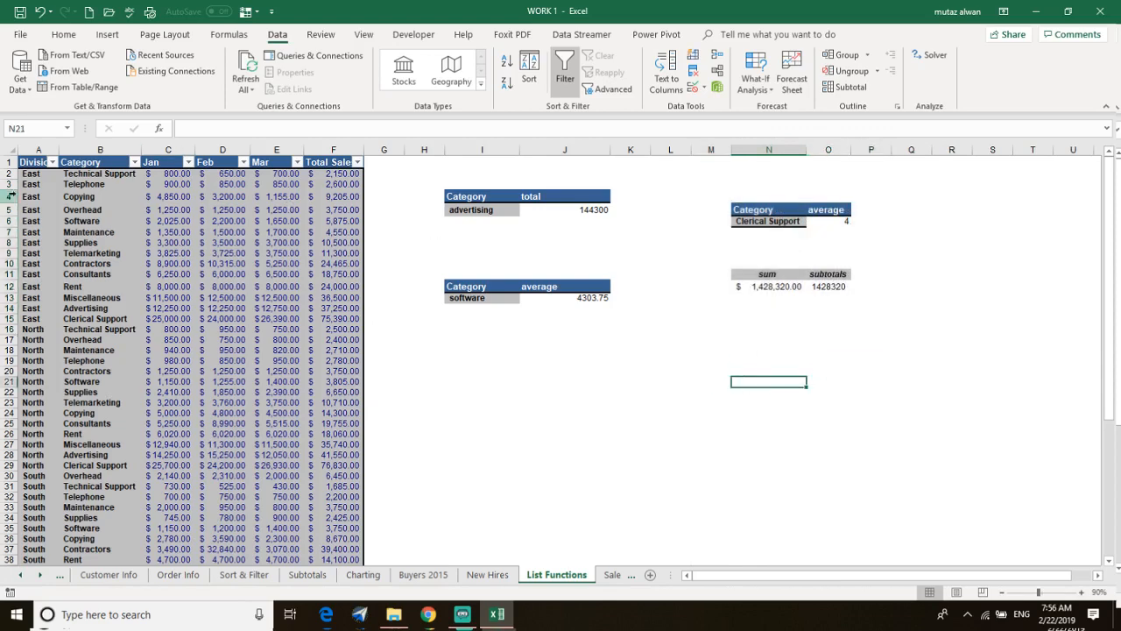
Filter the list's Division column to East only, with the relocated tables beside it.
{"action": "left_click", "coordinate": [52, 162]}
{"action": "left_click", "coordinate": [44, 298]}
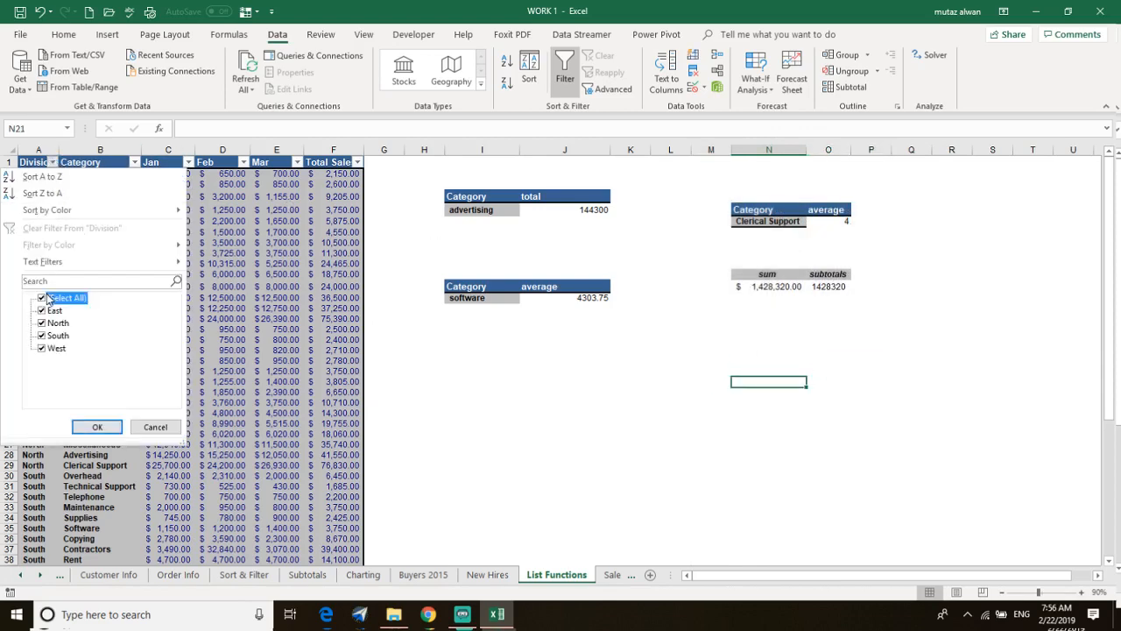
{"action": "left_click", "coordinate": [52, 322]}
{"action": "left_click", "coordinate": [99, 427]}
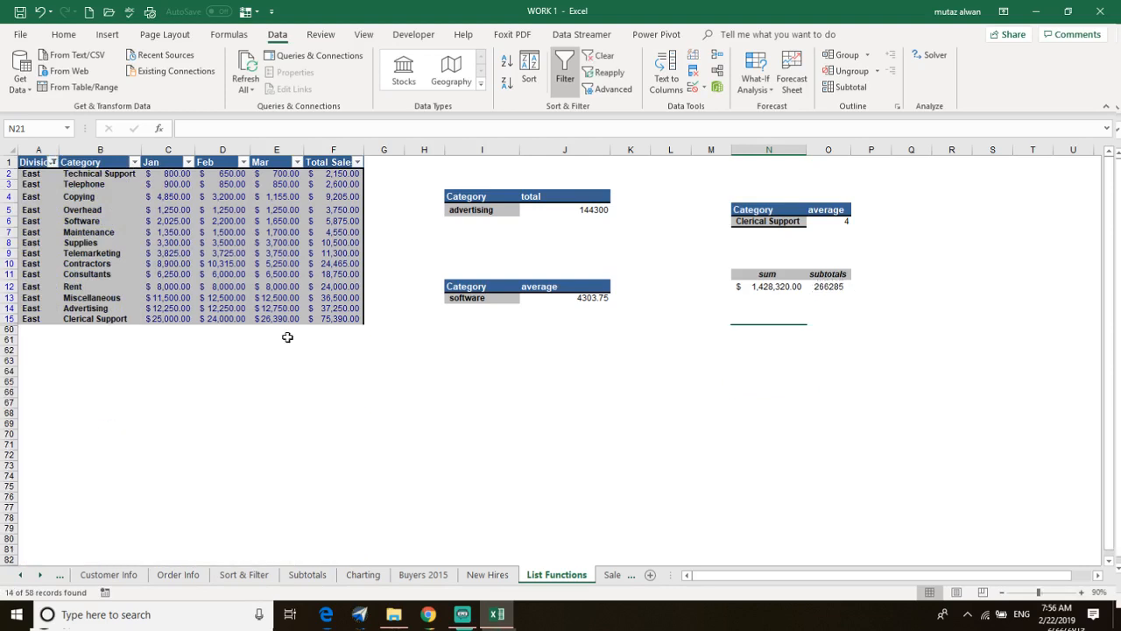
Compare the sum and subtotals results with the East rows shown in the filtered list.
{"action": "left_click", "coordinate": [829, 274]}
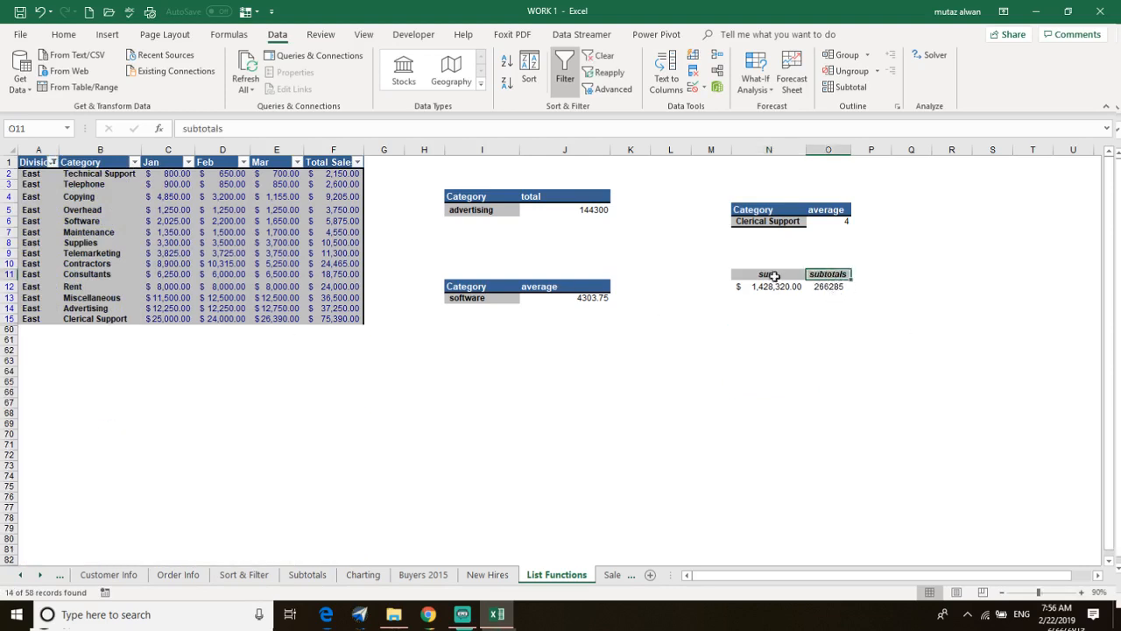
{"action": "left_click", "coordinate": [772, 276]}
{"action": "left_click_drag", "start_coordinate": [792, 295], "coordinate": [733, 267]}
{"action": "left_click", "coordinate": [697, 254]}
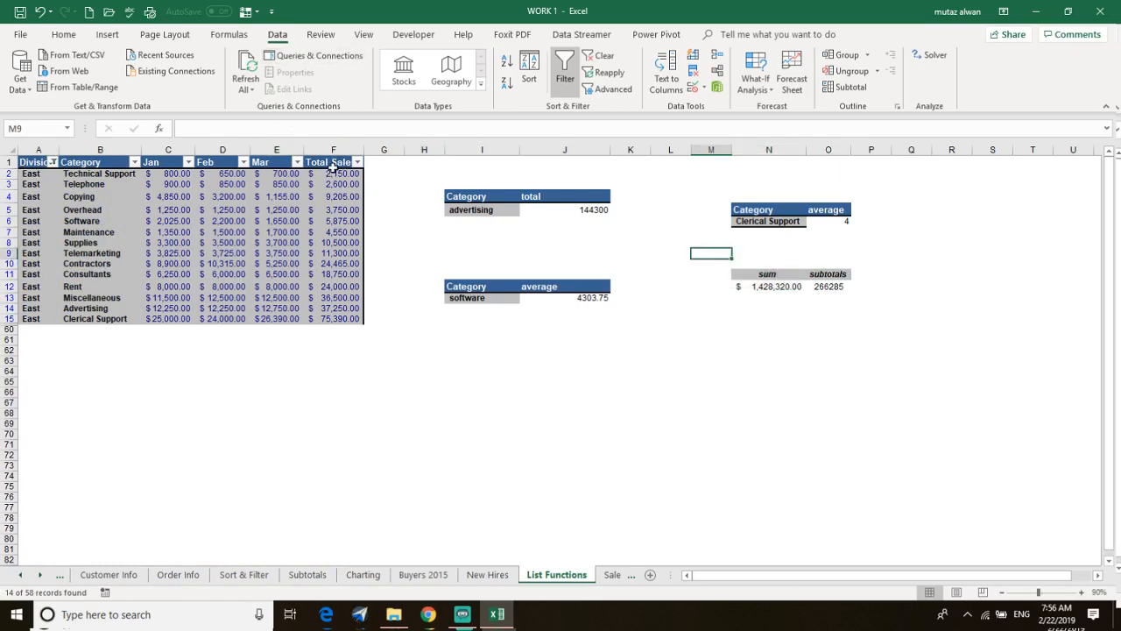
{"action": "left_click", "coordinate": [832, 274]}
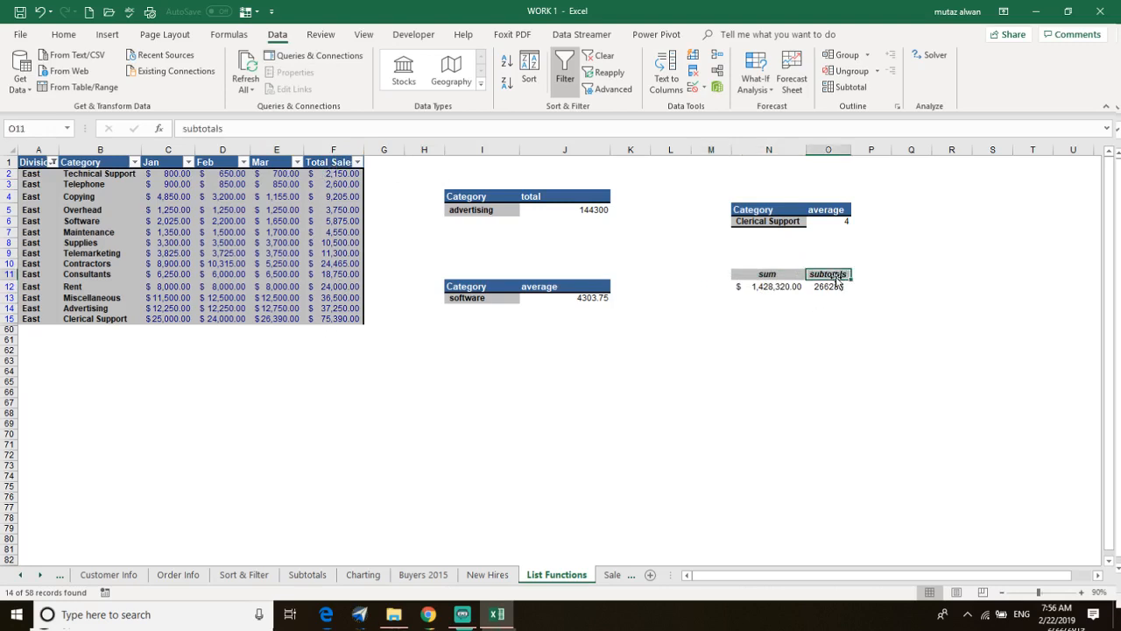
Add North to the Division filter so that both East and North rows are shown.
{"action": "left_click", "coordinate": [53, 162]}
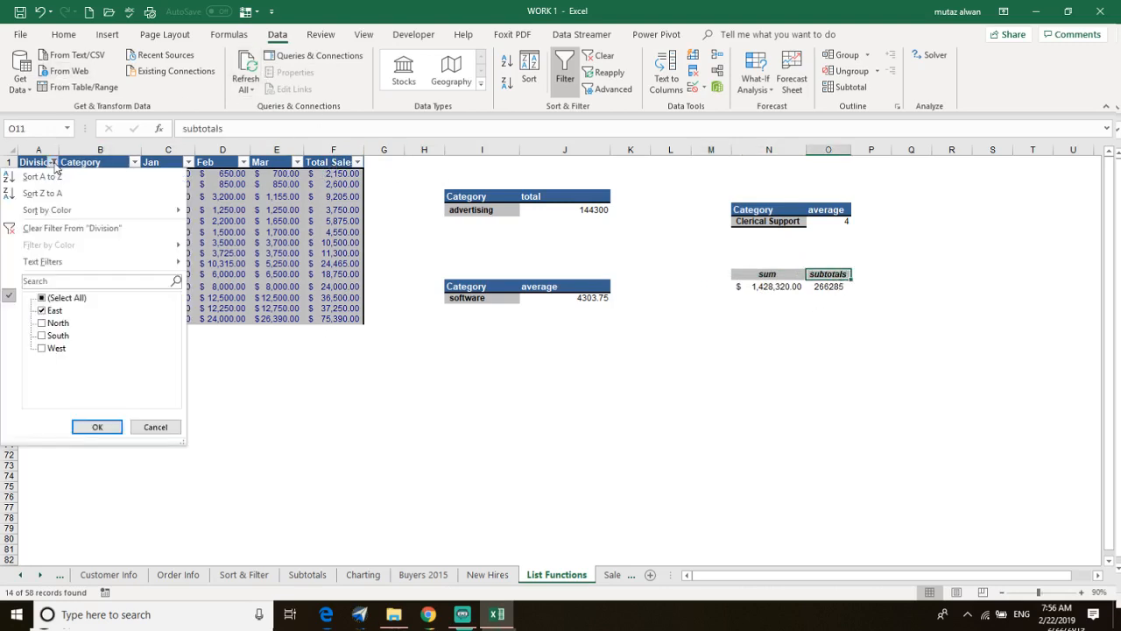
{"action": "left_click", "coordinate": [48, 322]}
{"action": "left_click", "coordinate": [97, 427]}
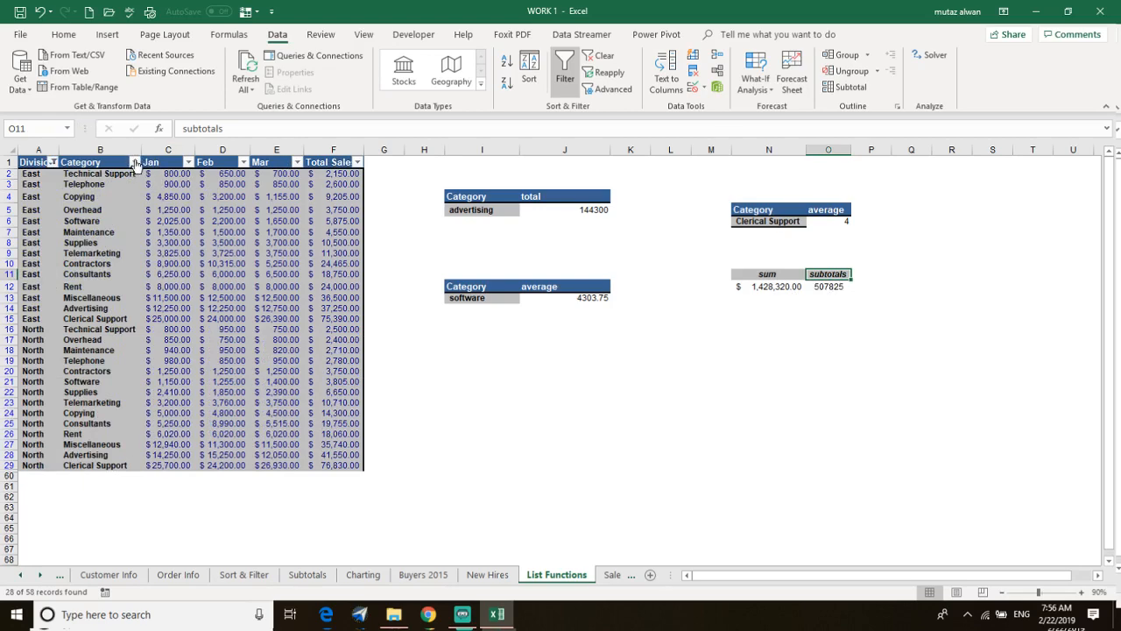
{"action": "left_click", "coordinate": [188, 162]}
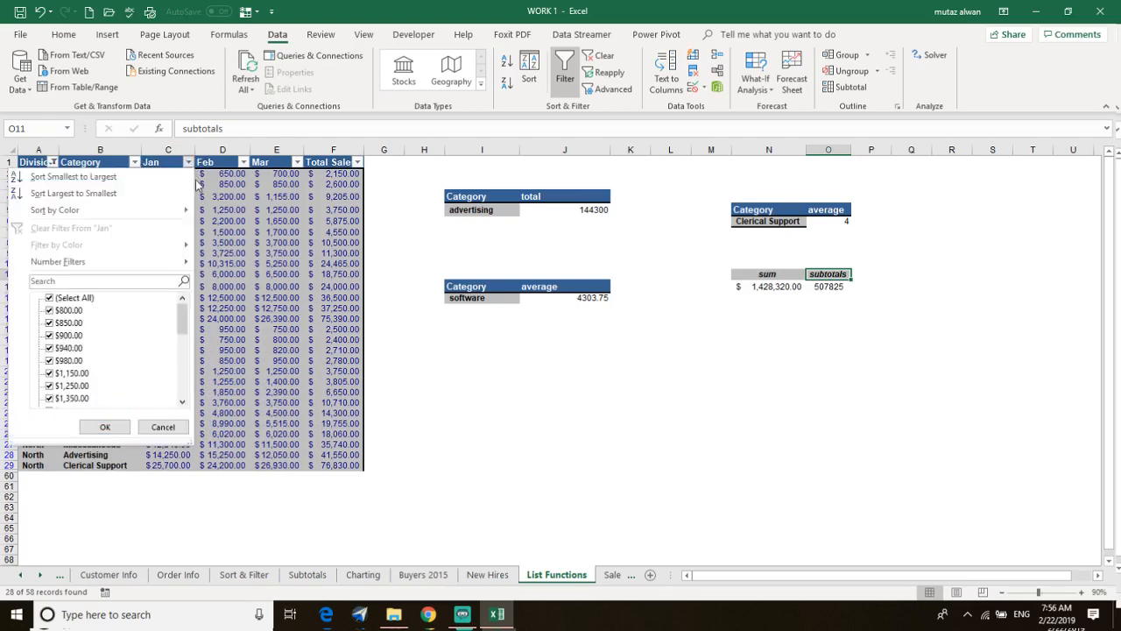
{"action": "left_click", "coordinate": [357, 163]}
{"action": "left_click", "coordinate": [357, 163]}
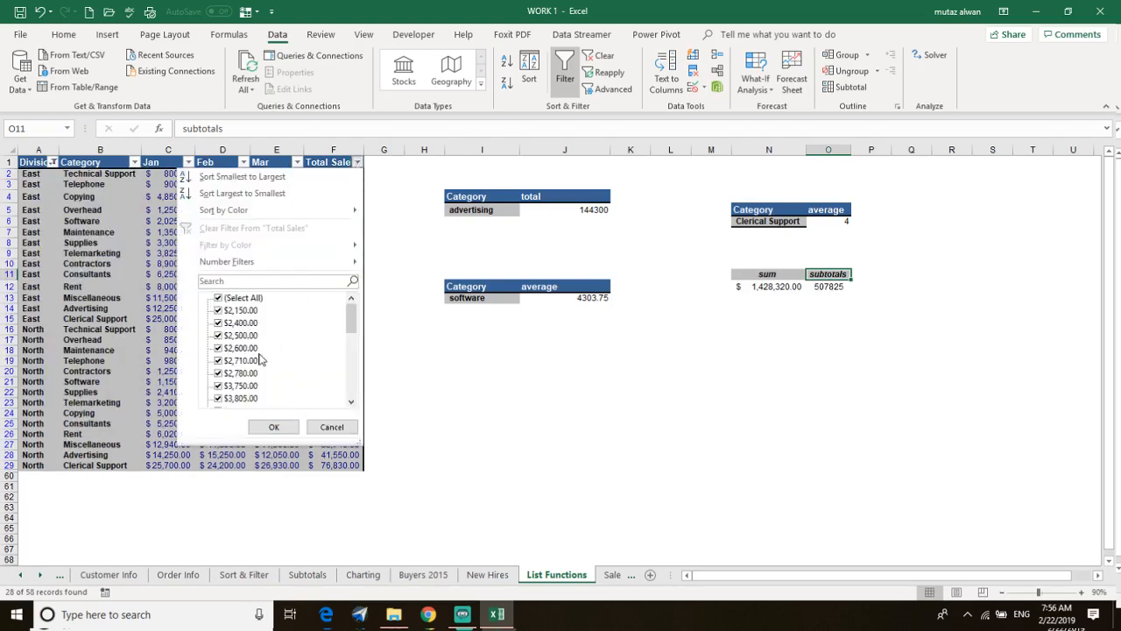
{"action": "scroll", "coordinate": [273, 330], "scroll_direction": "down", "scroll_amount": 3}
{"action": "left_click", "coordinate": [329, 427]}
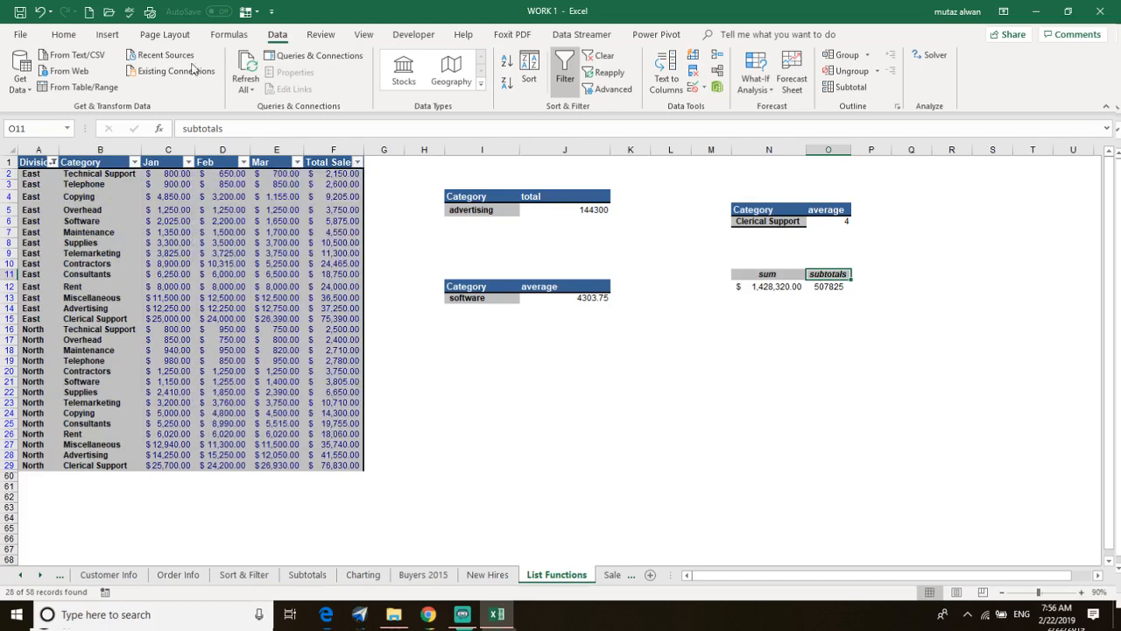
{"action": "left_click", "coordinate": [243, 162]}
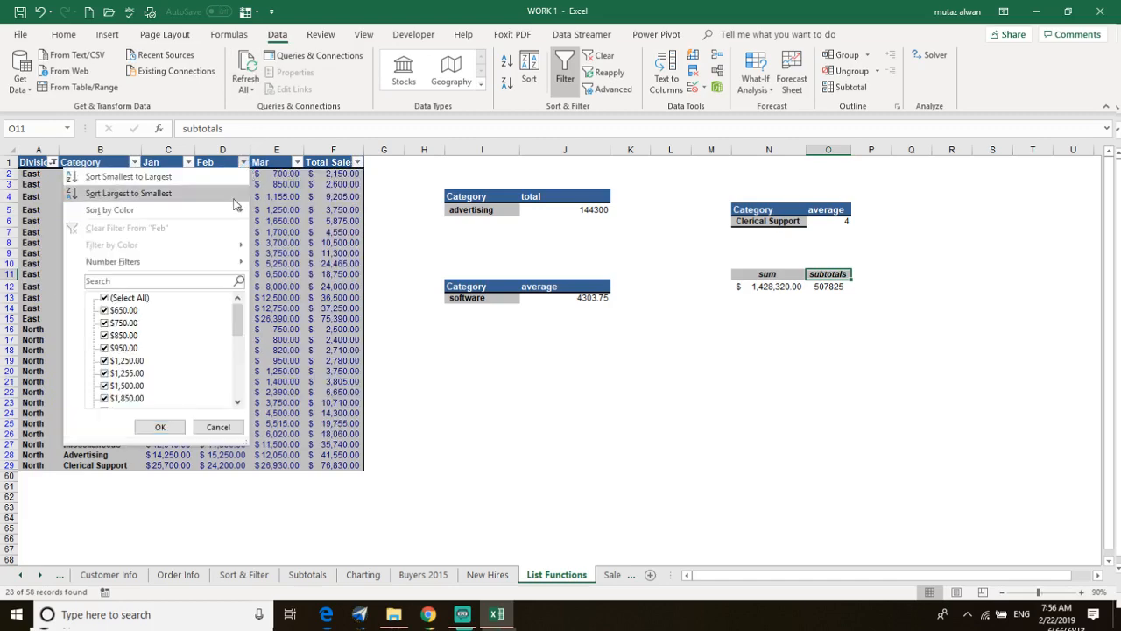
{"action": "left_click", "coordinate": [215, 428]}
Filter the Category column so that only the Advertising and Consultants rows are shown.
{"action": "left_click", "coordinate": [134, 163]}
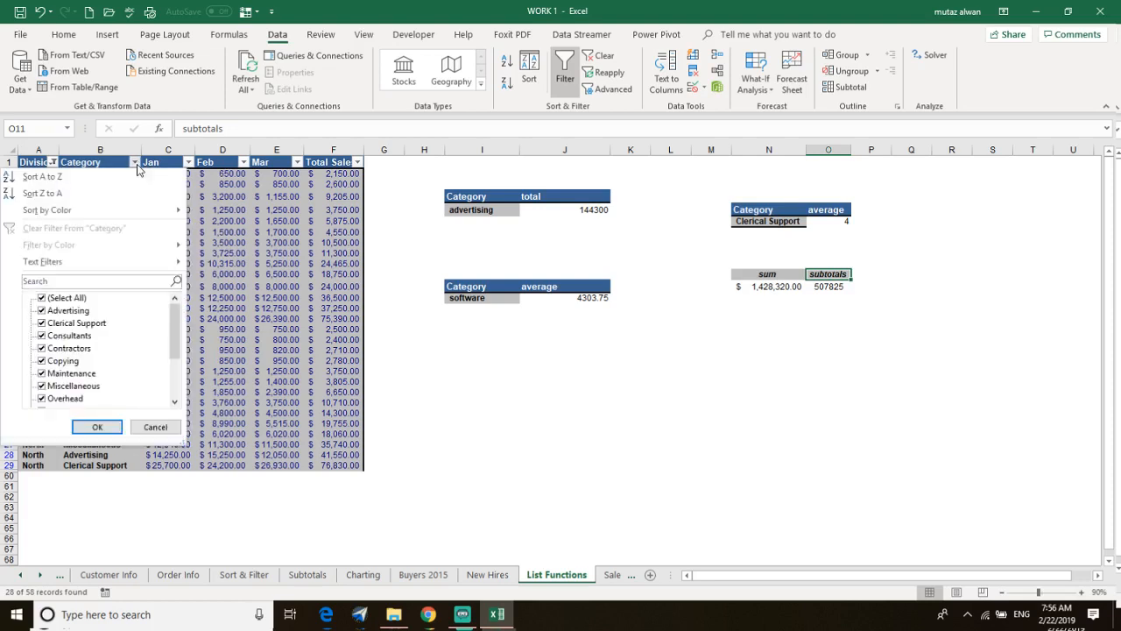
{"action": "left_click", "coordinate": [54, 298]}
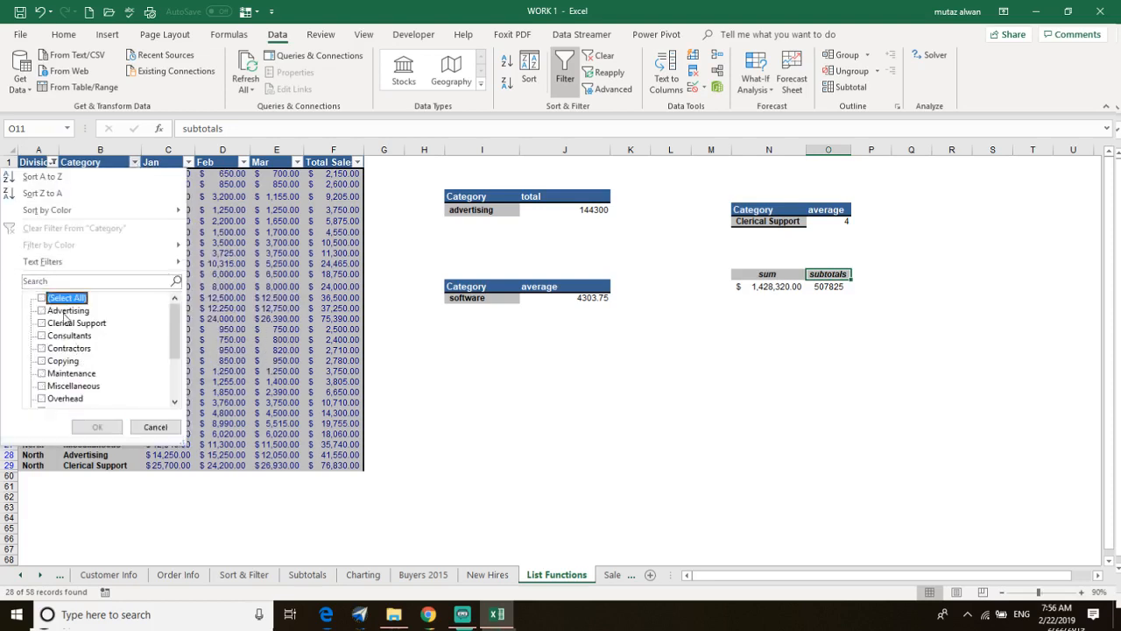
{"action": "left_click", "coordinate": [42, 311]}
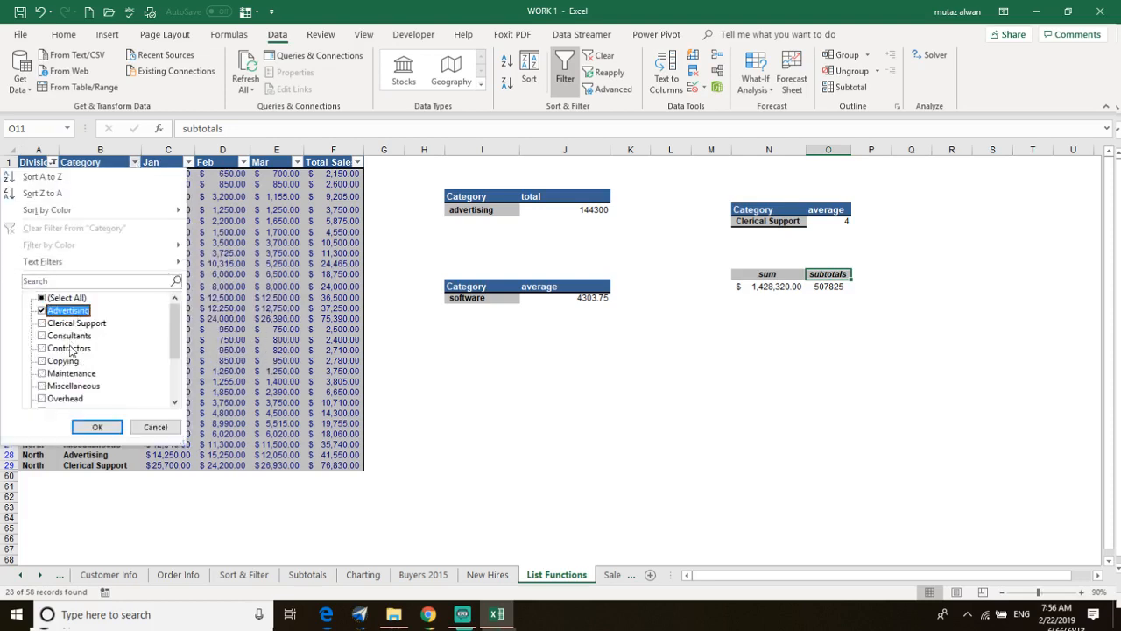
{"action": "left_click", "coordinate": [70, 337]}
{"action": "left_click", "coordinate": [97, 426]}
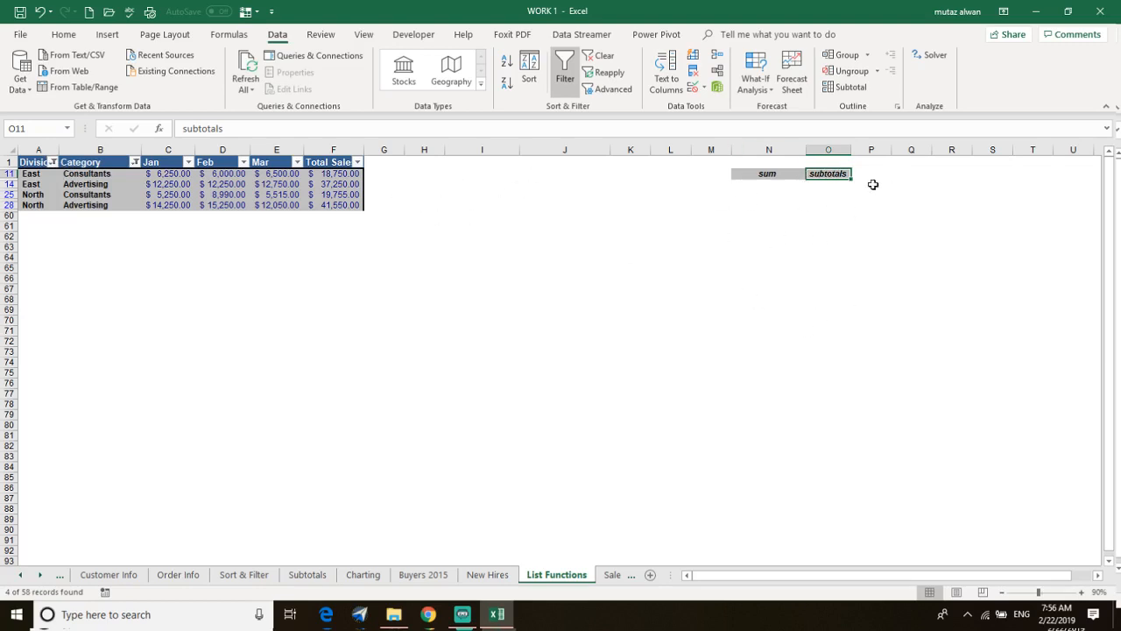
Undo the Category filter to bring back the rows holding the sum and subtotals results.
{"action": "left_click", "coordinate": [799, 215]}
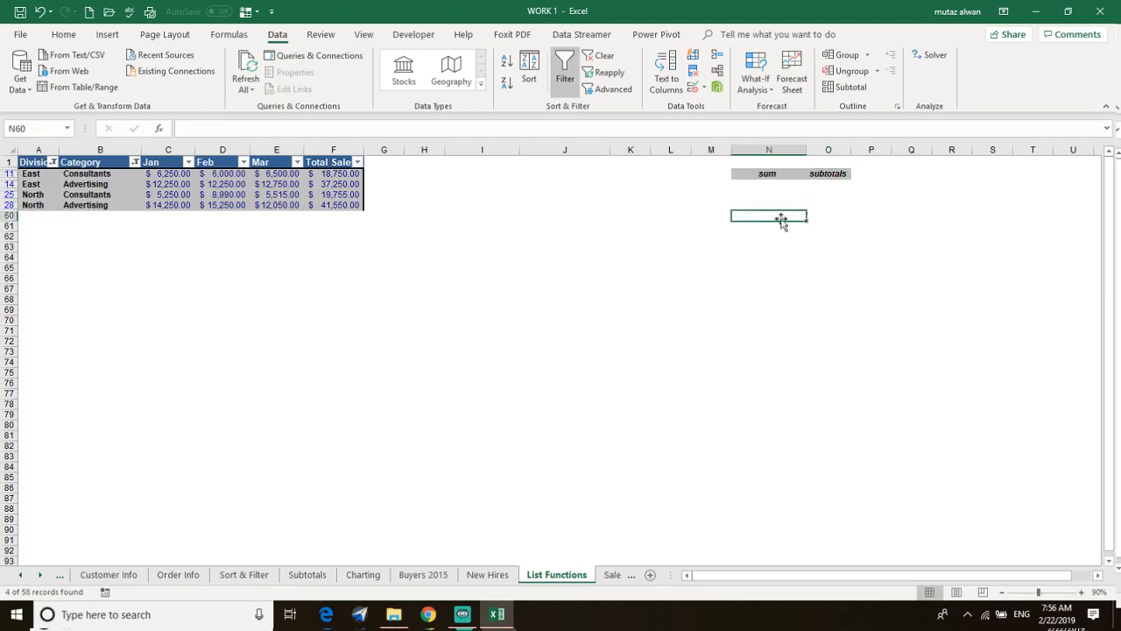
{"action": "key", "text": "ctrl+z"}
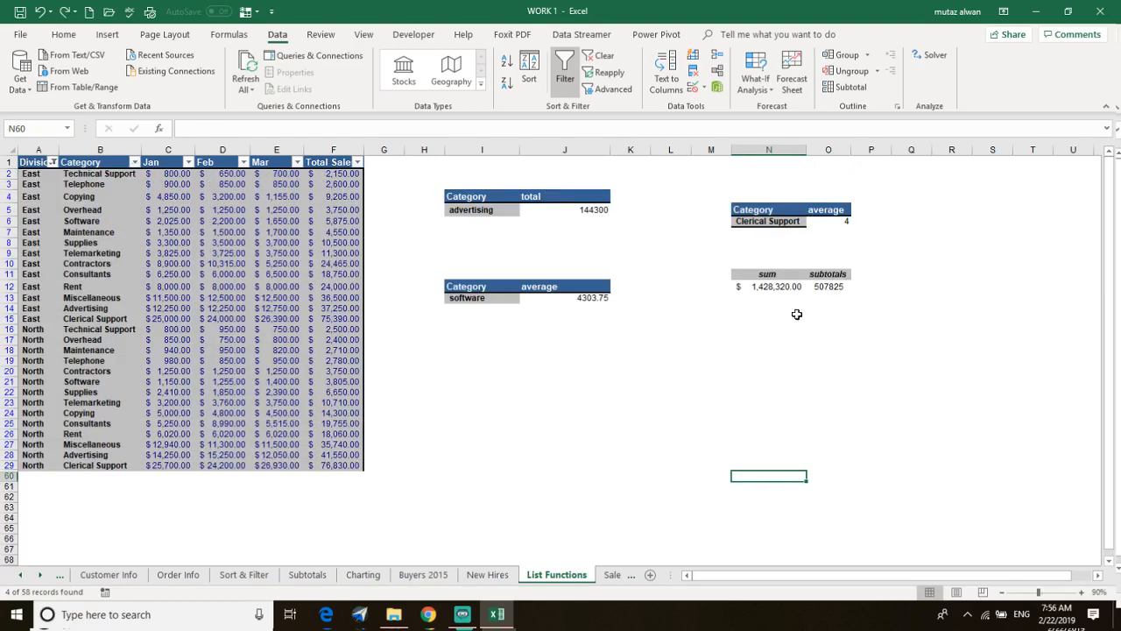
{"action": "left_click", "coordinate": [770, 428]}
{"action": "left_click", "coordinate": [741, 371]}
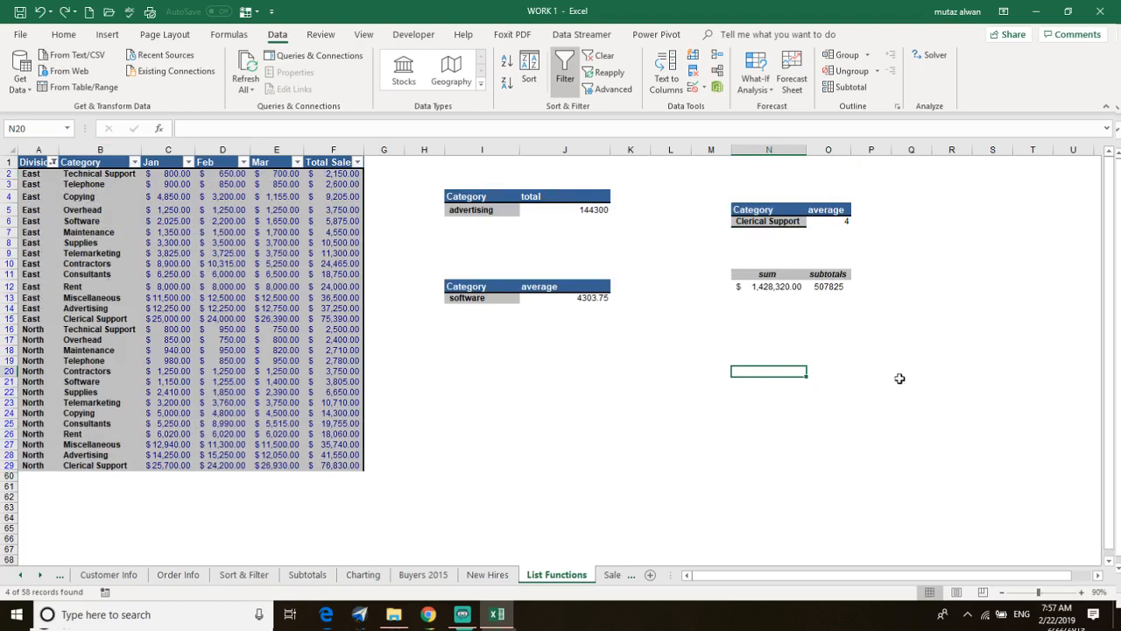
Check the subtotals formula beside the sum, and undo the addition of North to the Division filter.
{"action": "left_click", "coordinate": [830, 290]}
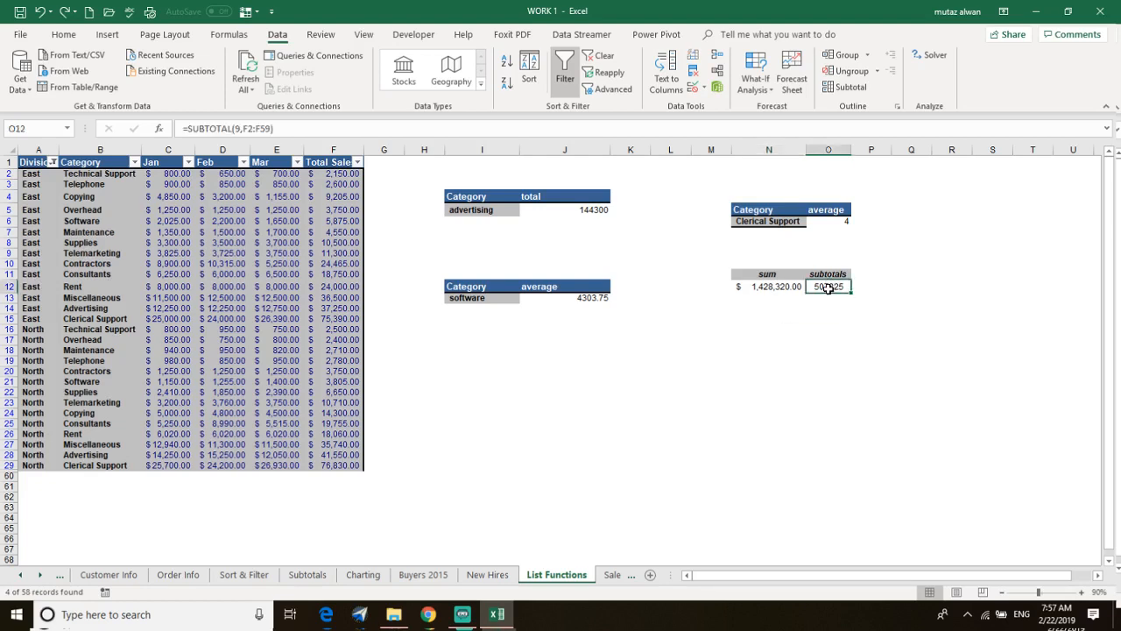
{"action": "left_click", "coordinate": [774, 276]}
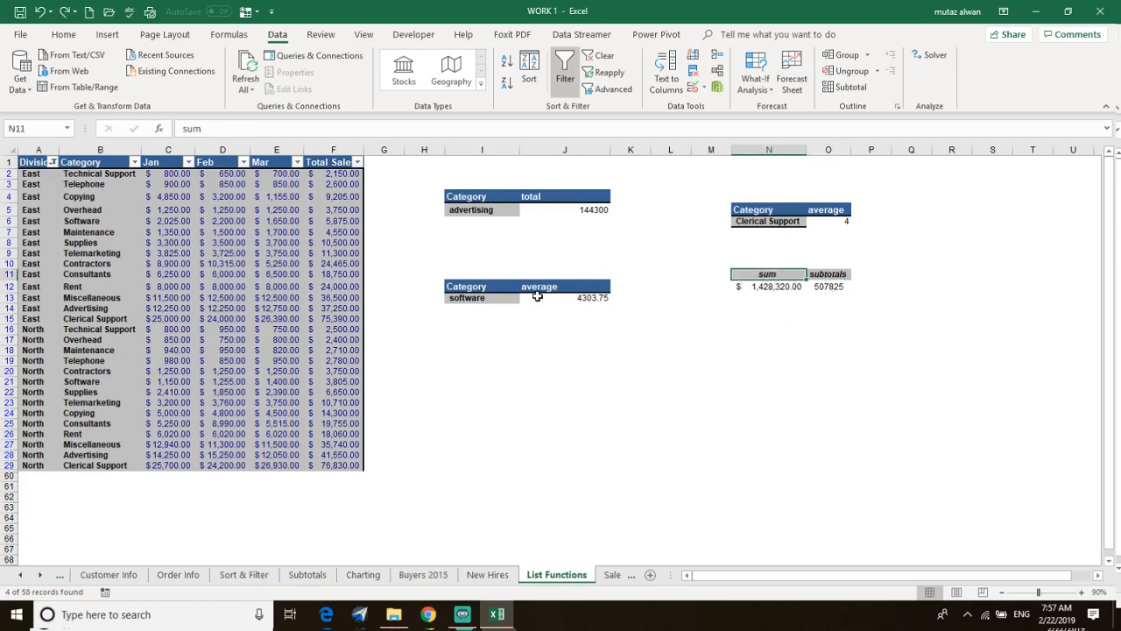
{"action": "key", "text": "ctrl+z"}
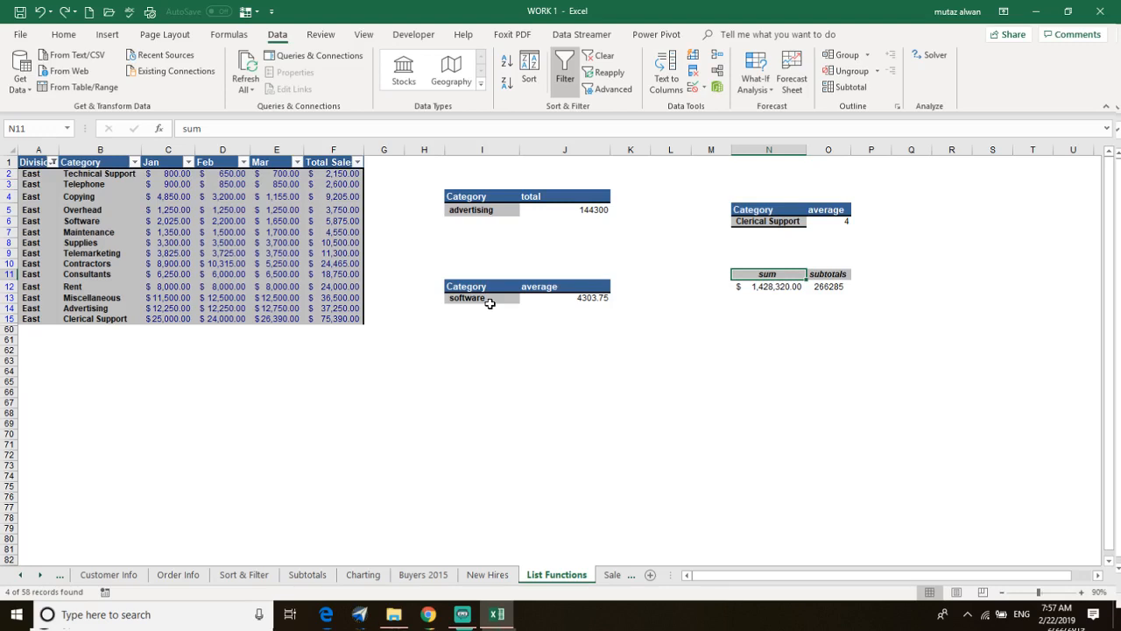